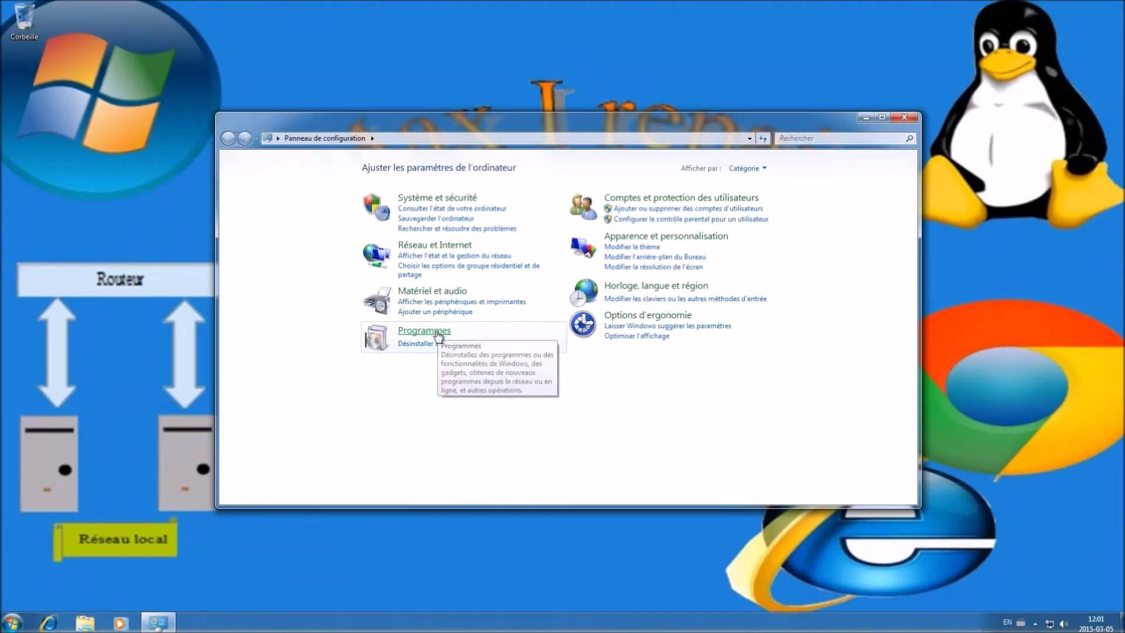
Enable the IIS Web management tools, FTP Service and FTP Extensibility in Windows Features
{"action": "left_click", "coordinate": [437, 332]}
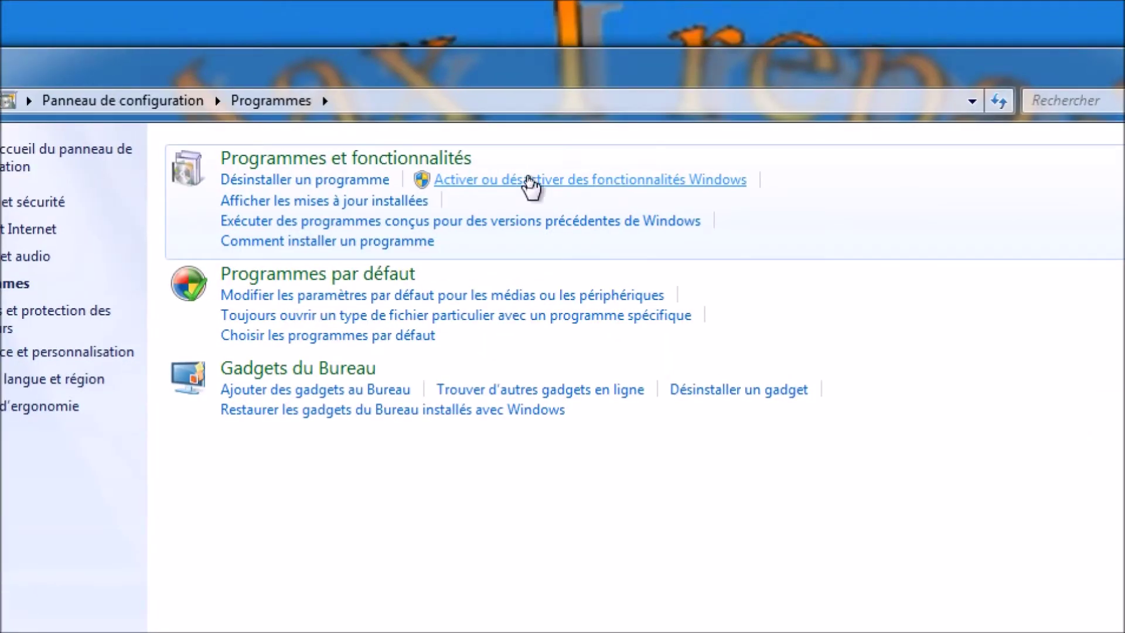
{"action": "left_click", "coordinate": [528, 177]}
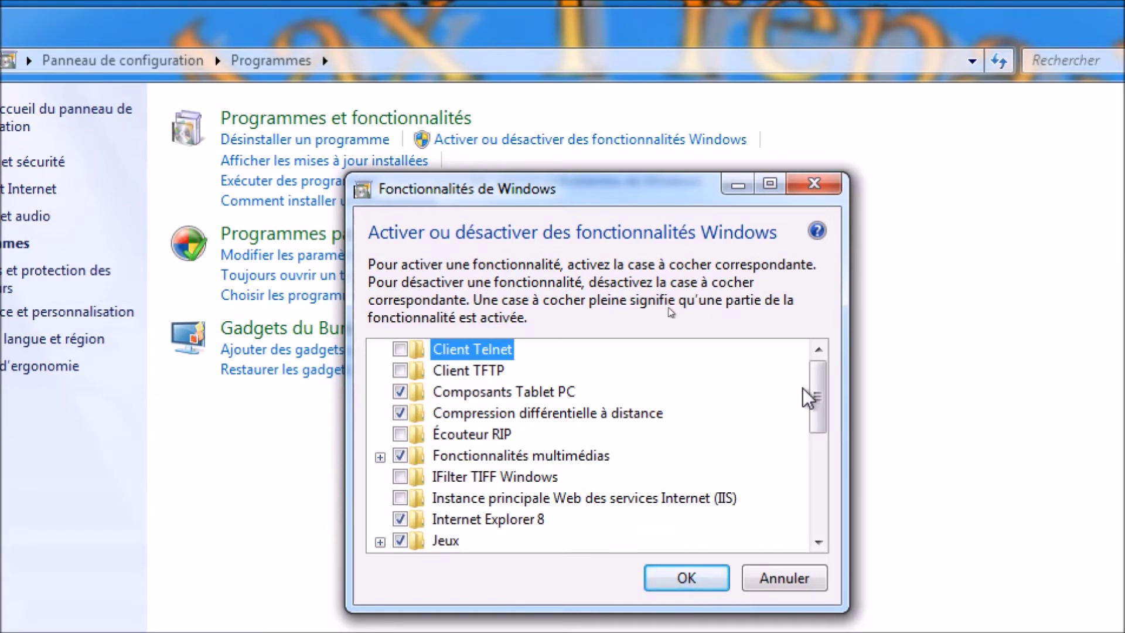
{"action": "left_click_drag", "start_coordinate": [819, 414], "coordinate": [832, 507]}
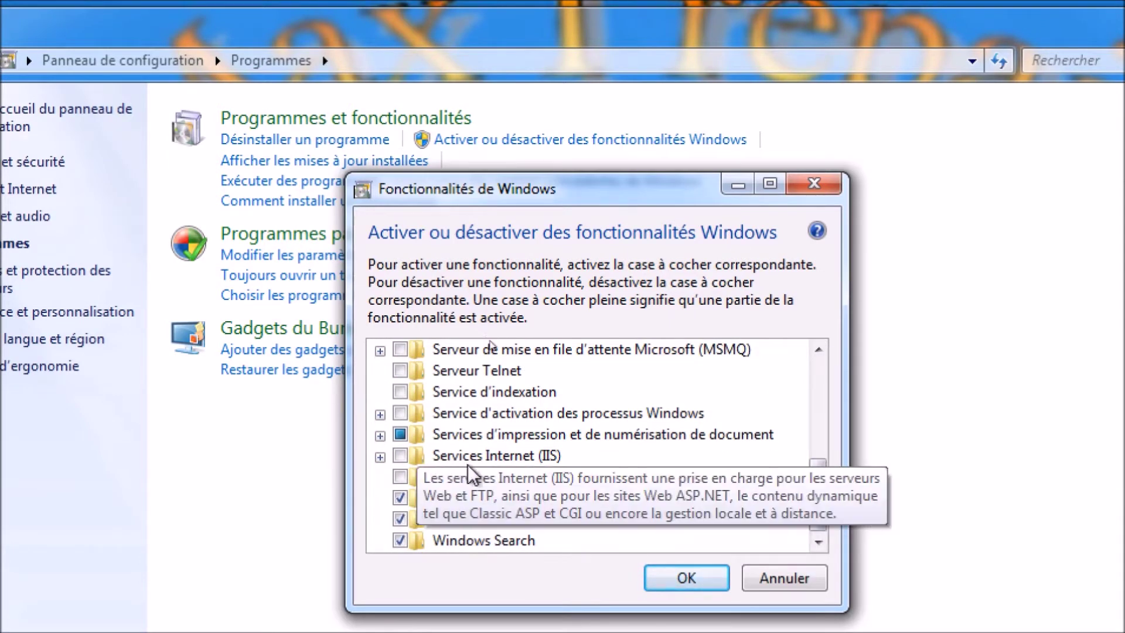
{"action": "left_click", "coordinate": [380, 457]}
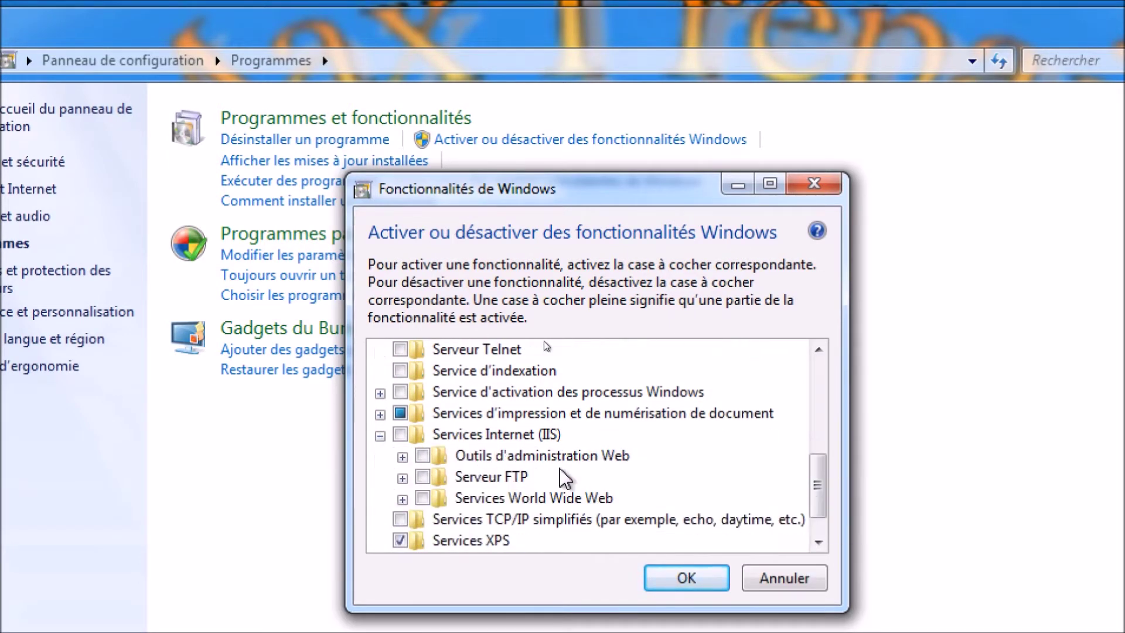
{"action": "scroll", "coordinate": [523, 479], "scroll_direction": "down", "scroll_amount": 1}
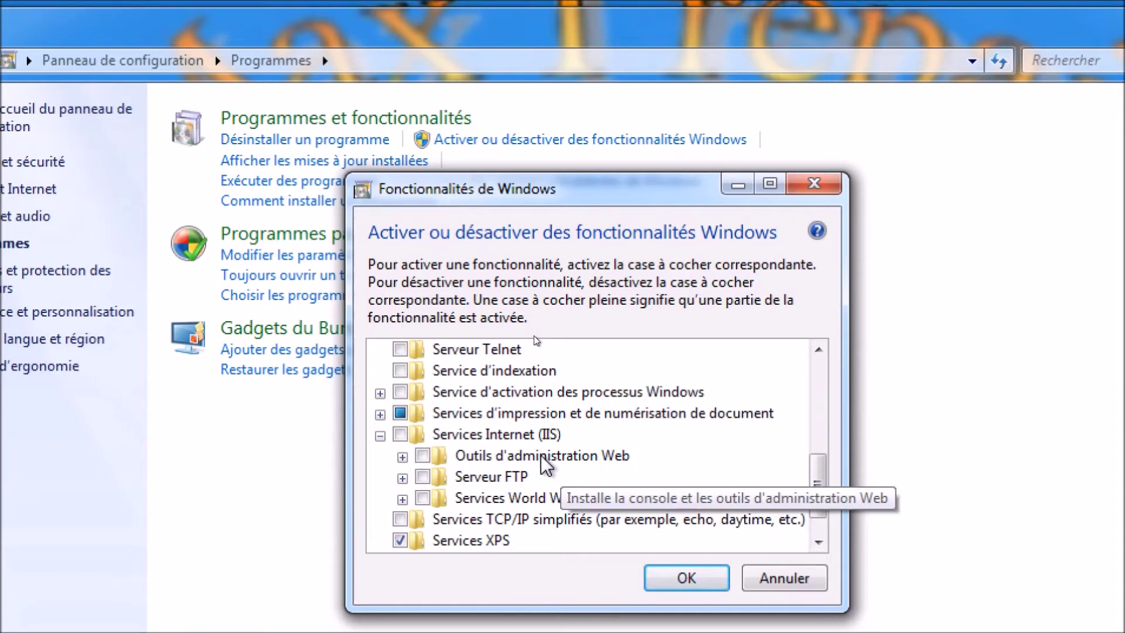
{"action": "left_click", "coordinate": [423, 456]}
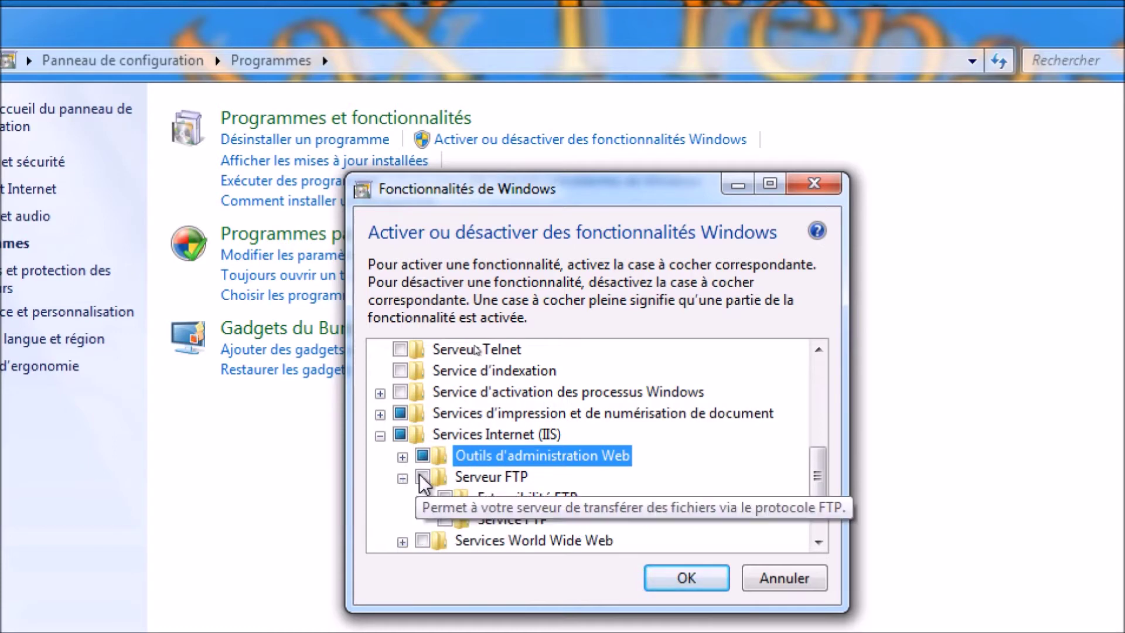
{"action": "left_click", "coordinate": [423, 476]}
{"action": "left_click", "coordinate": [445, 498]}
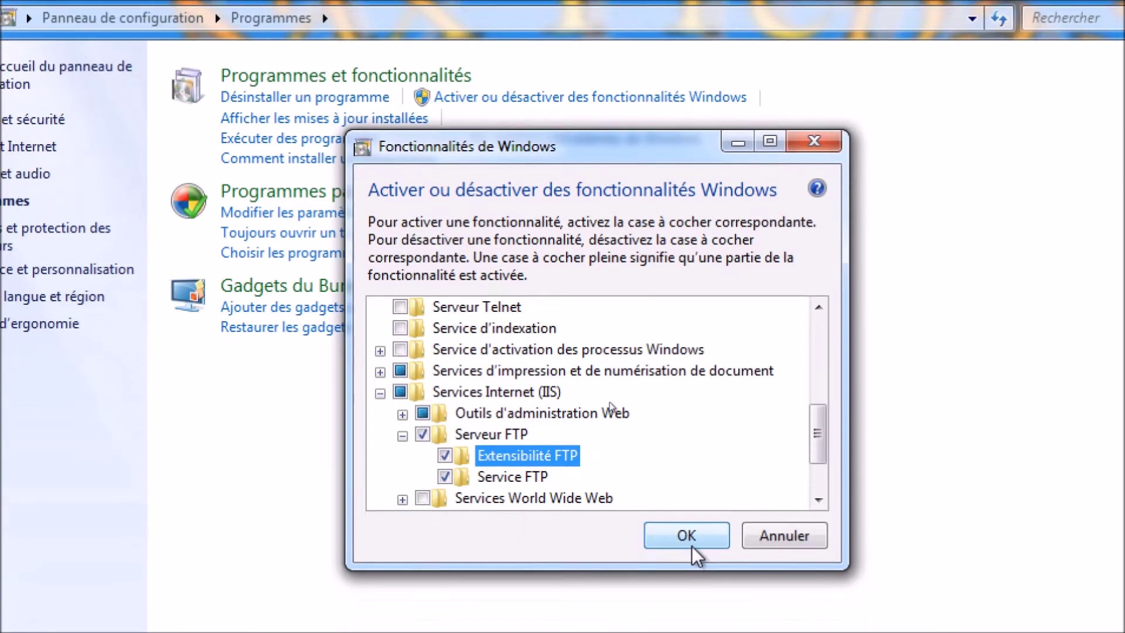
{"action": "left_click", "coordinate": [689, 580]}
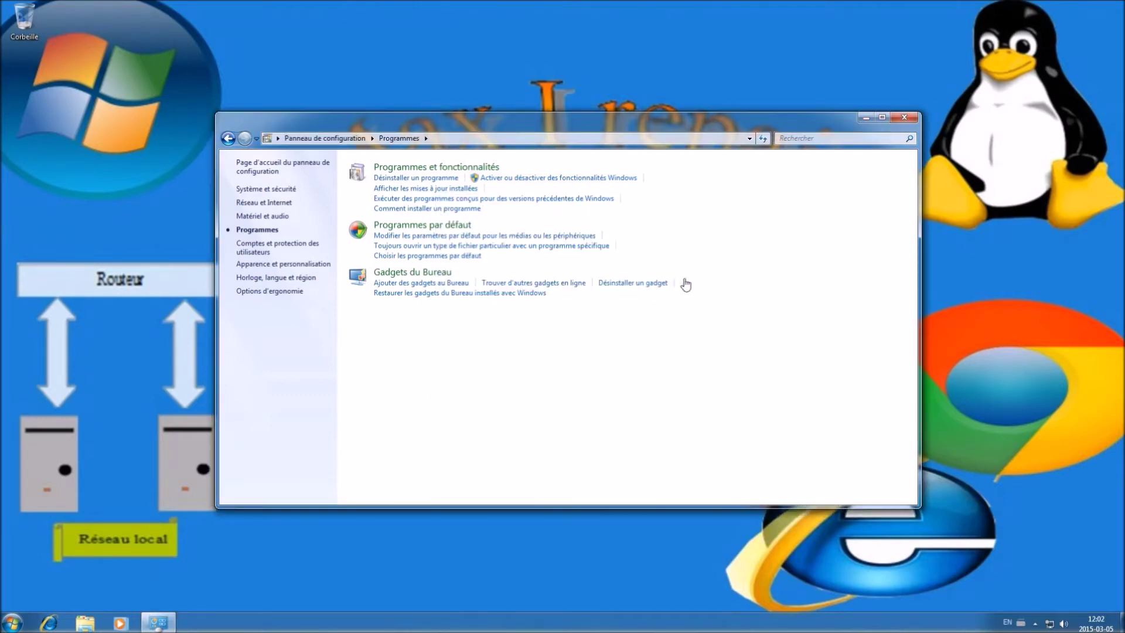
Close Control Panel and launch cmd from the Start menu search
{"action": "left_click", "coordinate": [902, 118]}
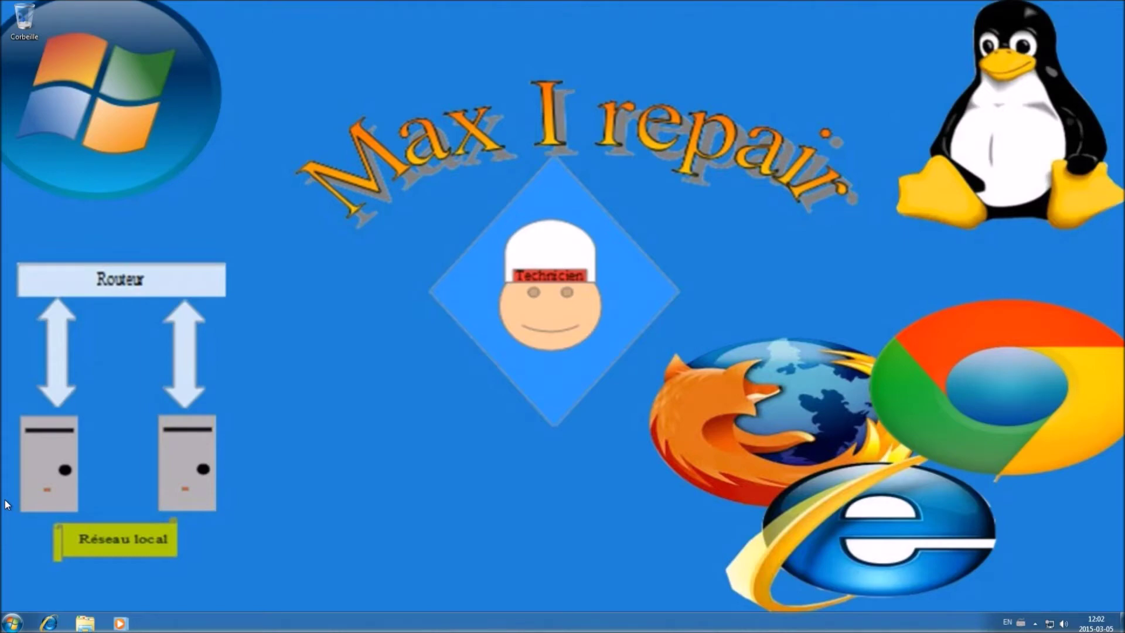
{"action": "left_click", "coordinate": [12, 622]}
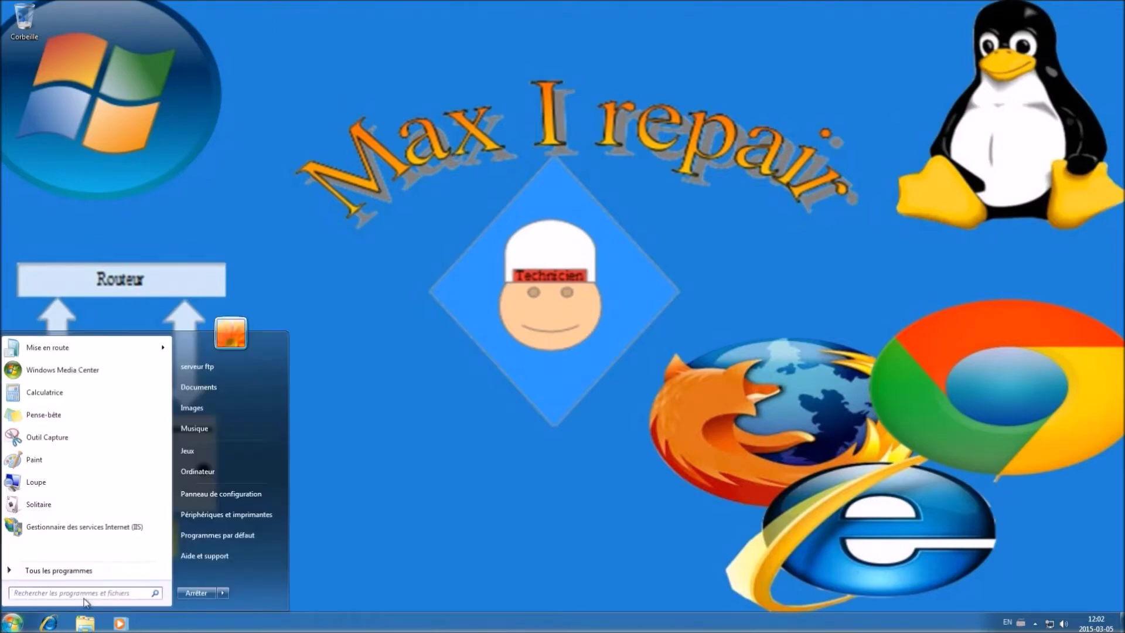
{"action": "left_click", "coordinate": [87, 594]}
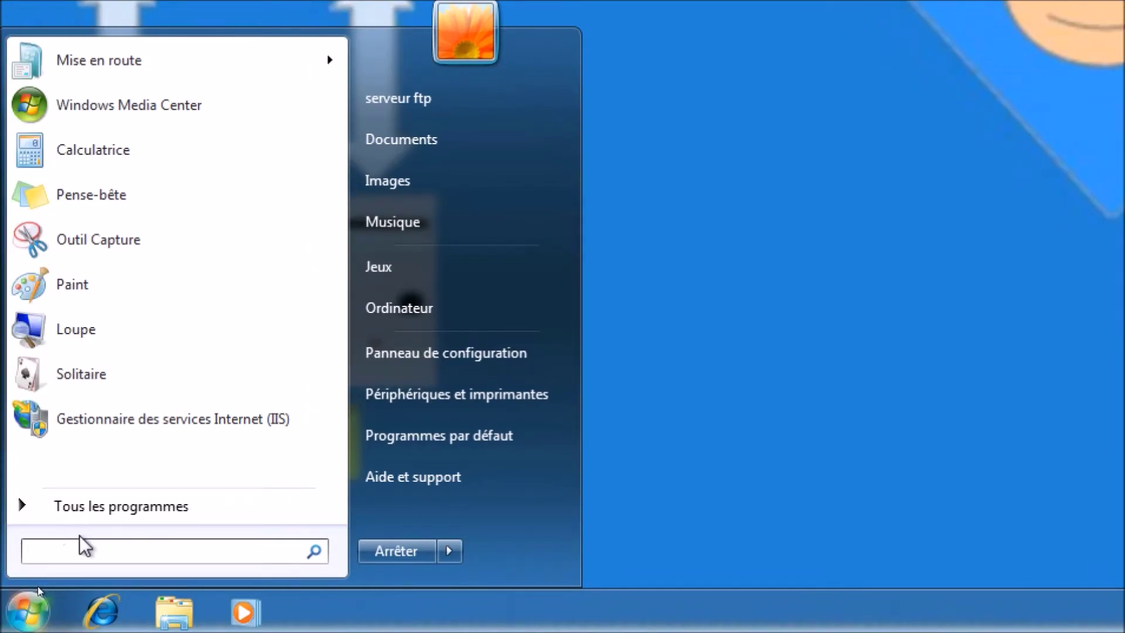
{"action": "type", "text": "cmd"}
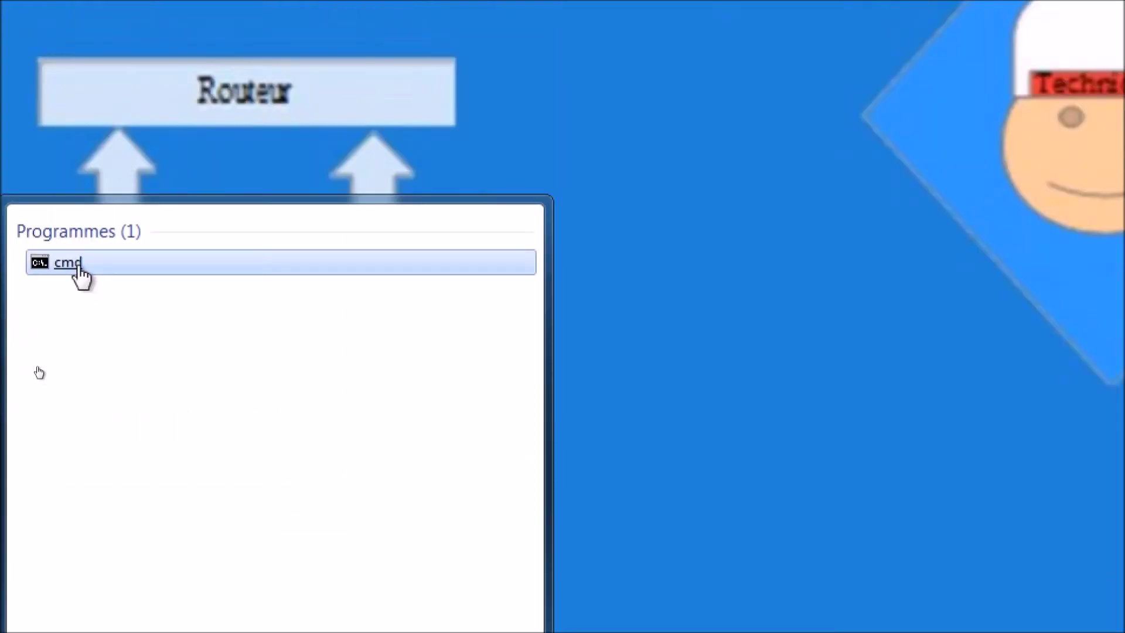
{"action": "left_click", "coordinate": [79, 269]}
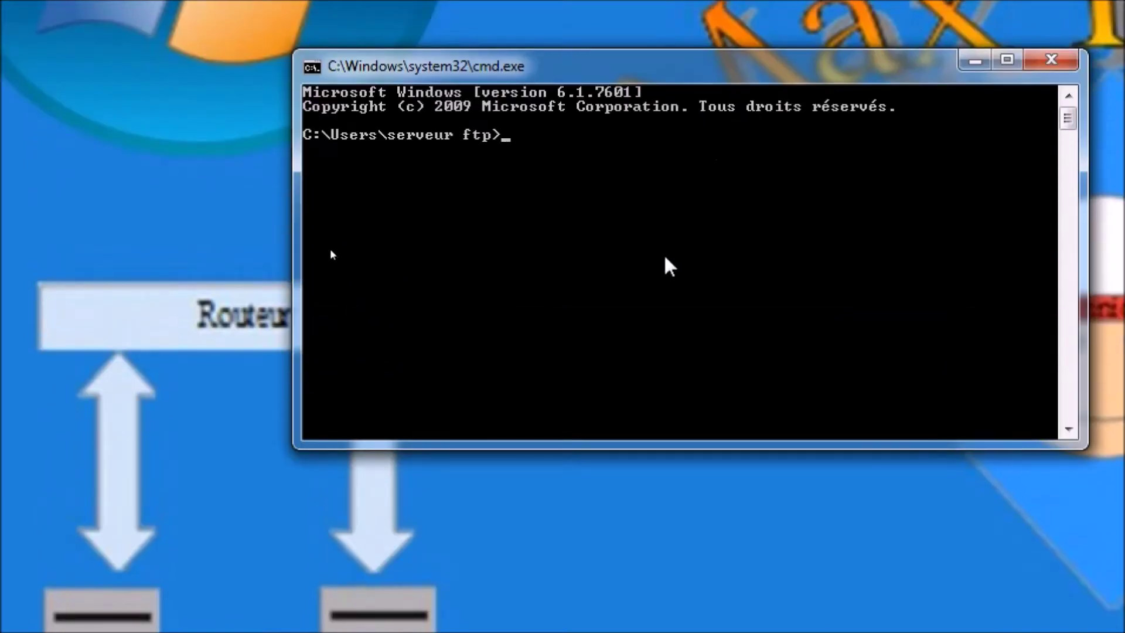
Run ipconfig to read the IPv4 address 192.168.223.208, then close the console
{"action": "type", "text": "ipconfig"}
{"action": "key", "text": "Return"}
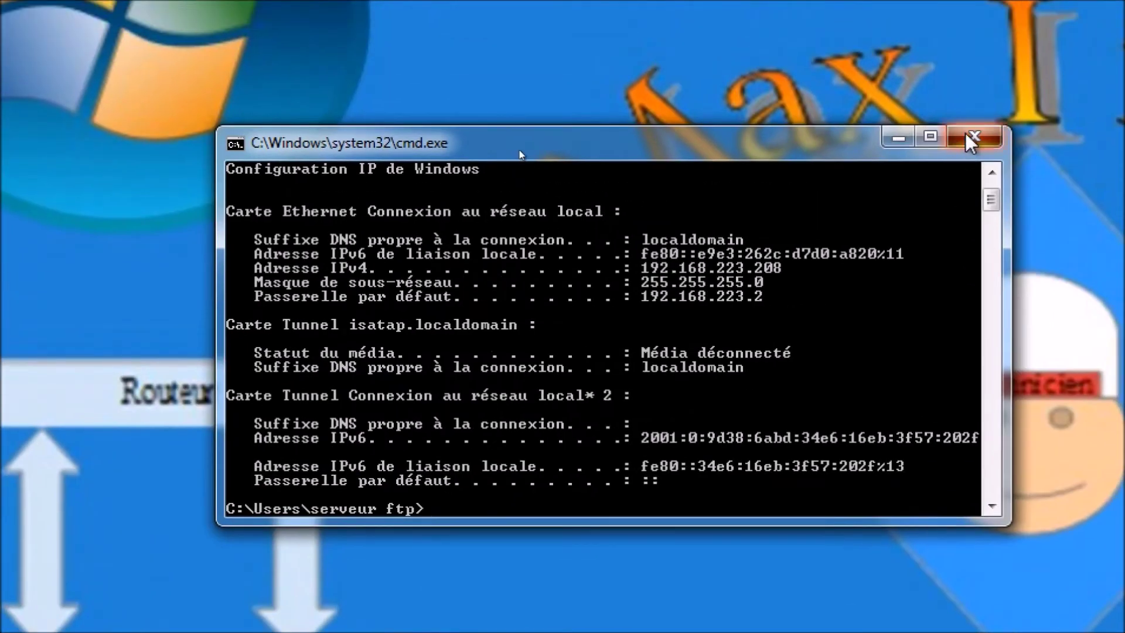
{"action": "left_click", "coordinate": [1042, 59]}
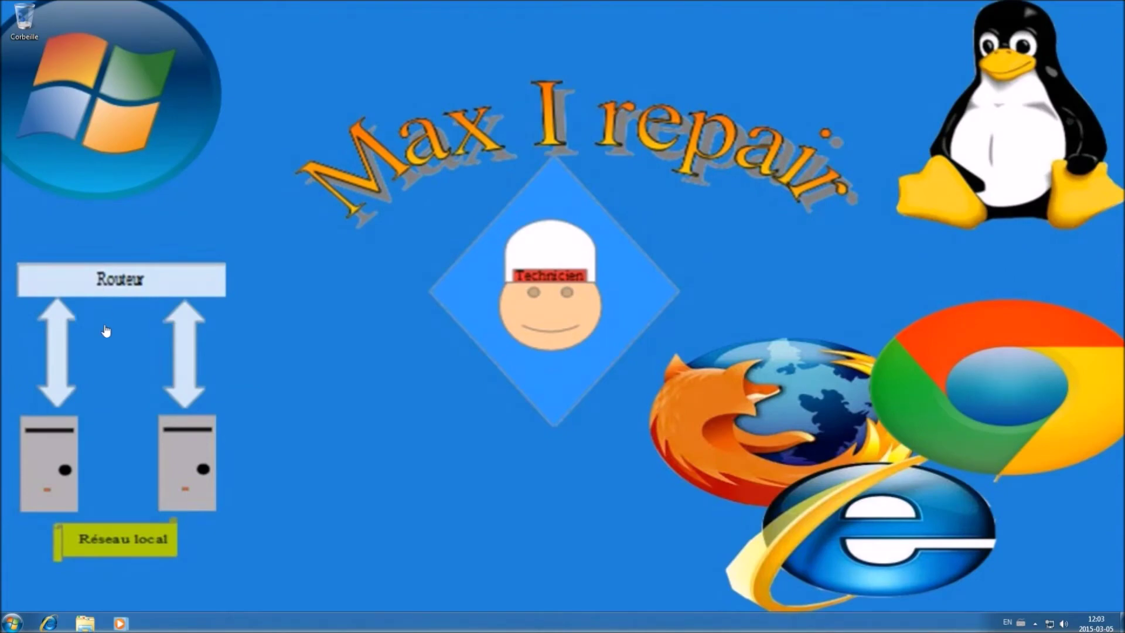
Launch IIS Manager from the Start search and maximize its window
{"action": "left_click", "coordinate": [18, 619]}
{"action": "left_click", "coordinate": [40, 595]}
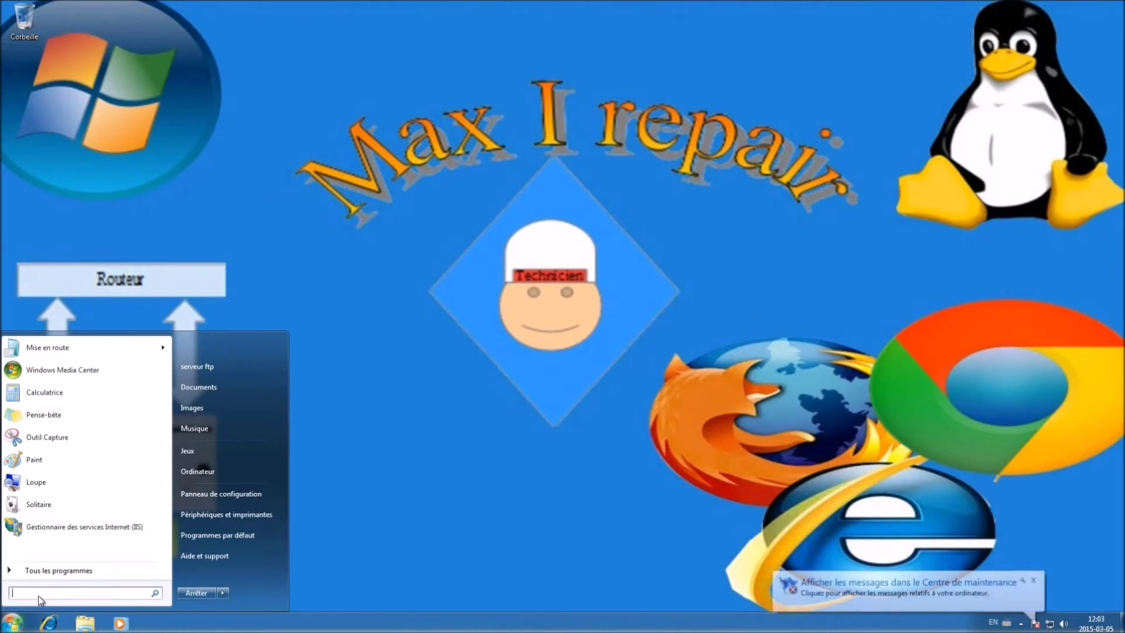
{"action": "type", "text": "IIS"}
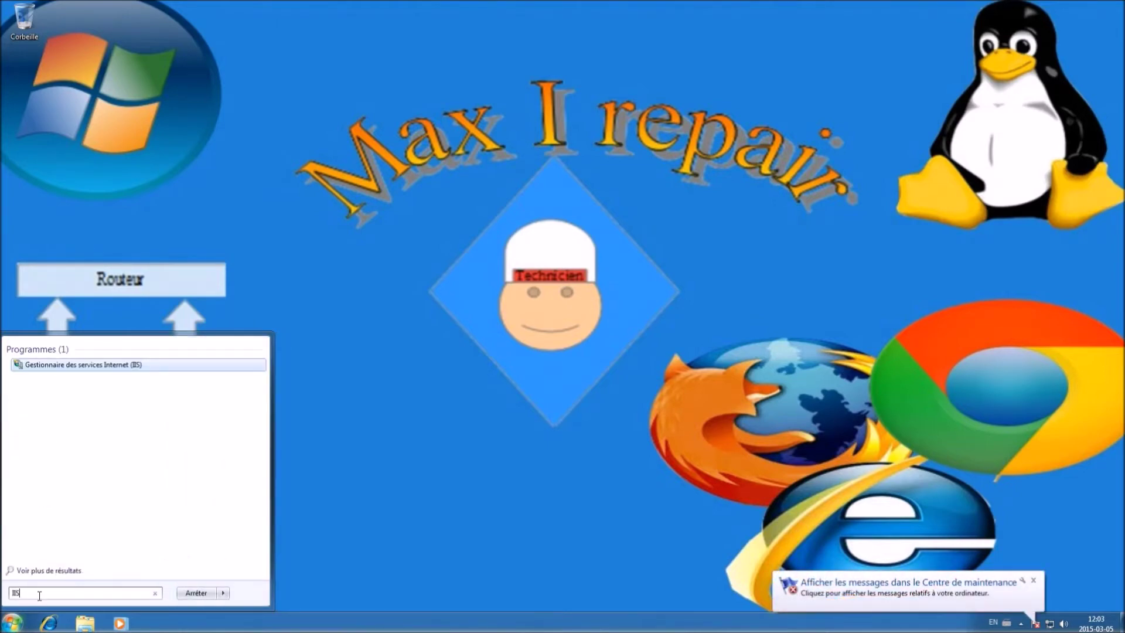
{"action": "key", "text": "Return"}
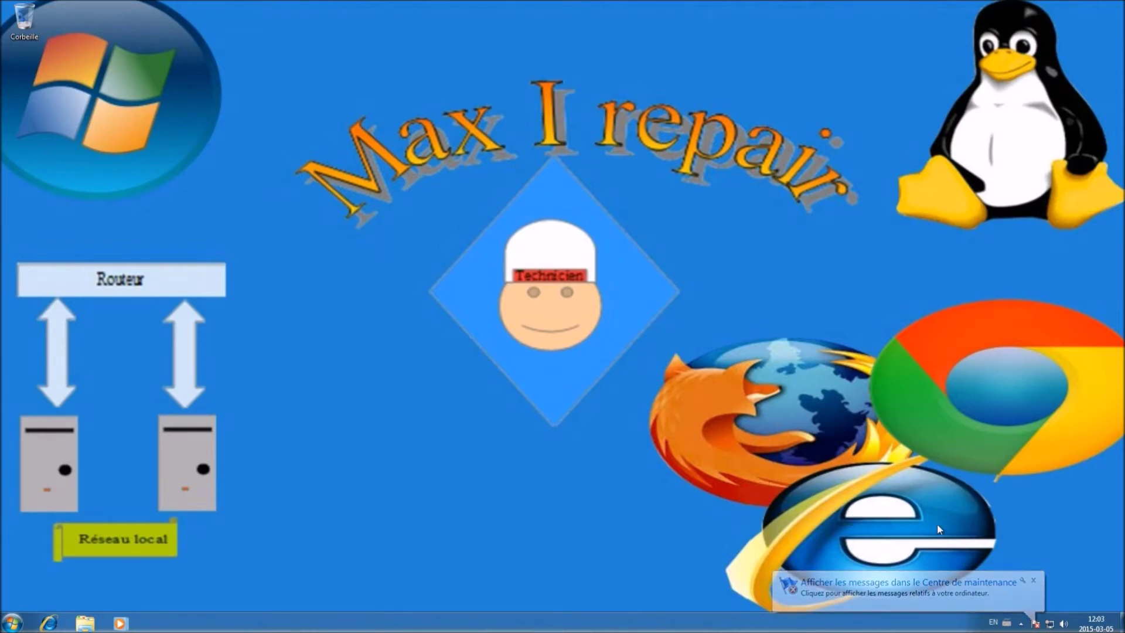
{"action": "left_click", "coordinate": [1034, 580]}
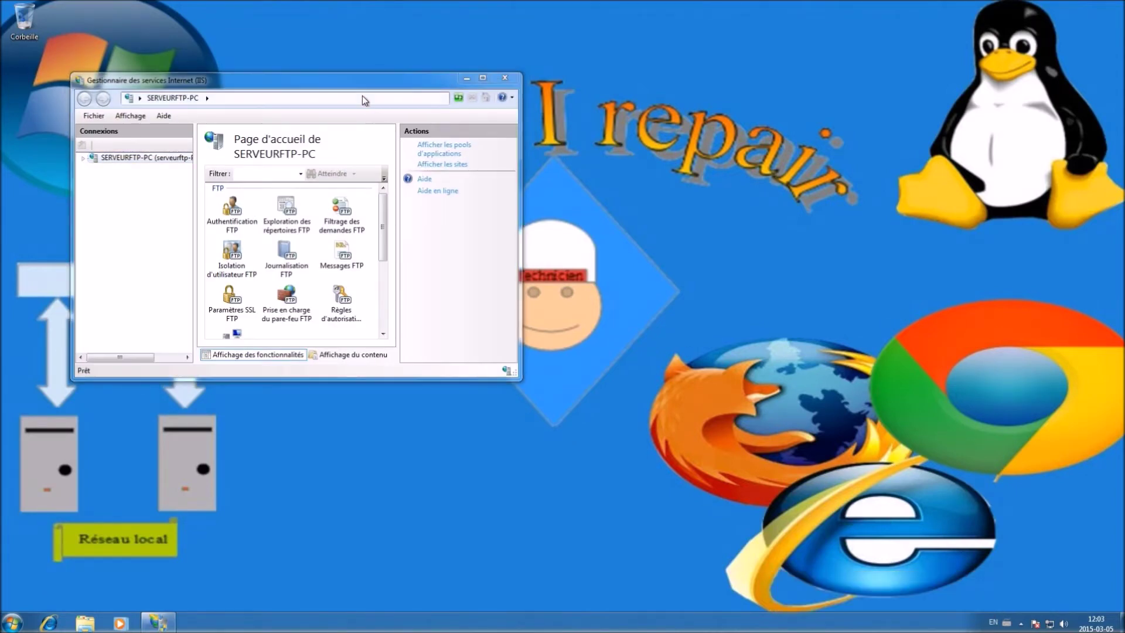
{"action": "left_click_drag", "start_coordinate": [354, 86], "coordinate": [542, 107]}
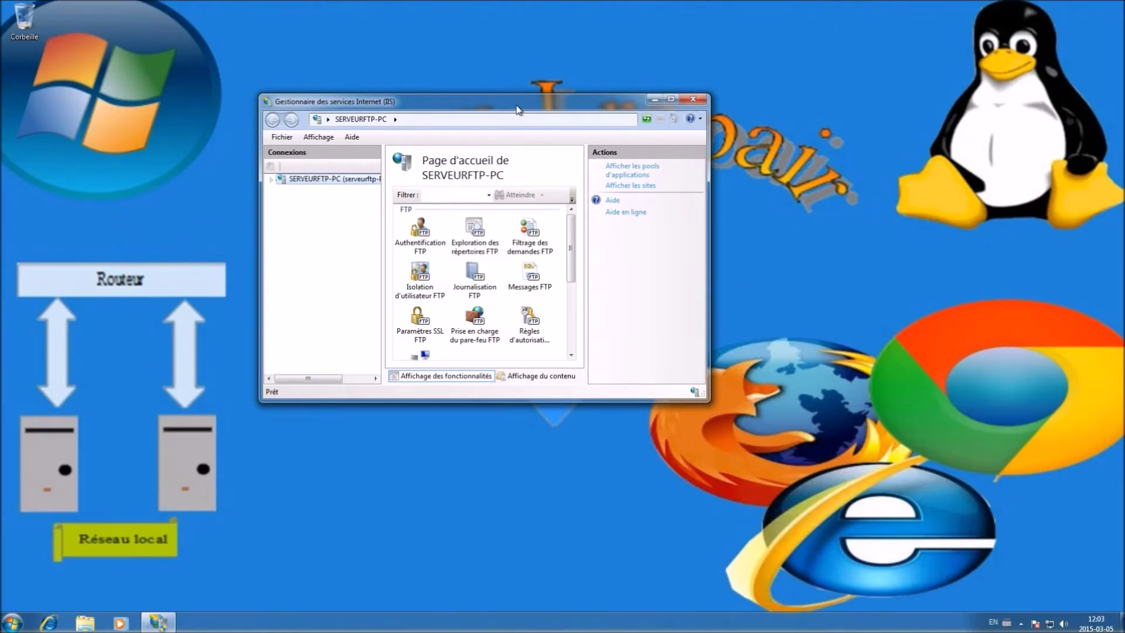
{"action": "double_click", "coordinate": [516, 104]}
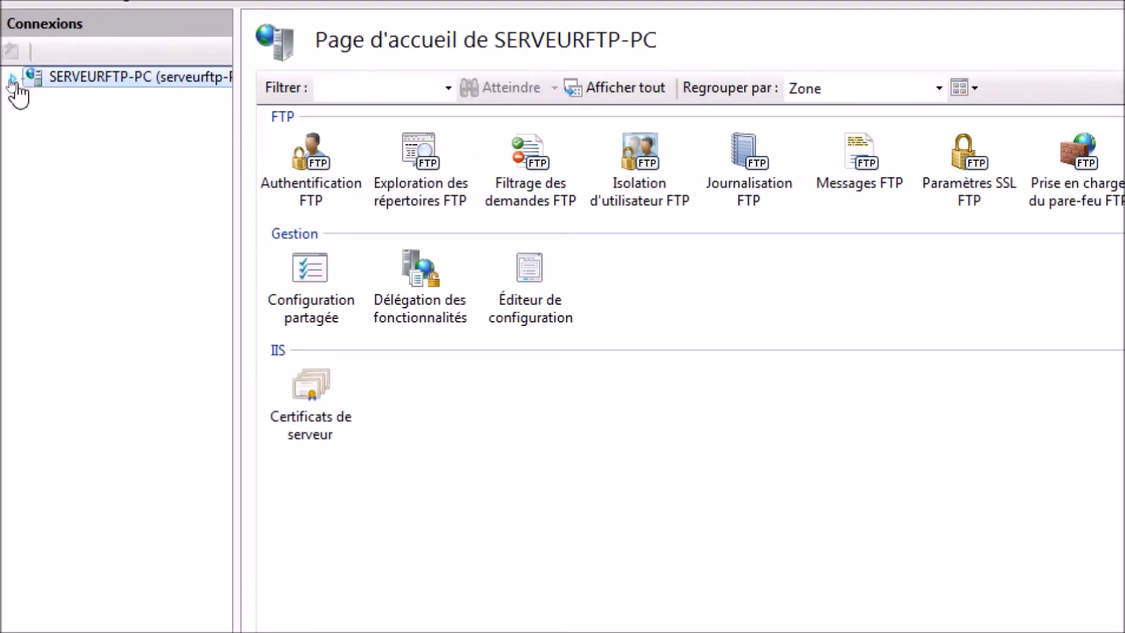
Expand the server's Sites folder and start the Add FTP Site wizard
{"action": "left_click", "coordinate": [9, 83]}
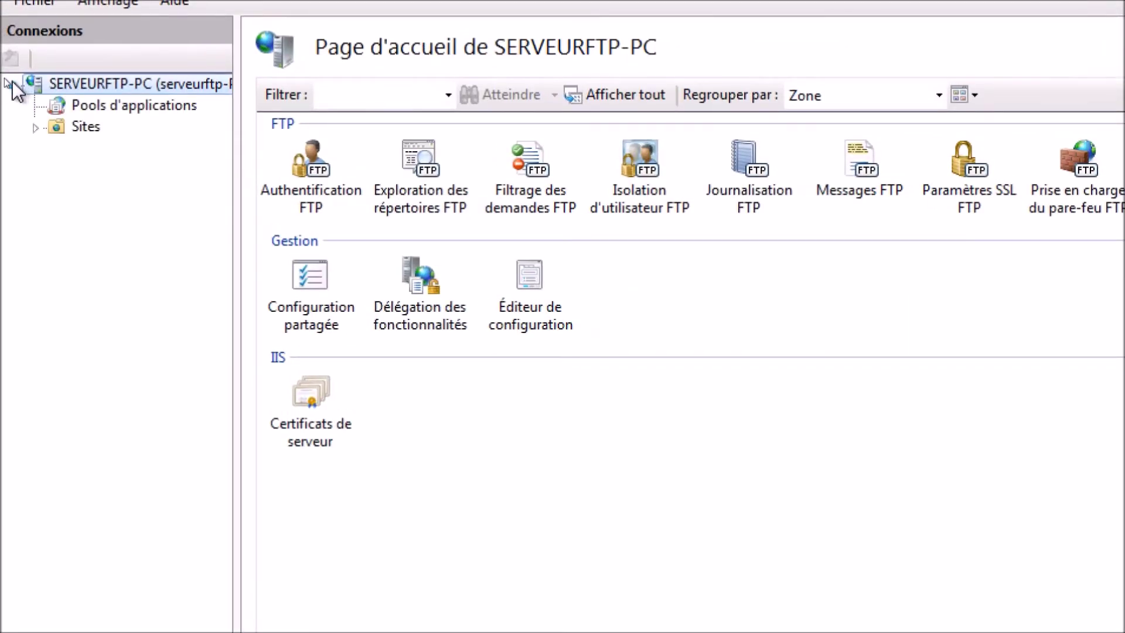
{"action": "left_click", "coordinate": [36, 127]}
{"action": "left_click", "coordinate": [85, 129]}
{"action": "right_click", "coordinate": [93, 127]}
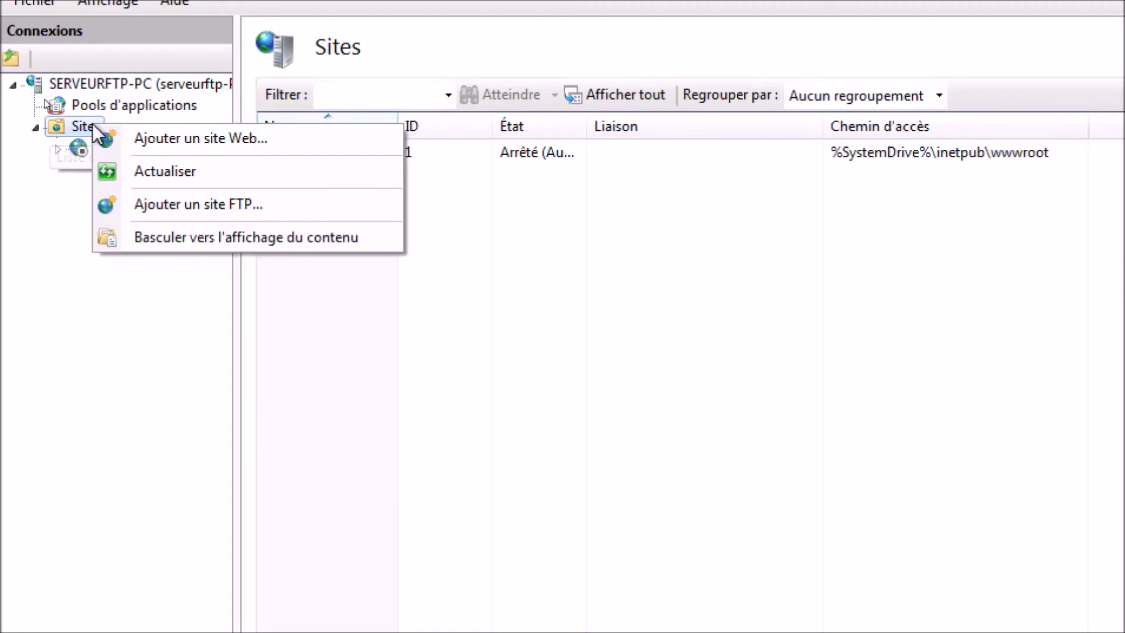
{"action": "left_click", "coordinate": [256, 210]}
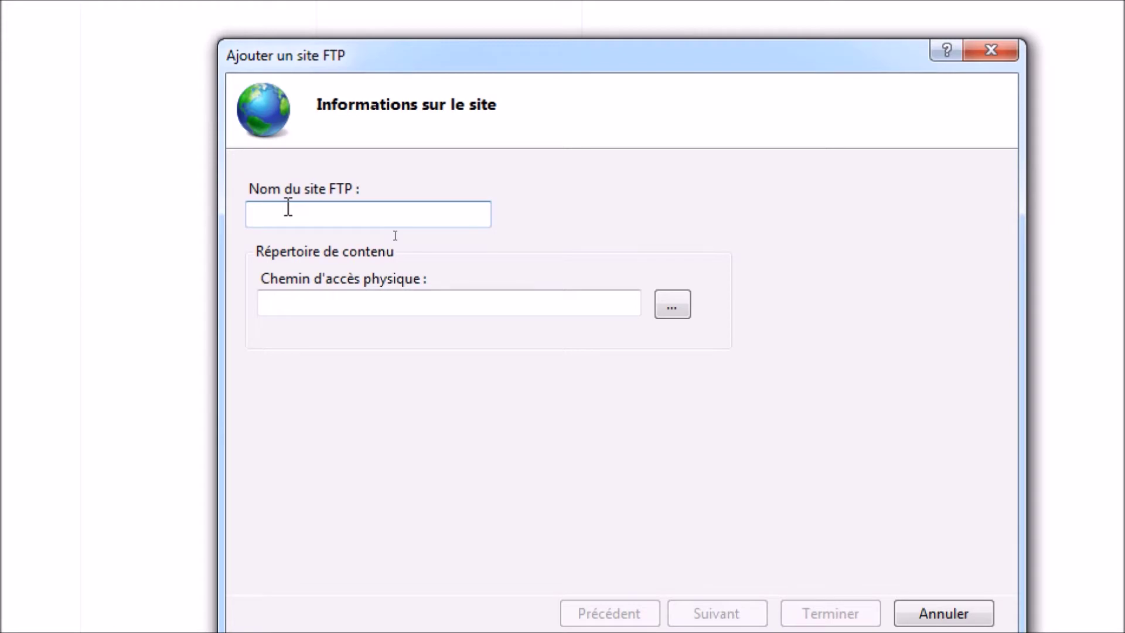
Name the site 'FTP_Max I repair' with content folder C:\Users\serveur ftp\Documents
{"action": "type", "text": "FTP_Max I repair"}
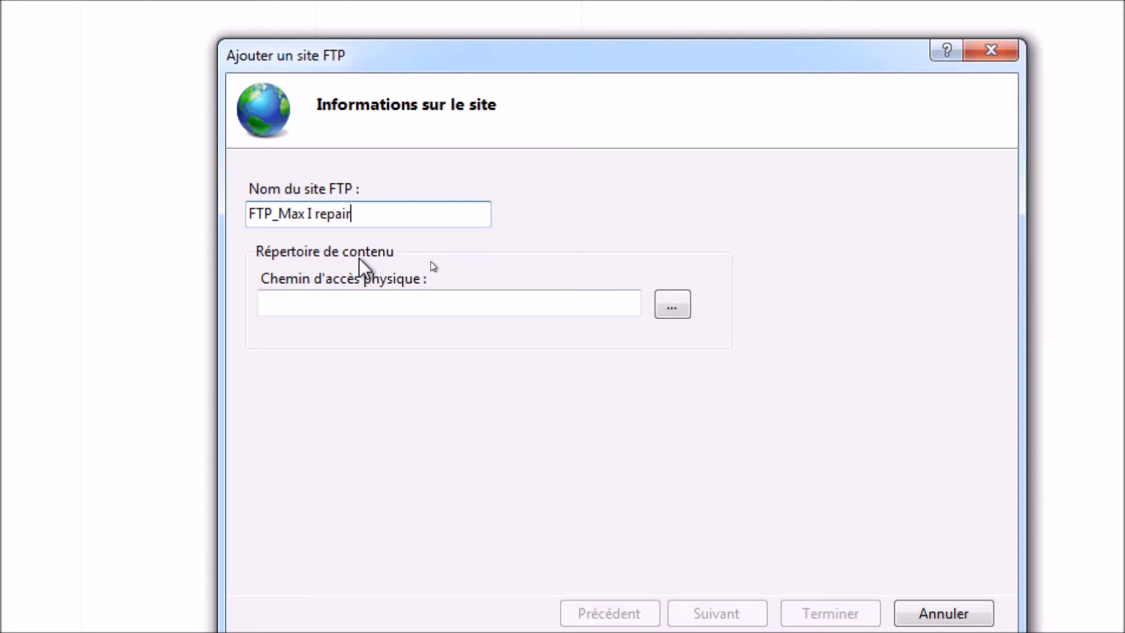
{"action": "left_click", "coordinate": [679, 305]}
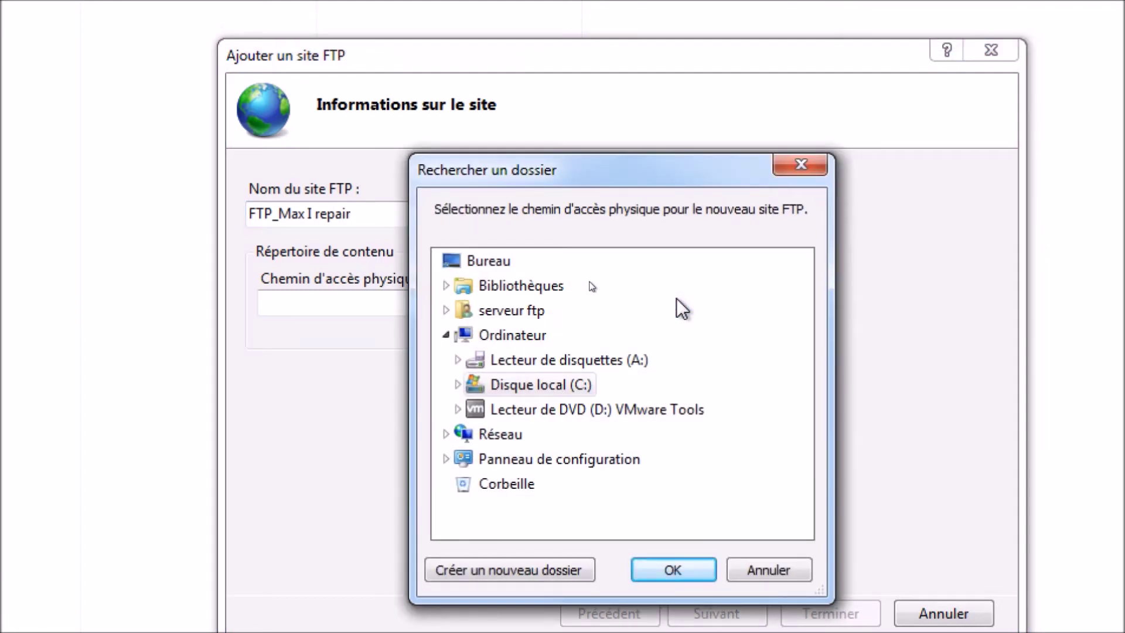
{"action": "left_click", "coordinate": [521, 286]}
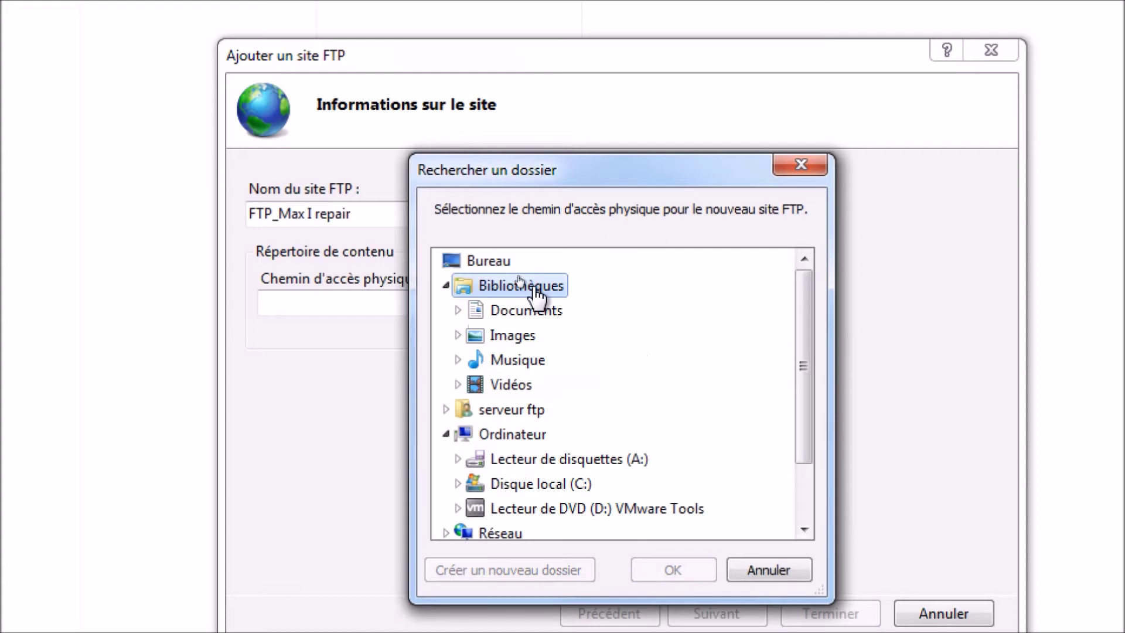
{"action": "left_click", "coordinate": [534, 311]}
{"action": "left_click", "coordinate": [551, 336]}
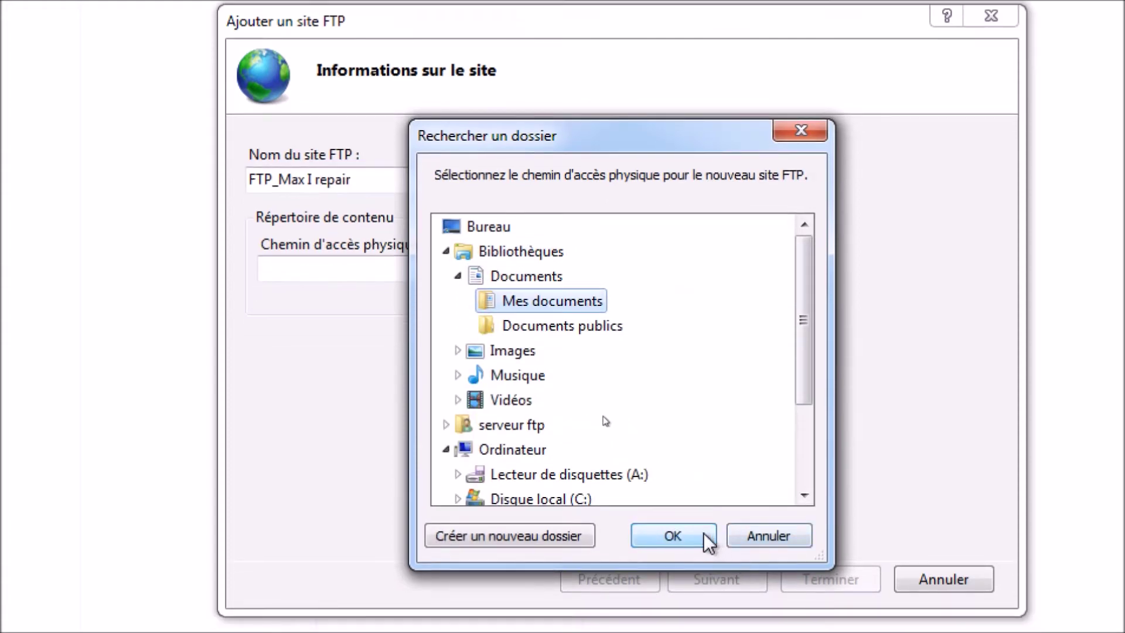
{"action": "left_click", "coordinate": [703, 552]}
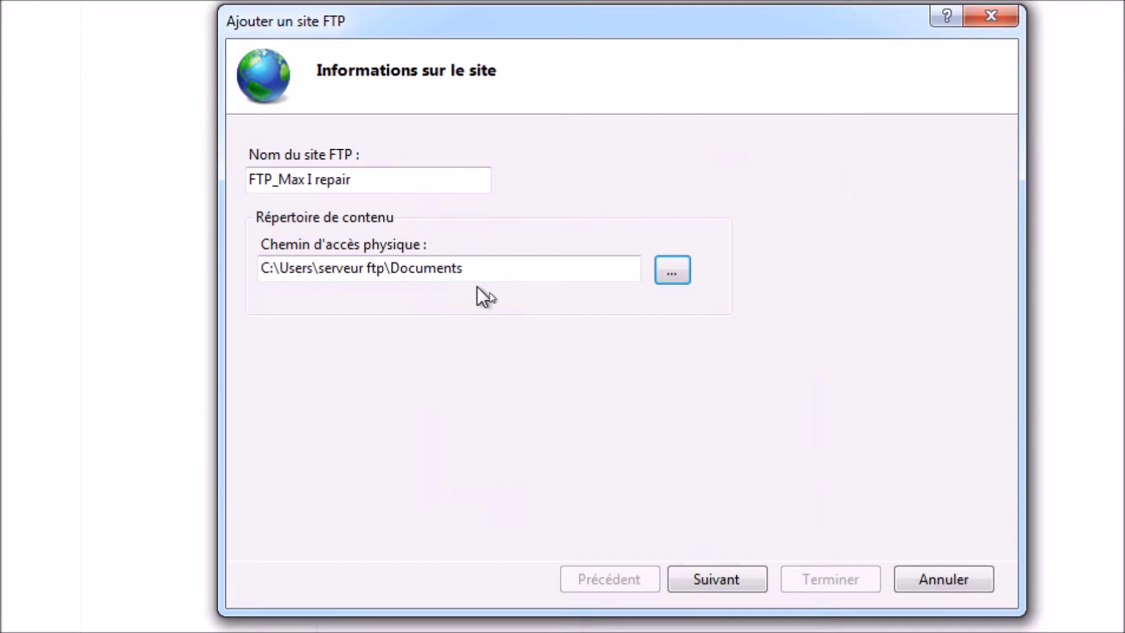
{"action": "left_click", "coordinate": [727, 552]}
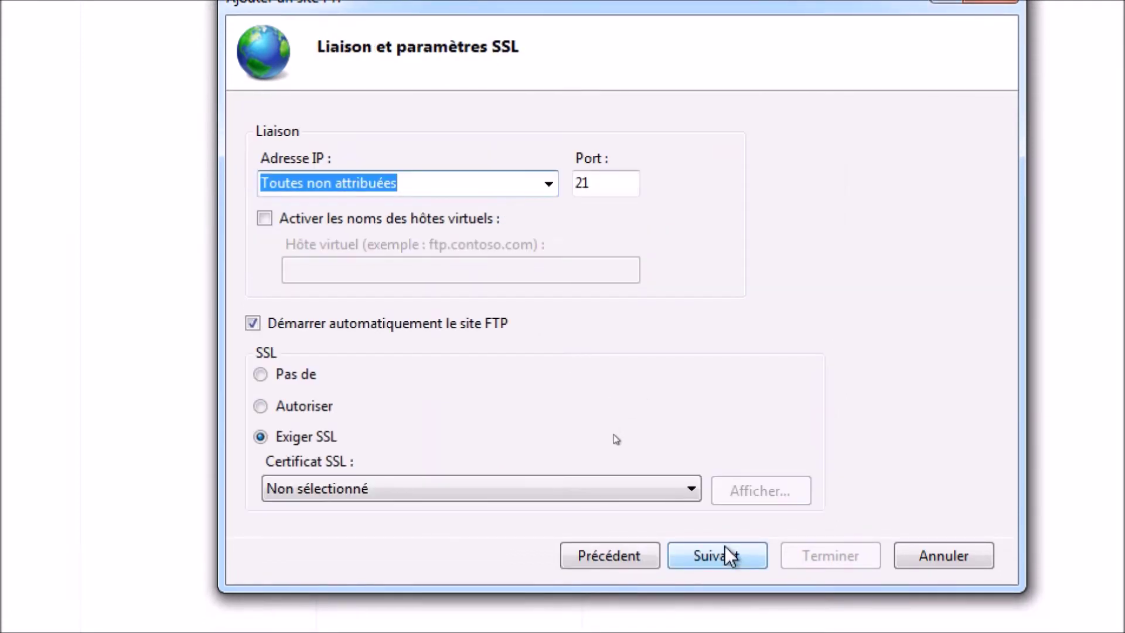
Bind the site to 192.168.223.208 port 21, allowing SSL without a certificate
{"action": "left_click", "coordinate": [549, 184]}
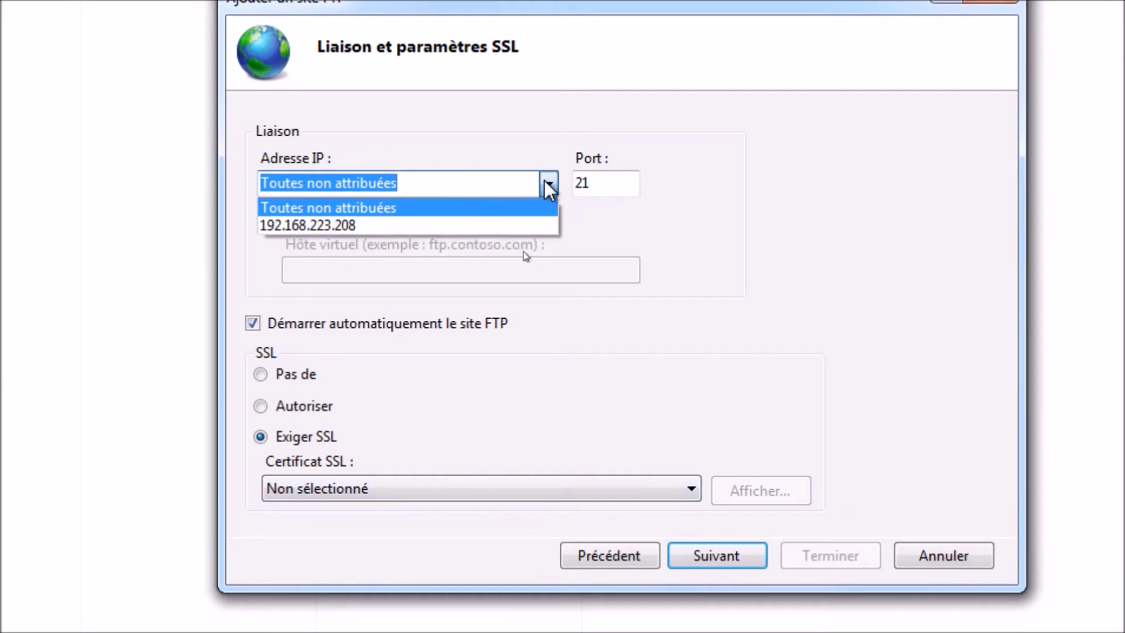
{"action": "left_click", "coordinate": [499, 222]}
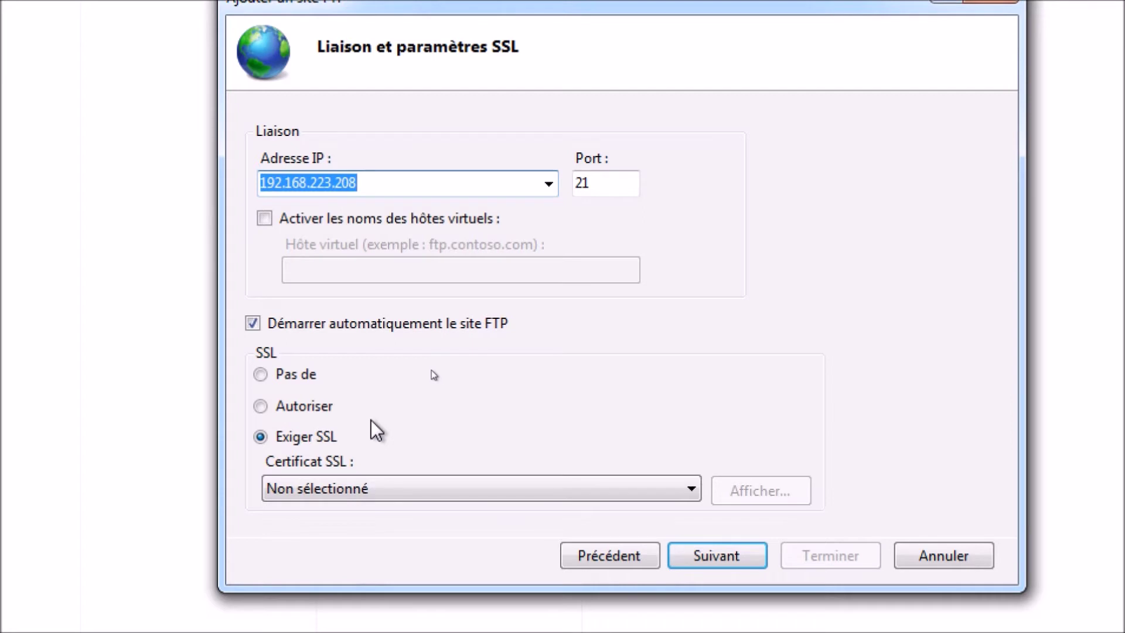
{"action": "left_click", "coordinate": [261, 406]}
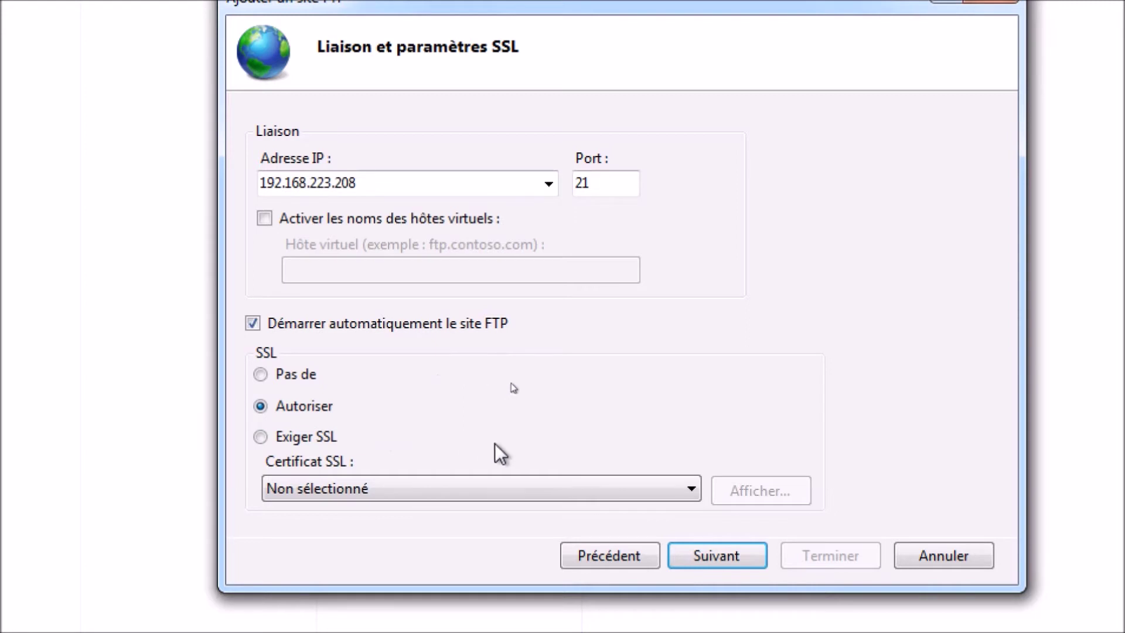
{"action": "left_click", "coordinate": [693, 490]}
{"action": "left_click", "coordinate": [697, 489]}
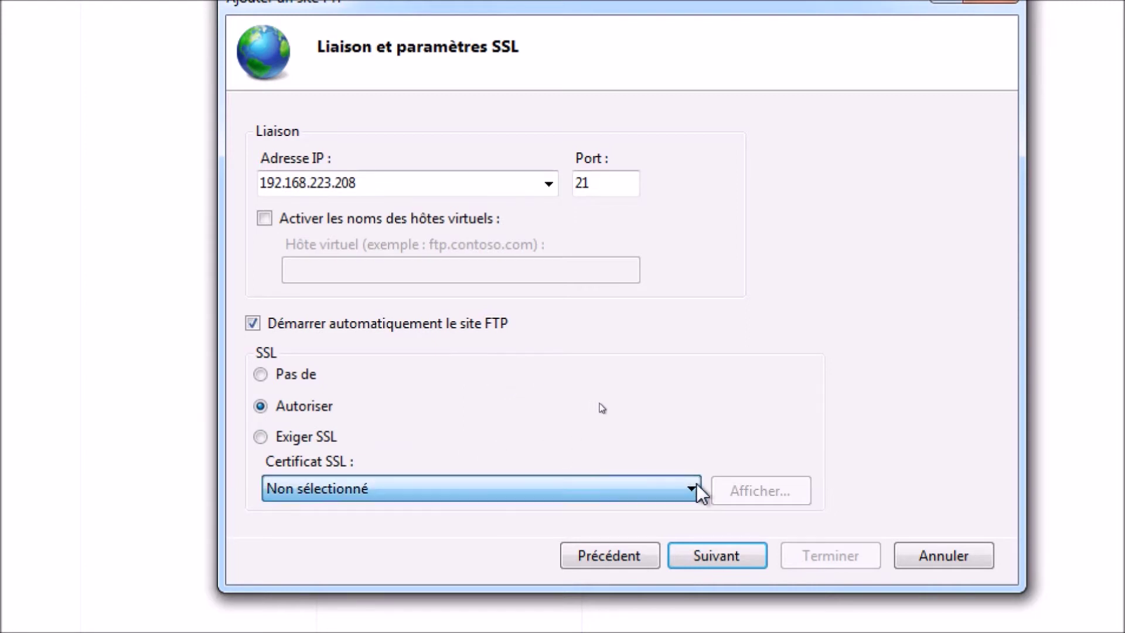
{"action": "left_click", "coordinate": [706, 551]}
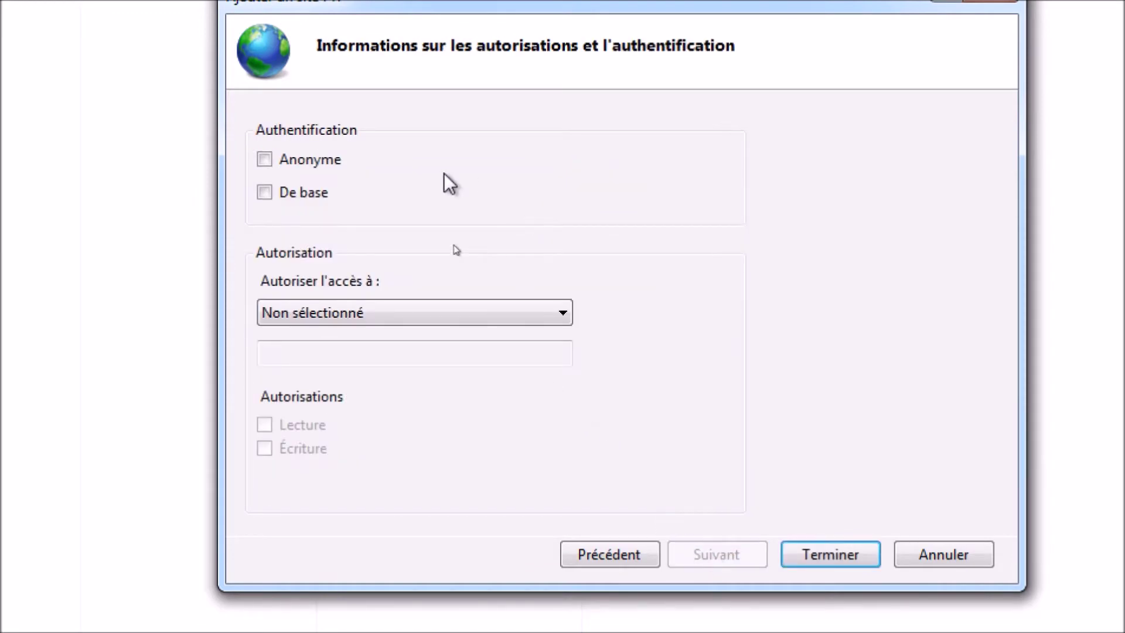
Enable basic authentication, give all users read and write access, and finish the wizard
{"action": "left_click", "coordinate": [289, 193]}
{"action": "left_click", "coordinate": [400, 314]}
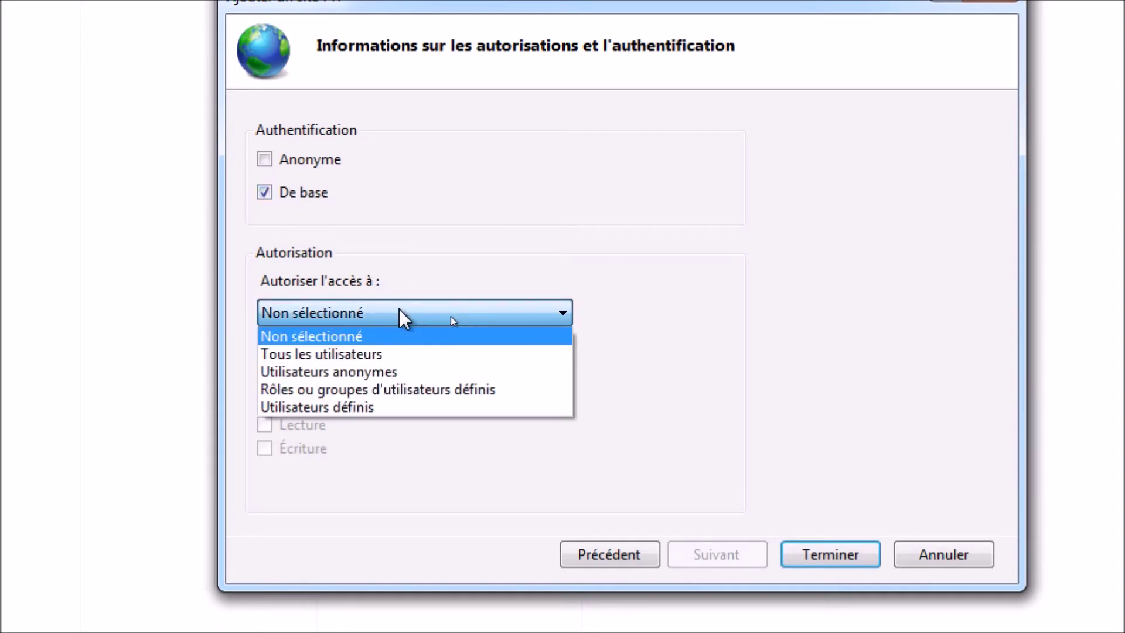
{"action": "left_click", "coordinate": [409, 354]}
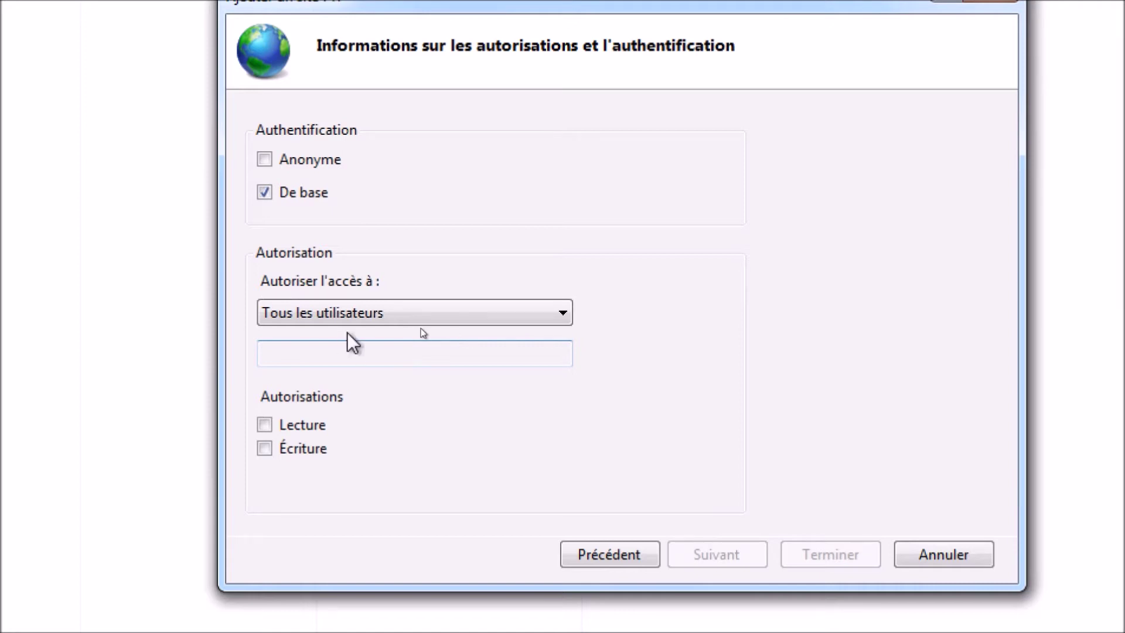
{"action": "left_click", "coordinate": [264, 425]}
{"action": "left_click", "coordinate": [265, 449]}
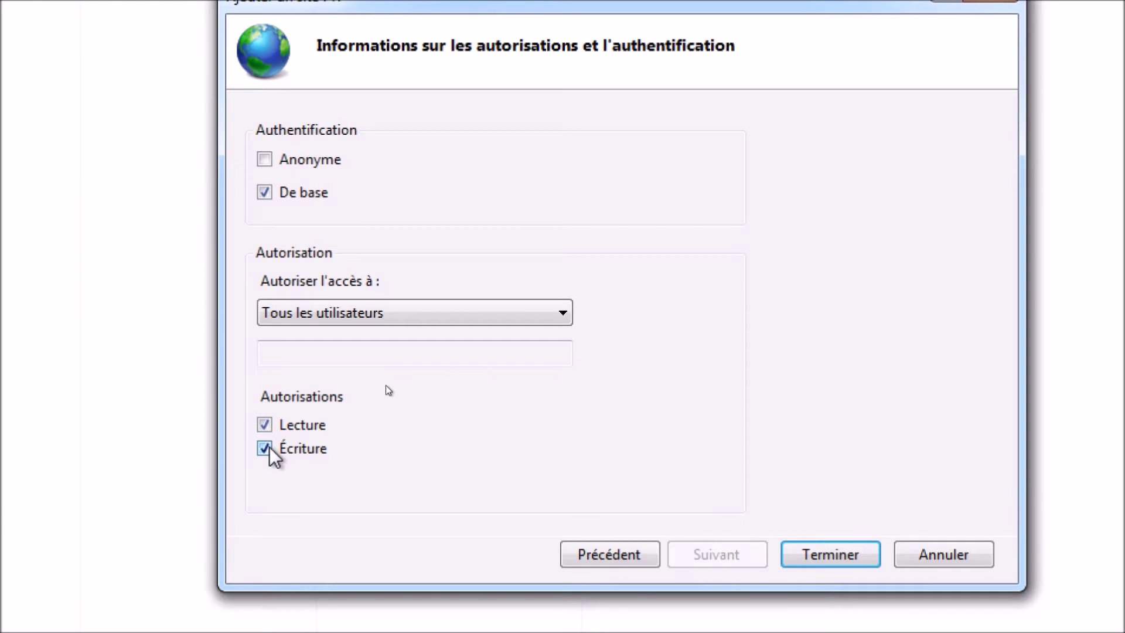
{"action": "left_click", "coordinate": [841, 534]}
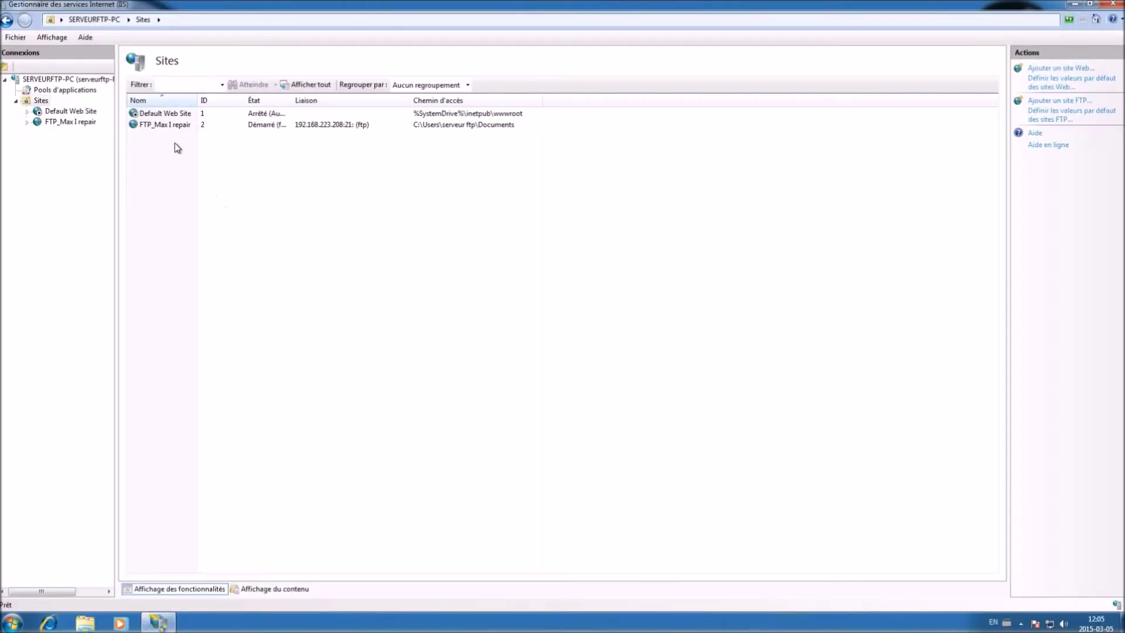
Open the FTP_Max I repair home page and review its active sessions and authorization rules
{"action": "left_click", "coordinate": [168, 125]}
{"action": "double_click", "coordinate": [169, 126]}
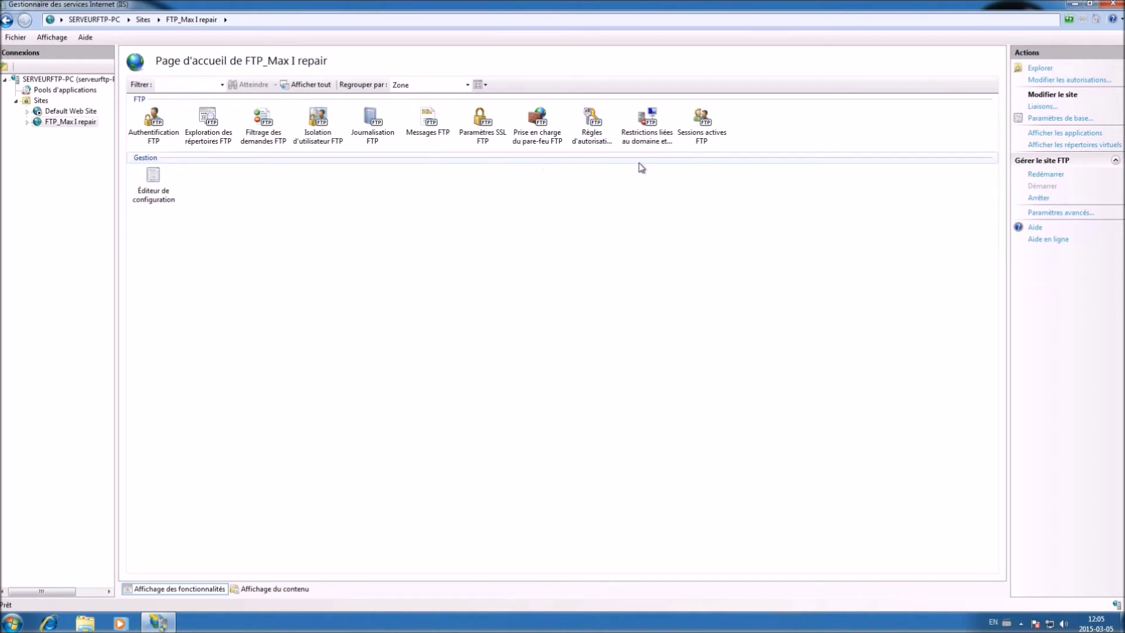
{"action": "double_click", "coordinate": [713, 117]}
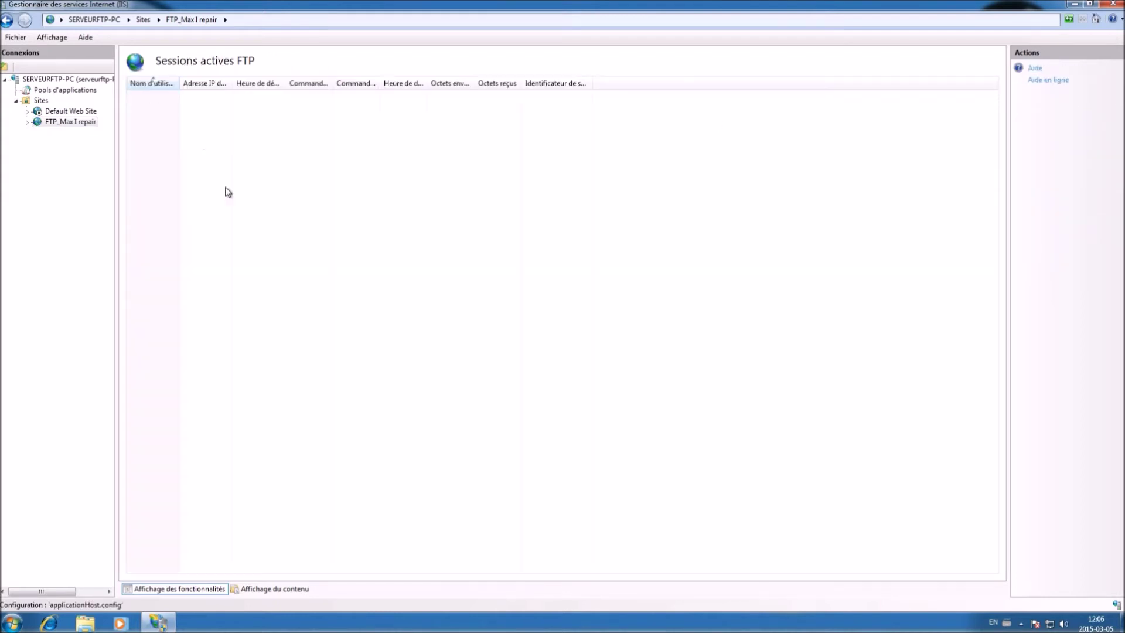
{"action": "left_click", "coordinate": [7, 19]}
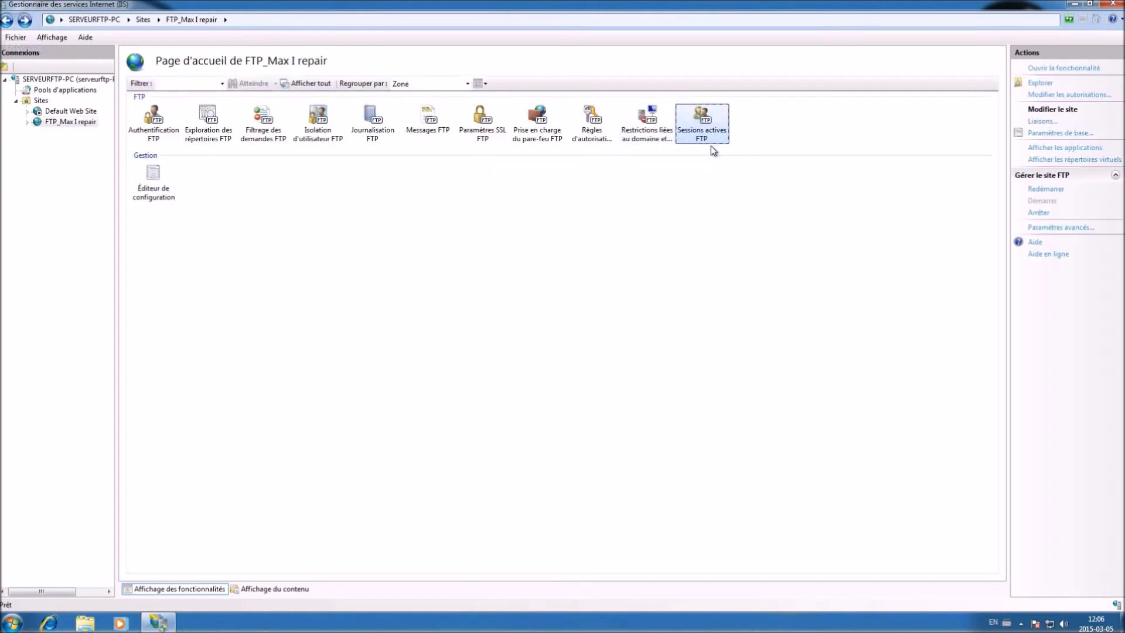
{"action": "left_click", "coordinate": [592, 119]}
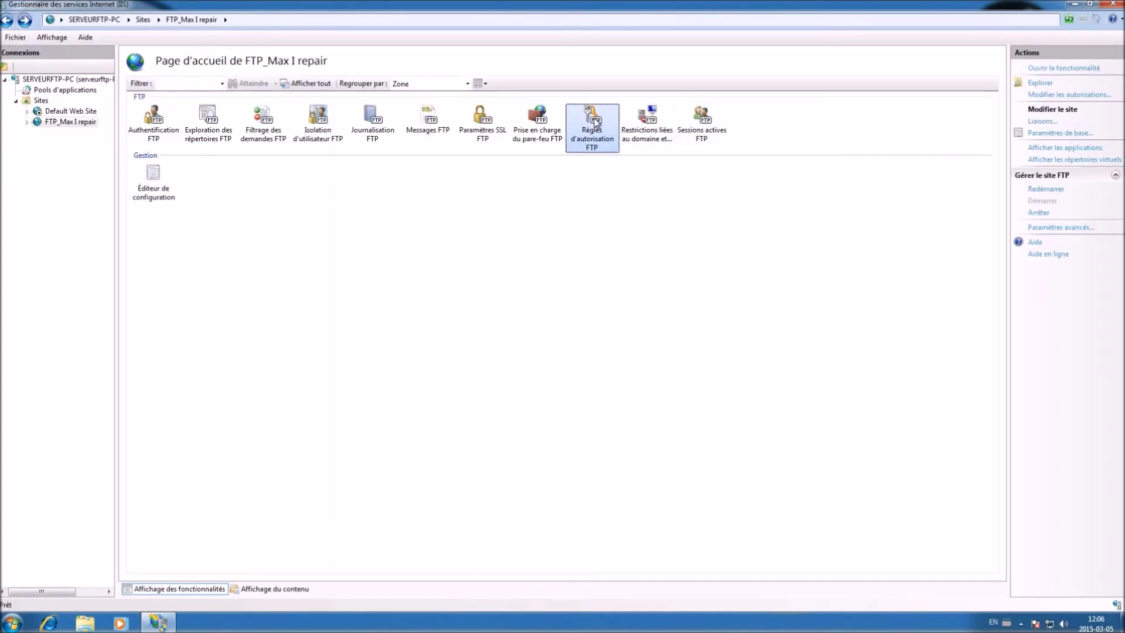
{"action": "double_click", "coordinate": [594, 119]}
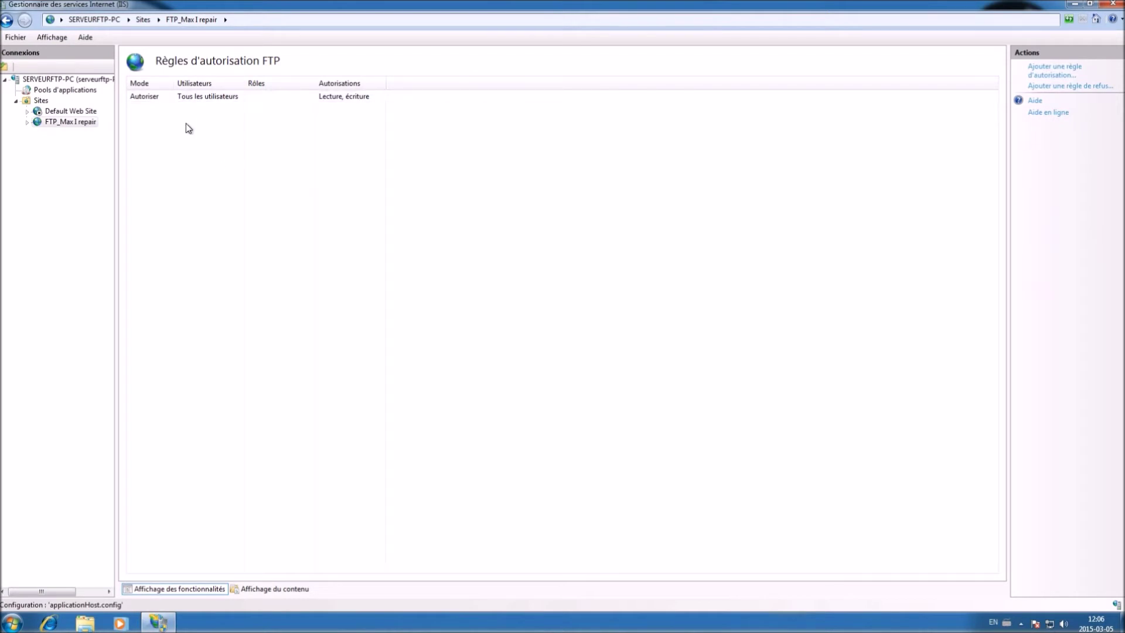
{"action": "left_click", "coordinate": [6, 20]}
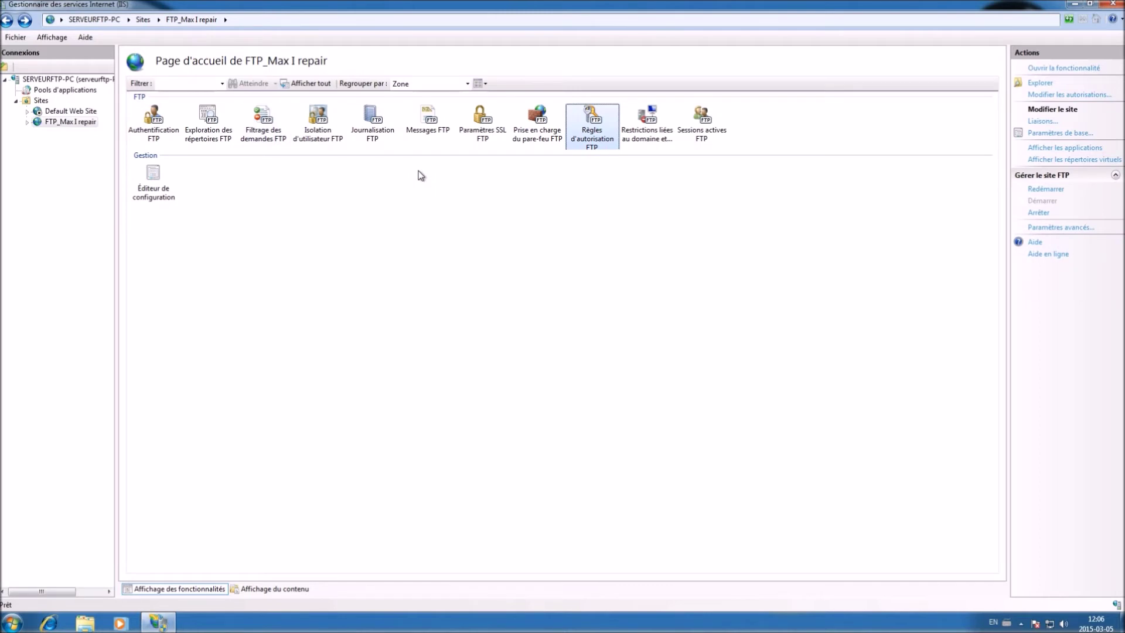
Set FTP welcome message 'Bienvenue sur le serveur FTP Max I repair' and exit message 'Merci a bientot', then apply
{"action": "left_click", "coordinate": [437, 127]}
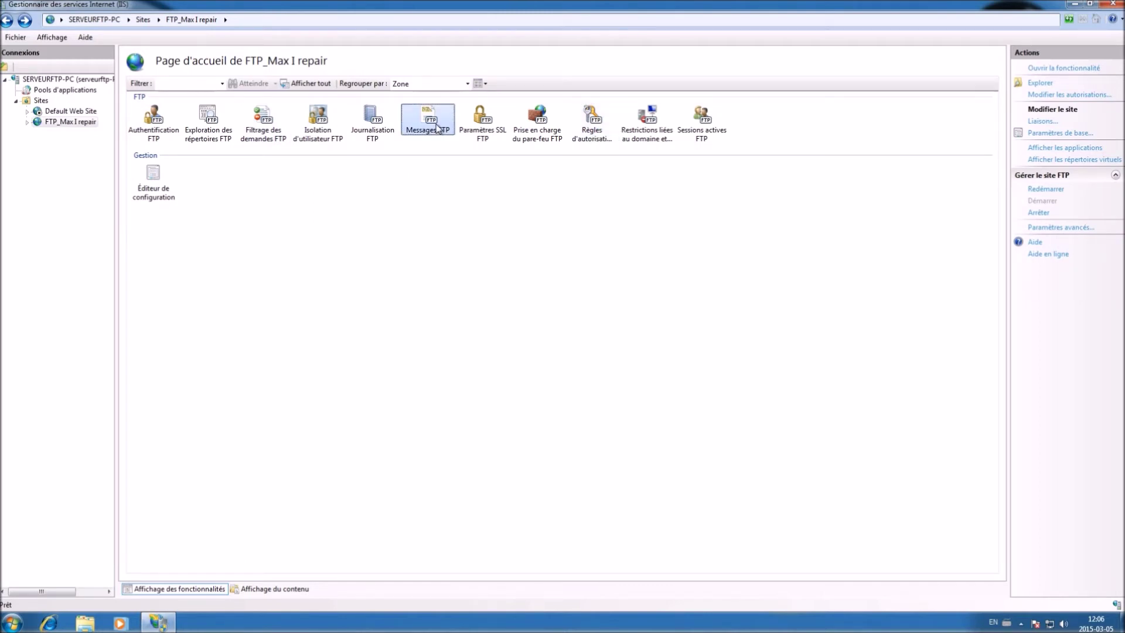
{"action": "double_click", "coordinate": [436, 127]}
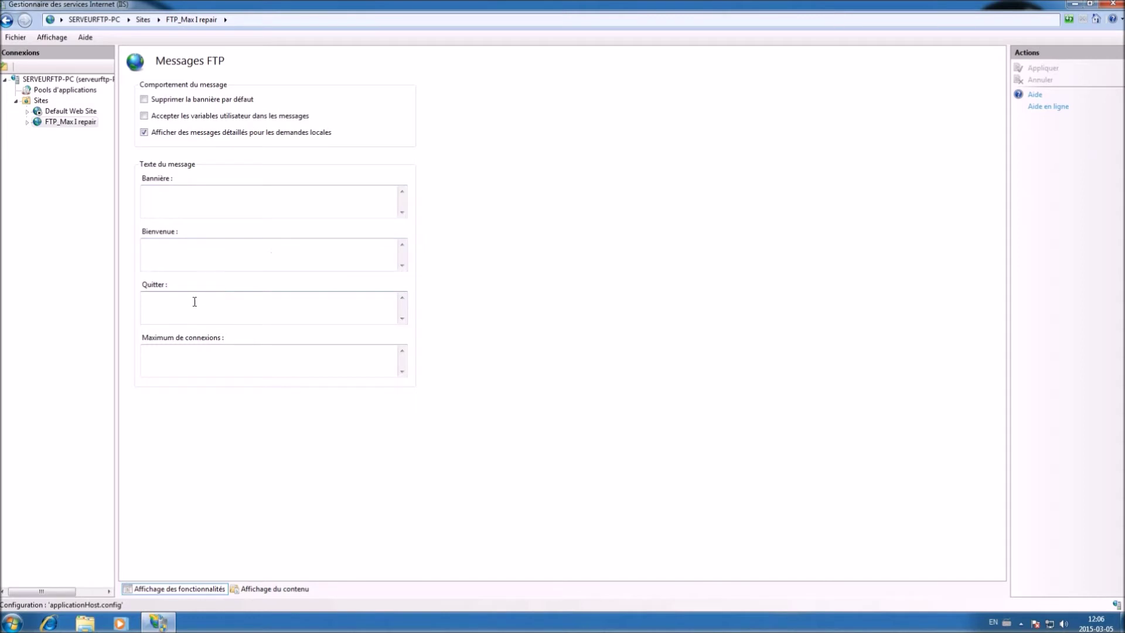
{"action": "left_click", "coordinate": [174, 196]}
{"action": "left_click", "coordinate": [188, 255]}
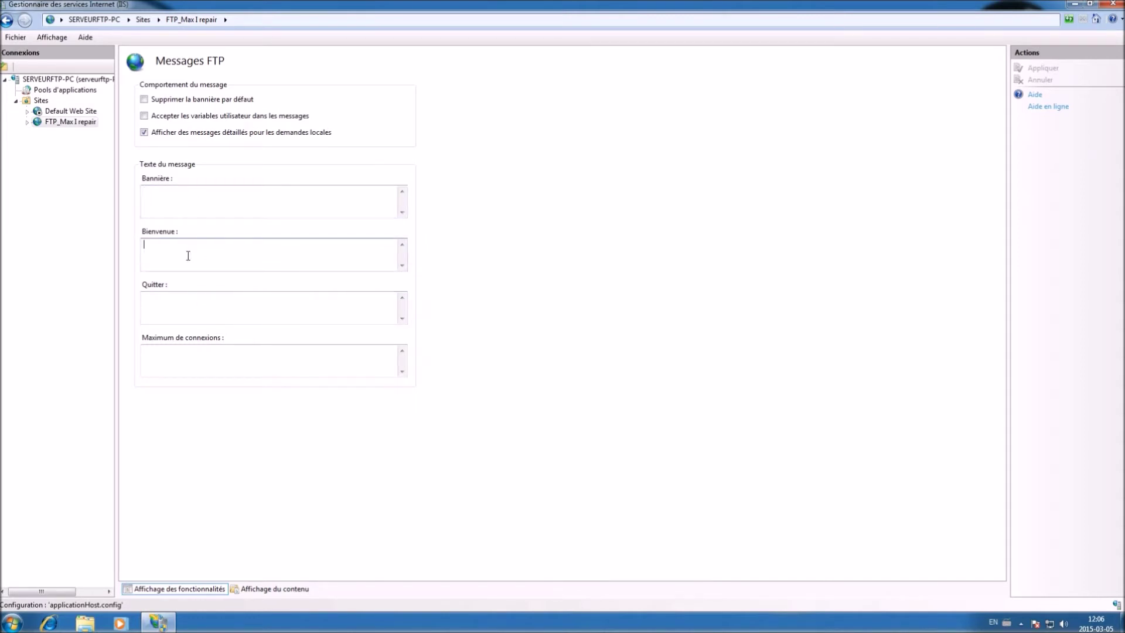
{"action": "type", "text": "Bienvenue sur le serveur FTP Max I repair"}
{"action": "key", "text": "Tab"}
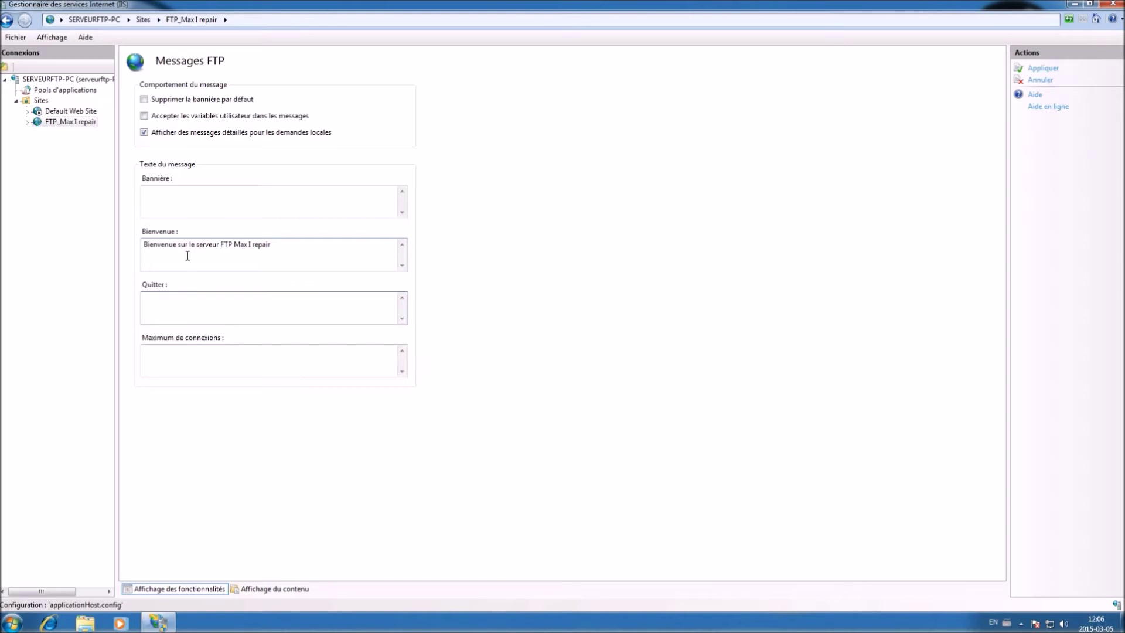
{"action": "type", "text": "Merci a bientot"}
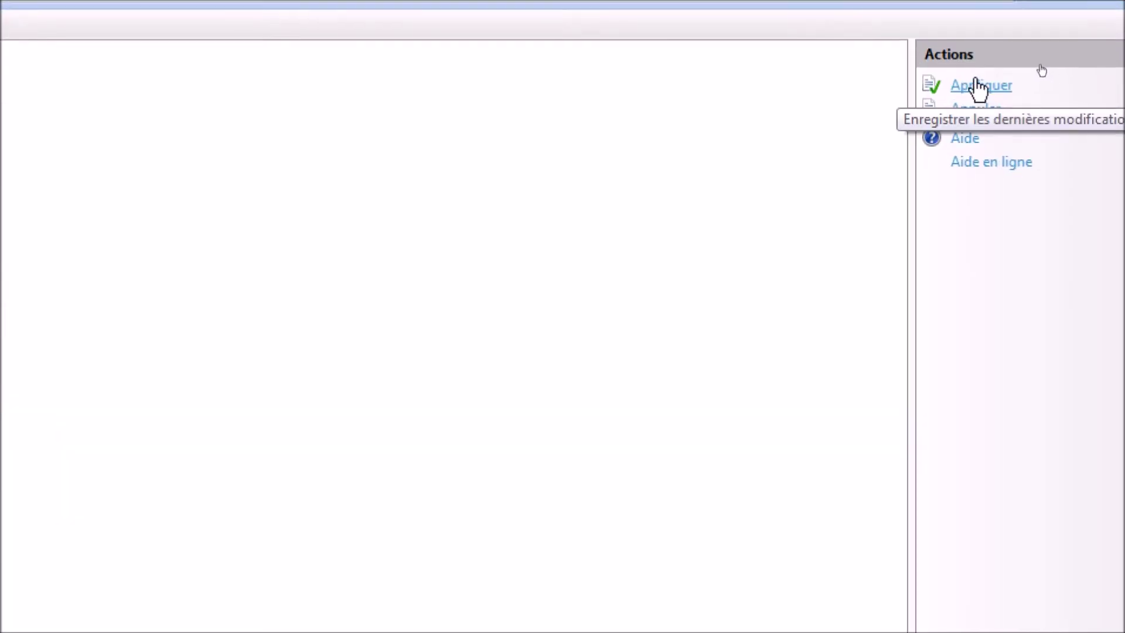
{"action": "left_click", "coordinate": [1045, 69]}
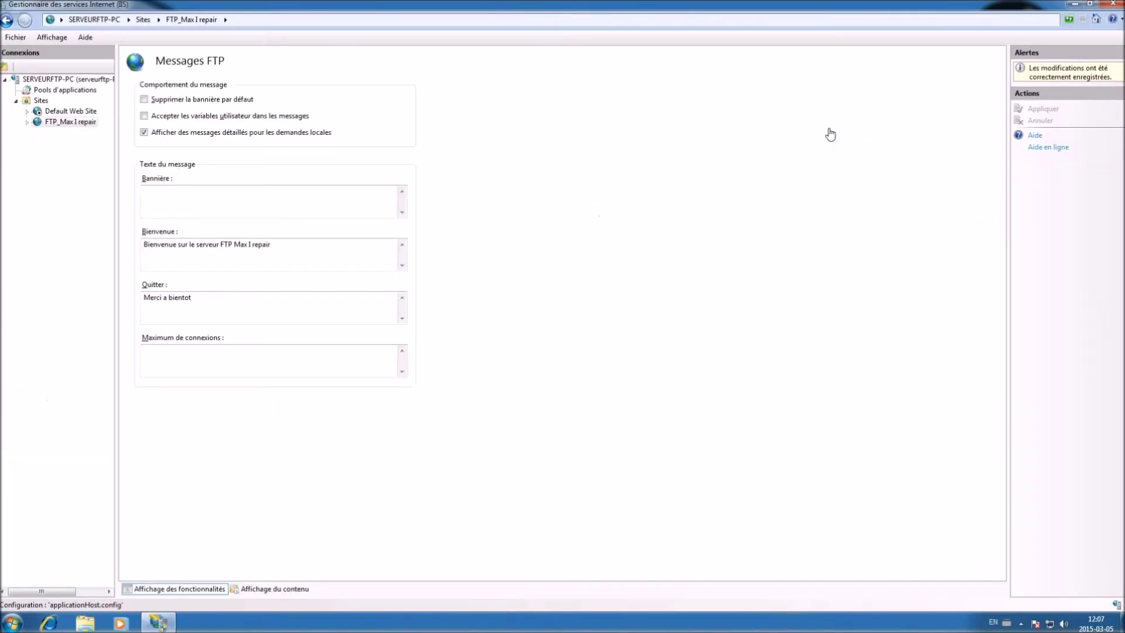
Return to the site home page and close IIS Manager
{"action": "left_click", "coordinate": [7, 20]}
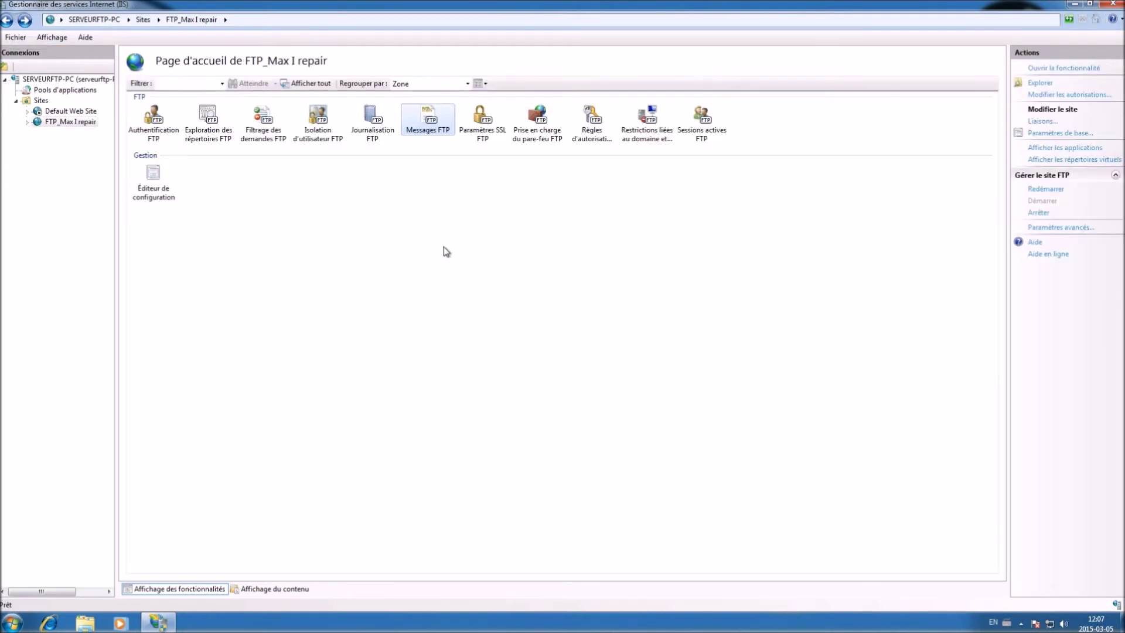
{"action": "left_click", "coordinate": [395, 205]}
{"action": "mouse_move", "coordinate": [1119, 3]}
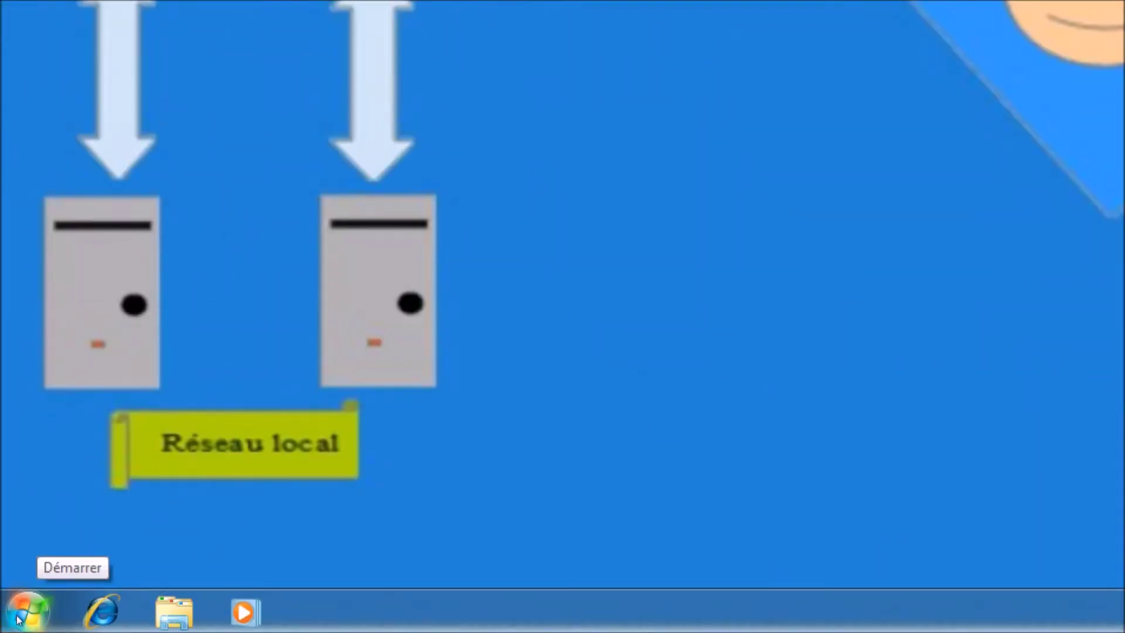
Open cmd and run ftp 192.168.223.208 to reach the server's username prompt
{"action": "left_click", "coordinate": [19, 619]}
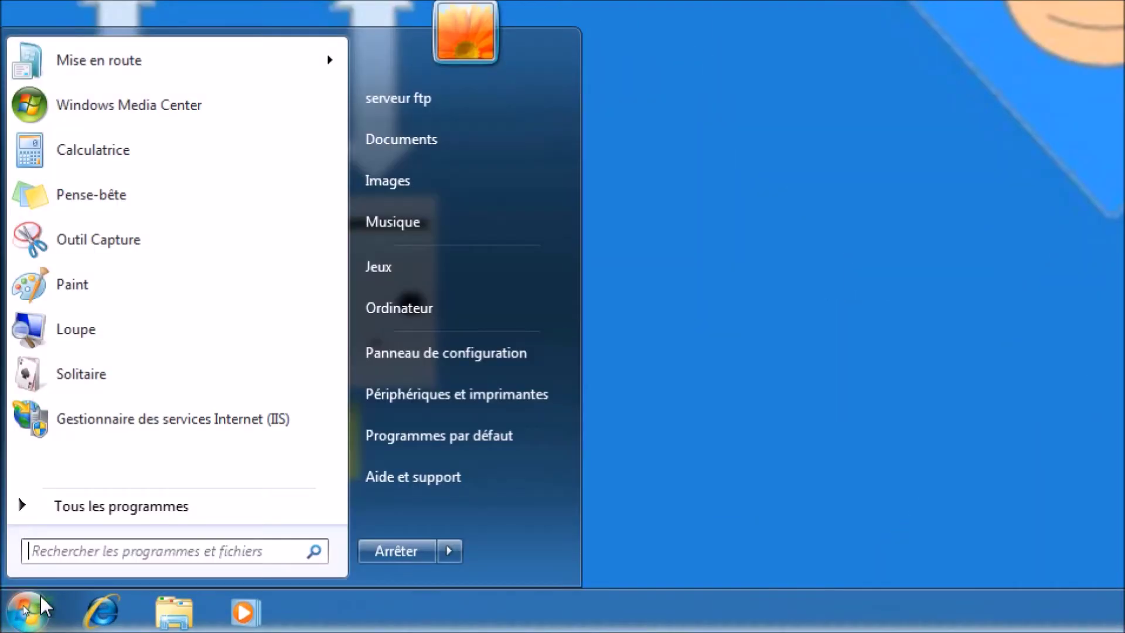
{"action": "left_click", "coordinate": [65, 549]}
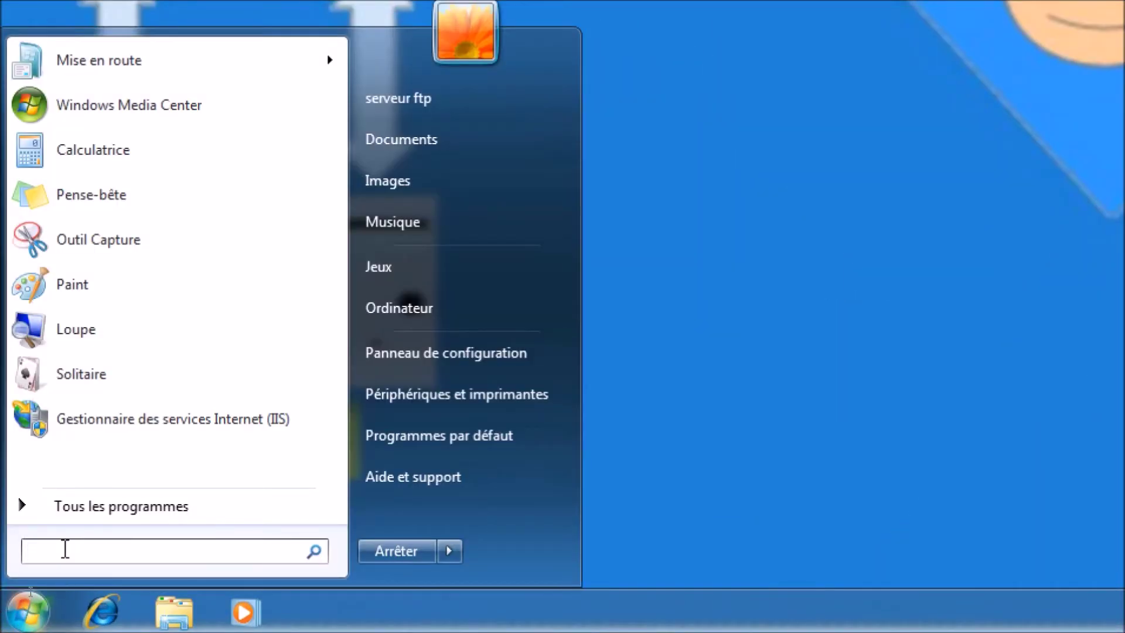
{"action": "type", "text": "cmd"}
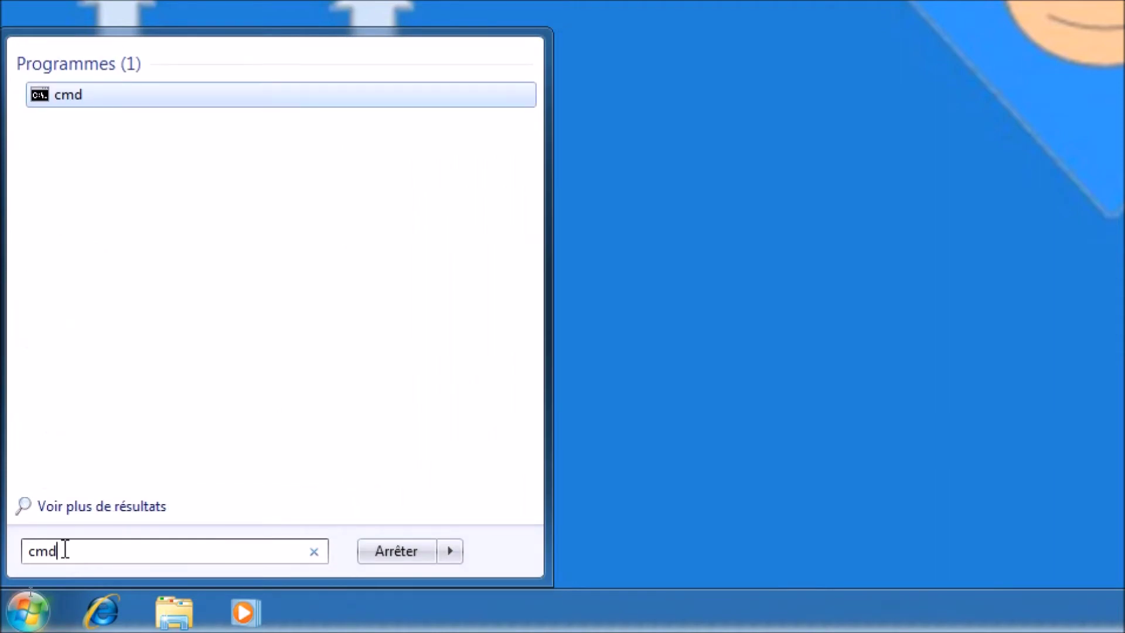
{"action": "key", "text": "Return"}
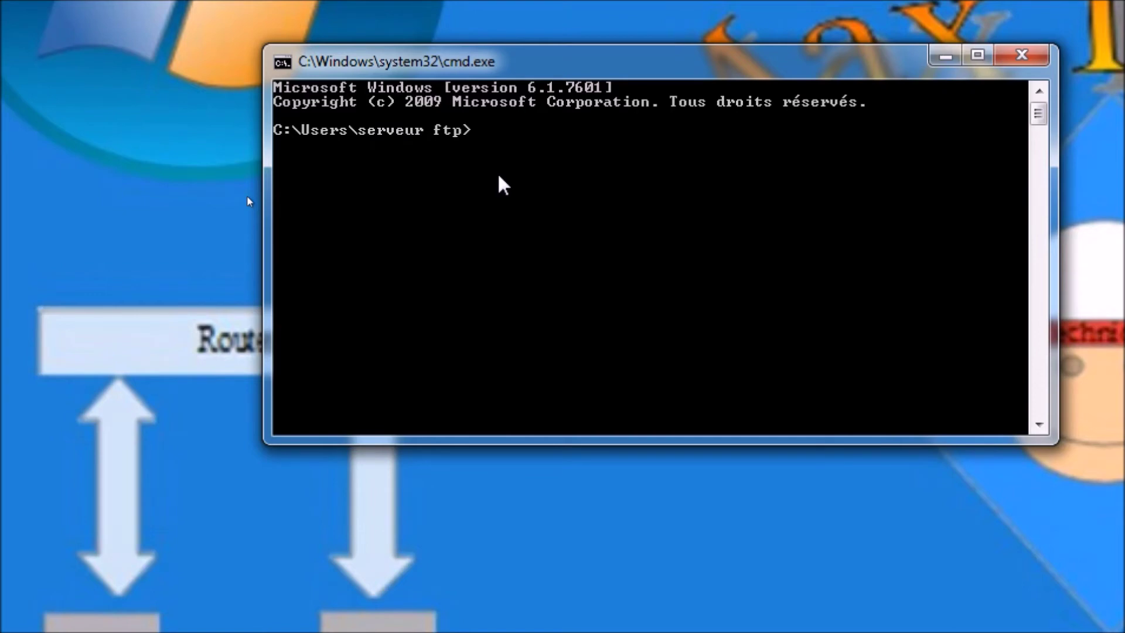
{"action": "type", "text": "ftp 192.168.2"}
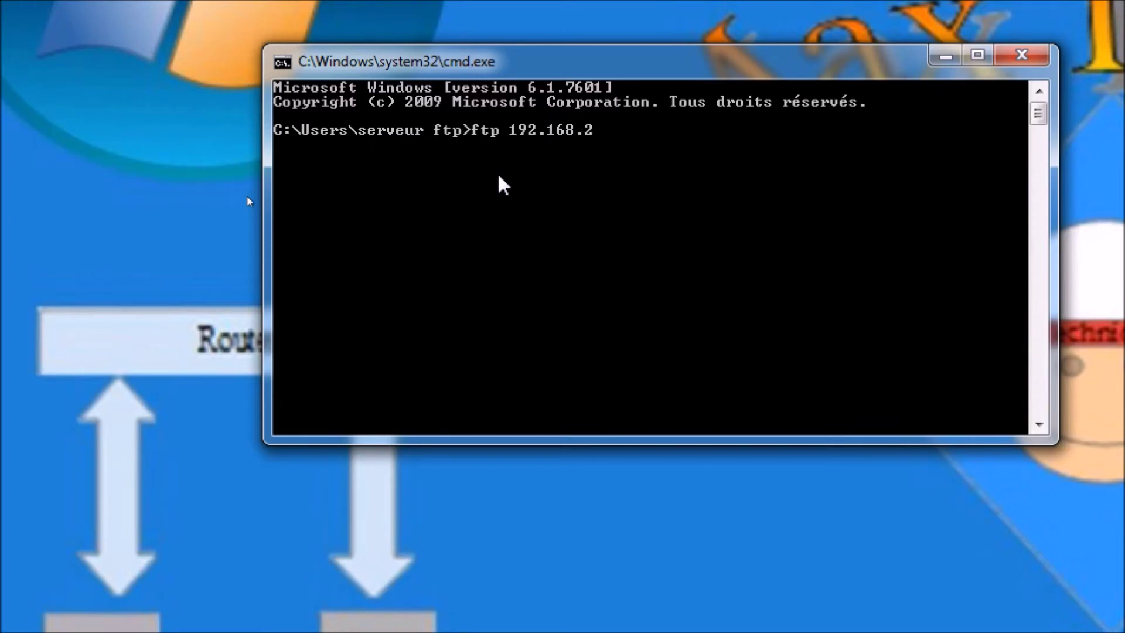
{"action": "type", "text": "23.208"}
{"action": "key", "text": "Return"}
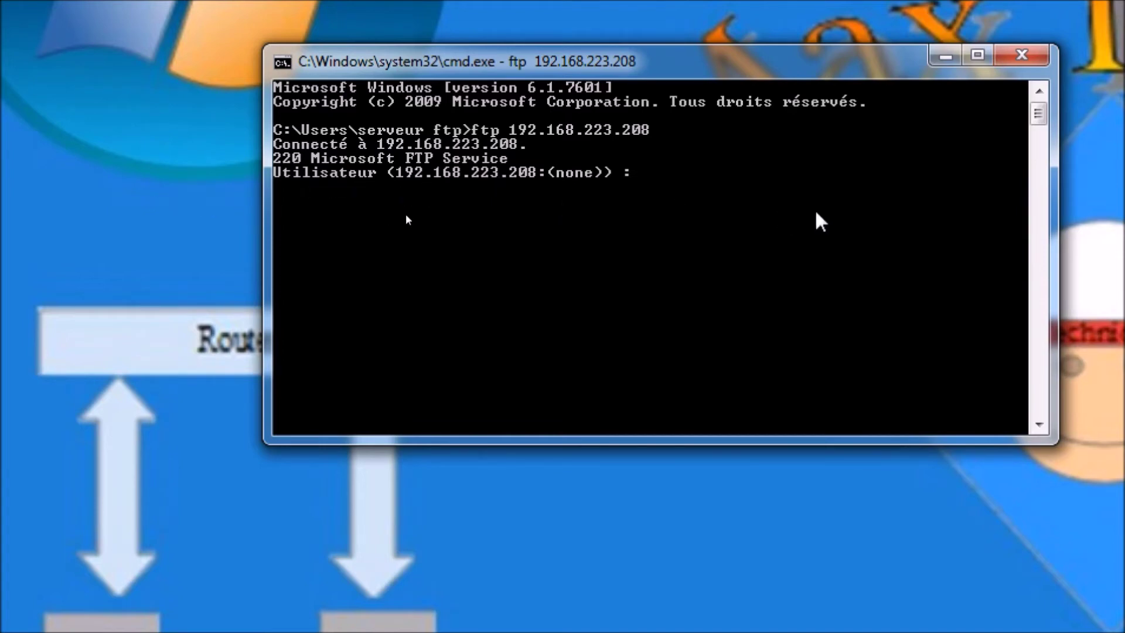
Log in to the FTP server with the FTP user name and password, then list its files with dir
{"action": "type", "text": "serveur ftp"}
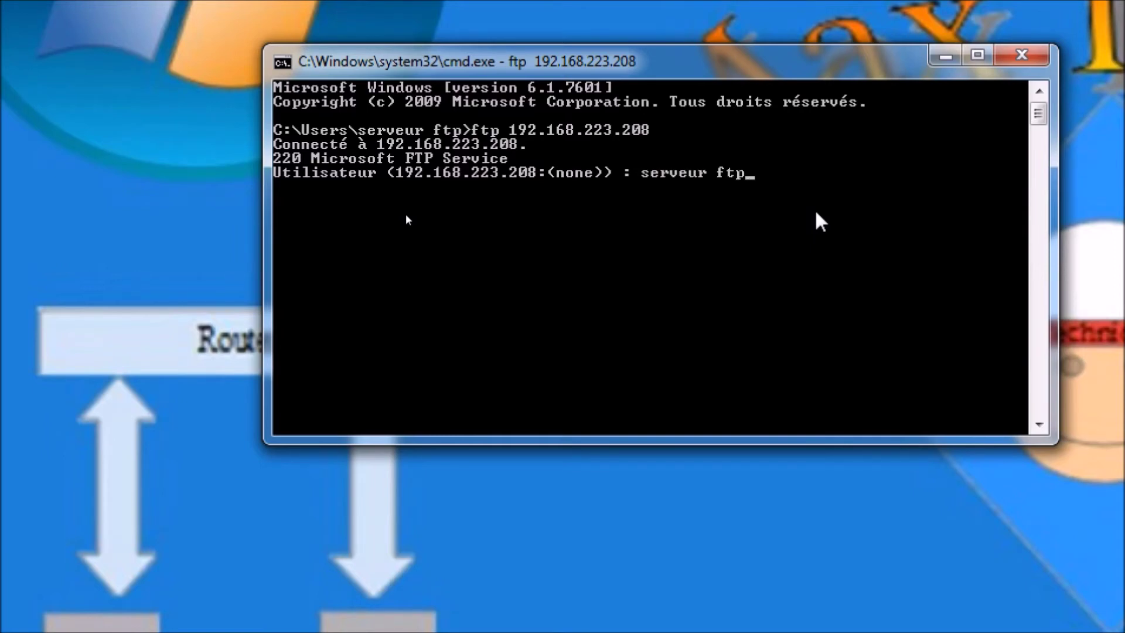
{"action": "key", "text": "Return"}
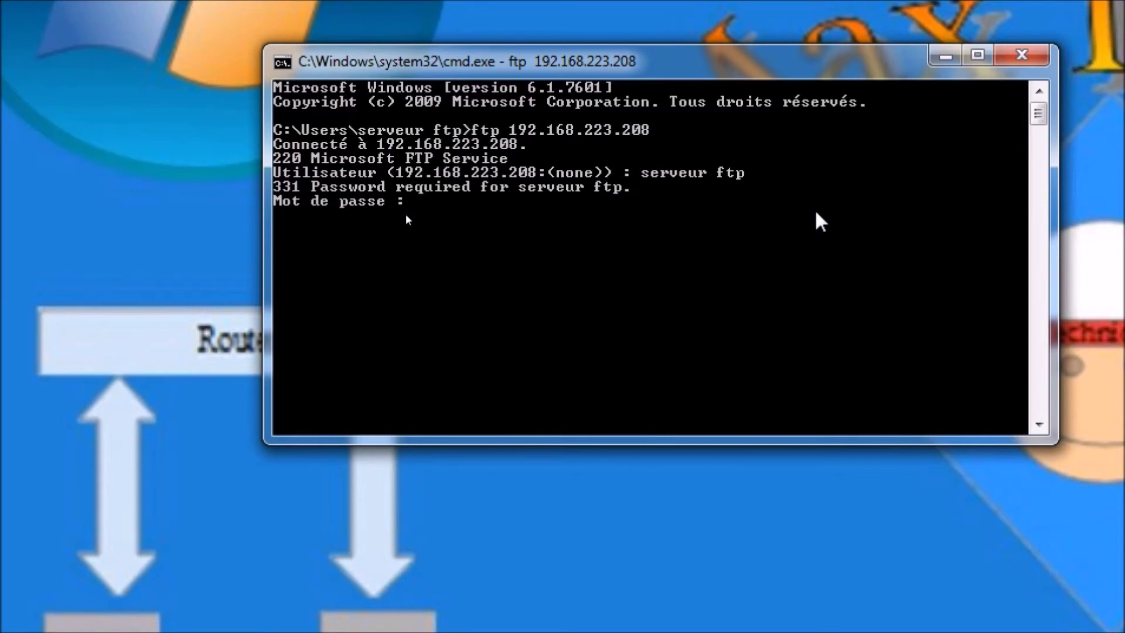
{"action": "key", "text": "Return"}
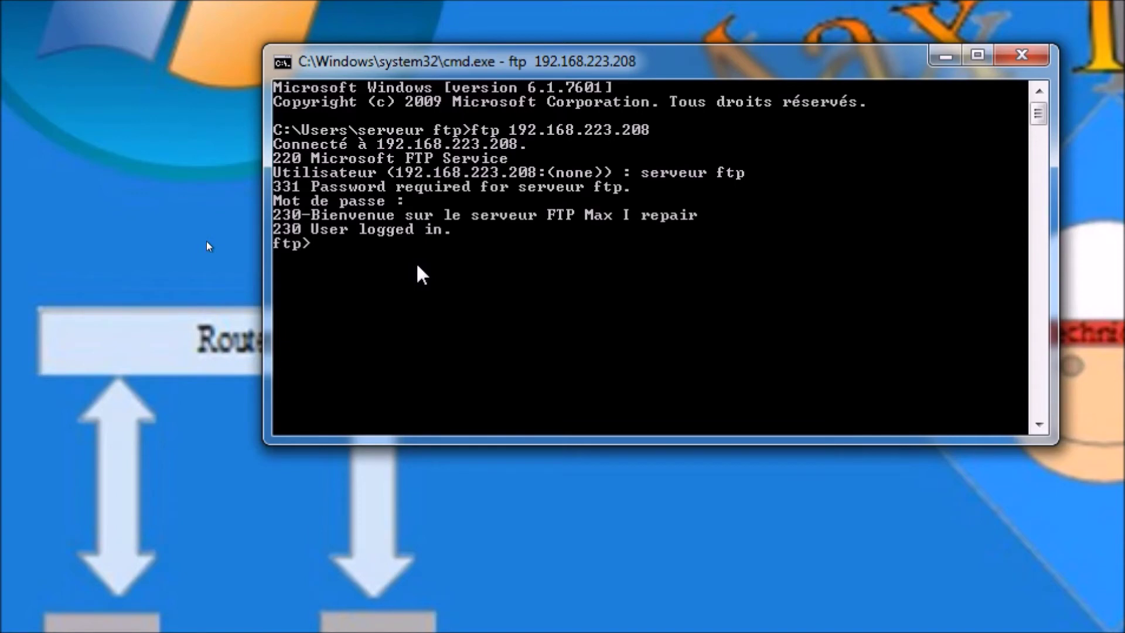
{"action": "type", "text": "dir"}
{"action": "key", "text": "Return"}
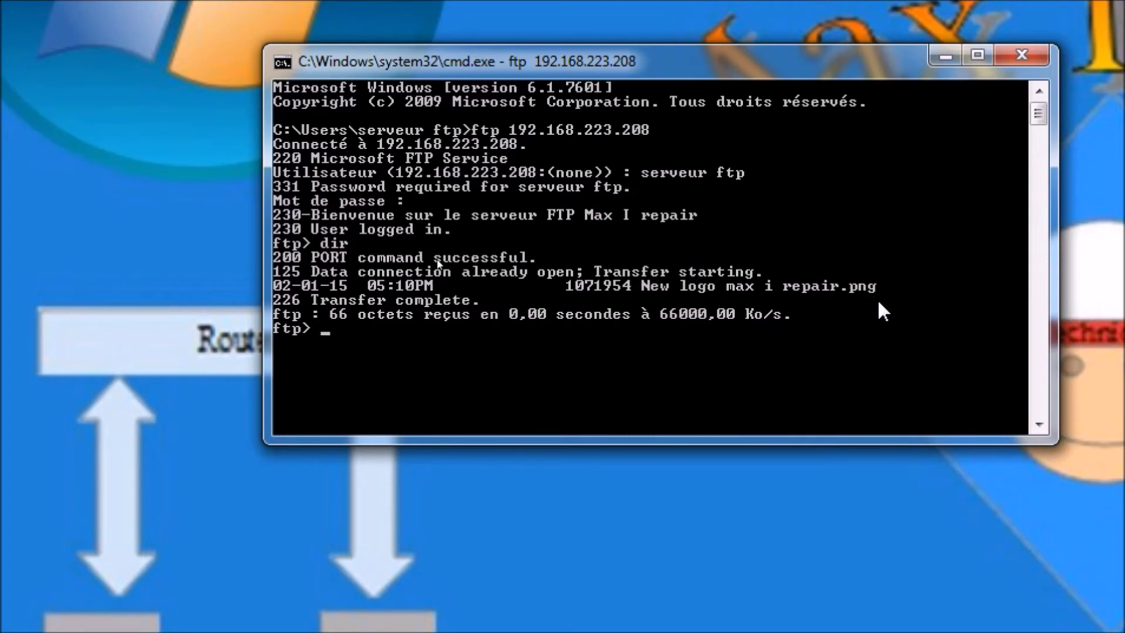
End the FTP session with quit after exit fails, and close the Command Prompt
{"action": "type", "text": "exit"}
{"action": "key", "text": "Return"}
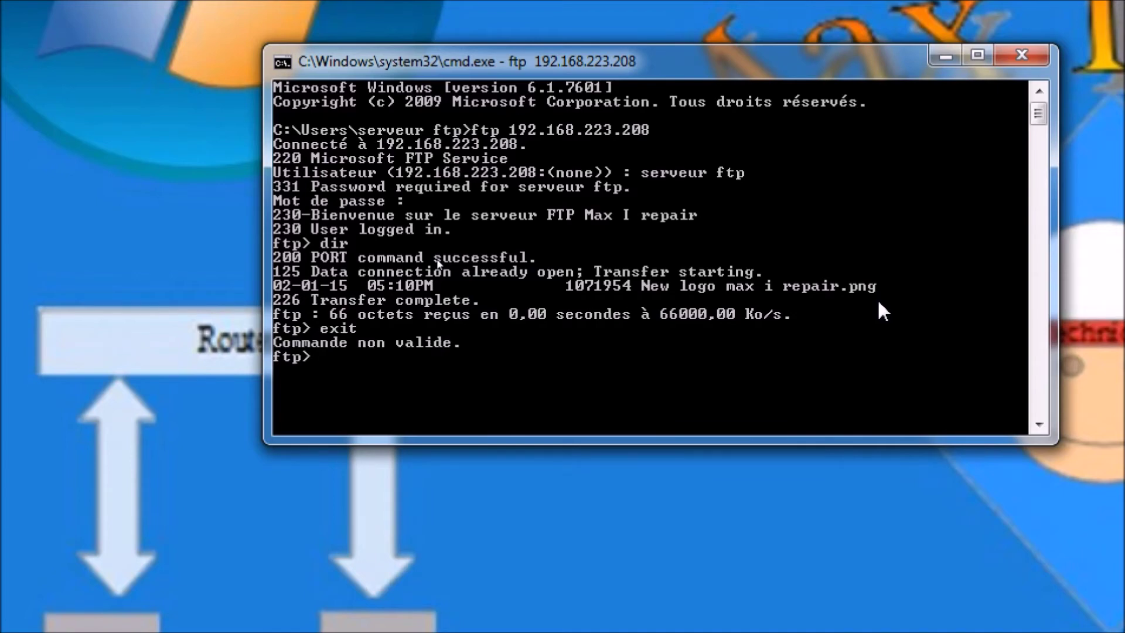
{"action": "type", "text": "quit"}
{"action": "key", "text": "Return"}
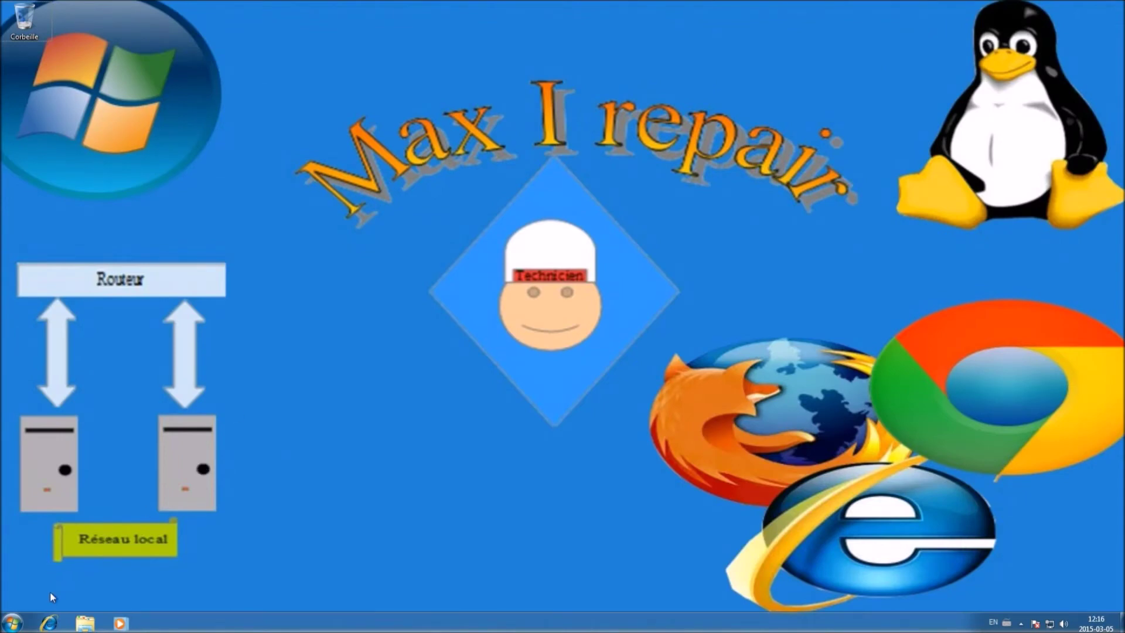
{"action": "left_click", "coordinate": [12, 623]}
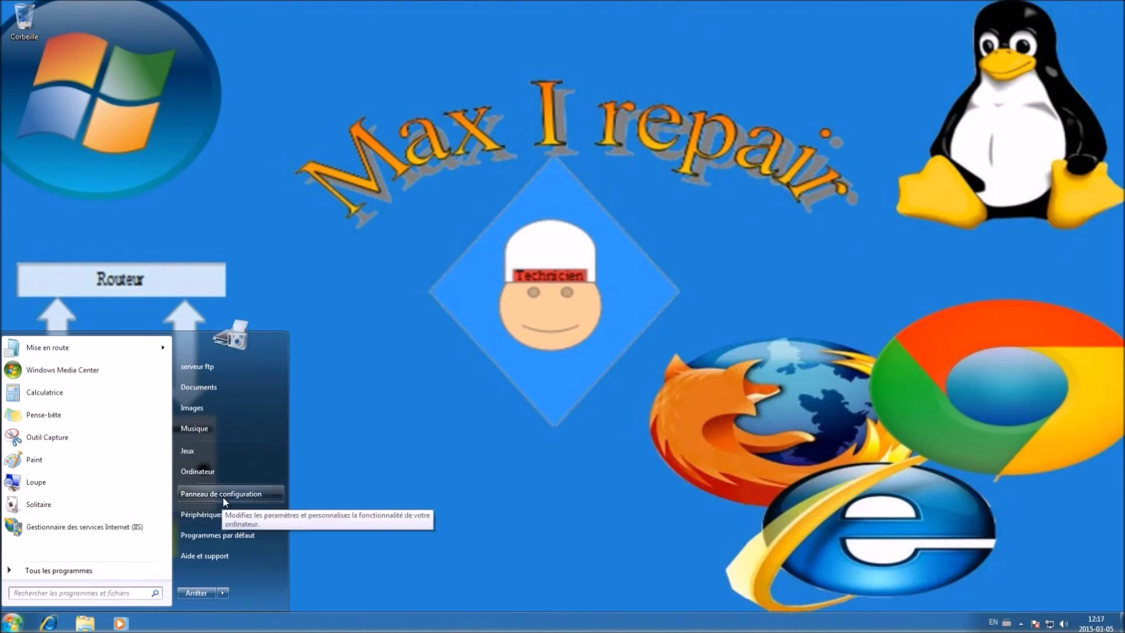
Go to Control Panel > Système et sécurité > Pare-feu Windows and its allowed-programs list
{"action": "left_click", "coordinate": [223, 495]}
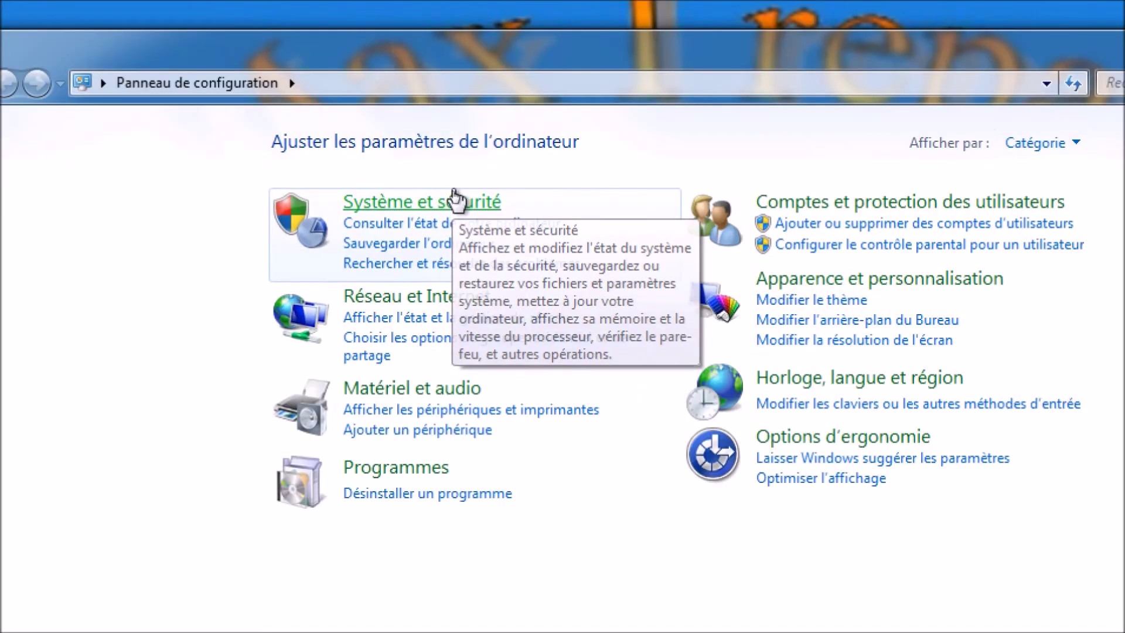
{"action": "left_click", "coordinate": [453, 199]}
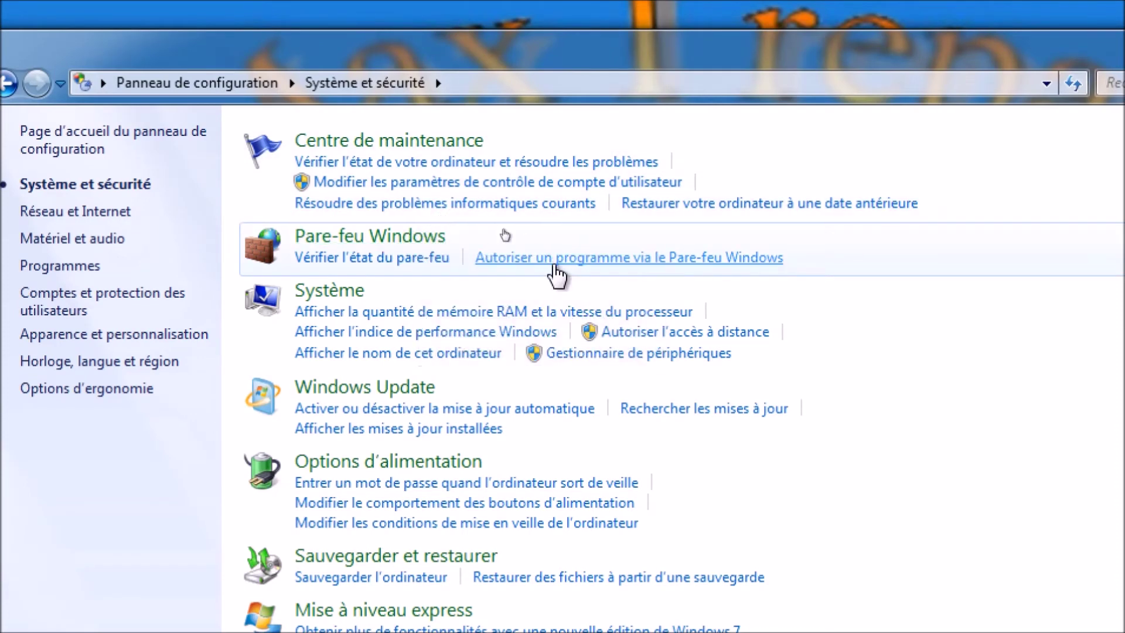
{"action": "left_click", "coordinate": [374, 237]}
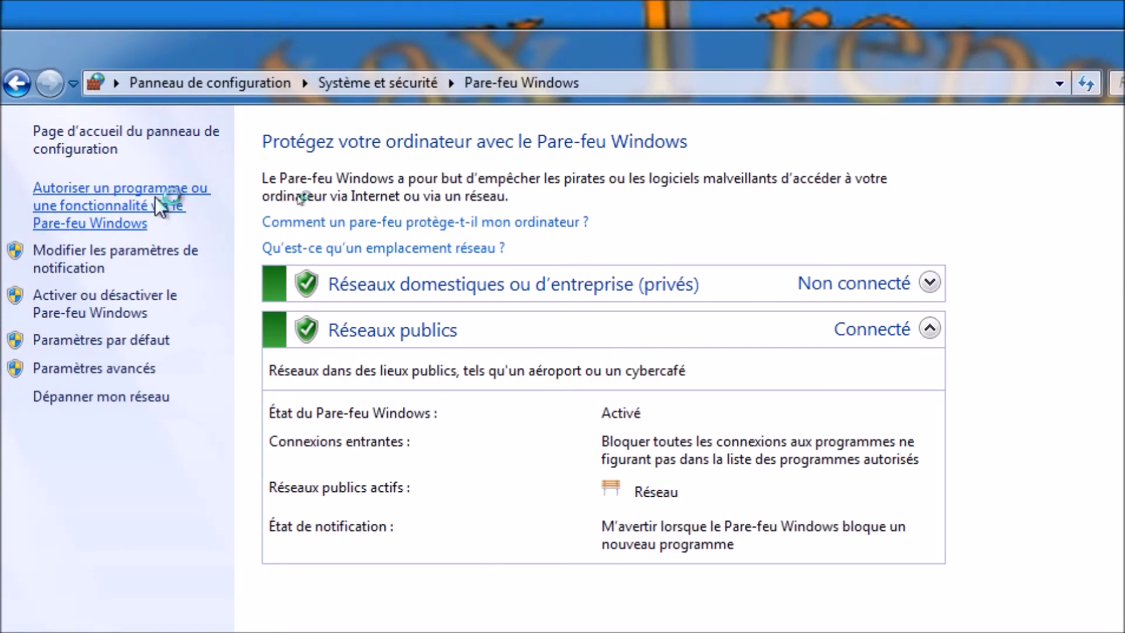
{"action": "left_click", "coordinate": [157, 206]}
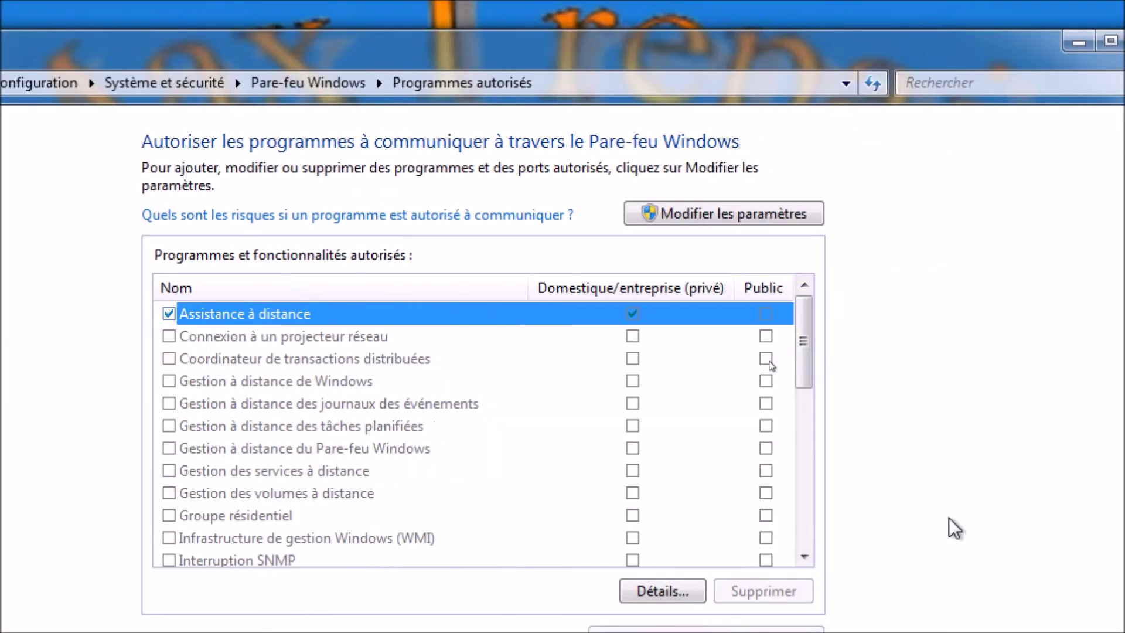
Unlock the firewall's allowed-programs list and check Serveur FTP to allow it
{"action": "left_click", "coordinate": [1018, 556]}
{"action": "left_click", "coordinate": [804, 544]}
{"action": "left_click", "coordinate": [803, 544]}
{"action": "left_click", "coordinate": [804, 543]}
{"action": "left_click", "coordinate": [803, 544]}
{"action": "left_click", "coordinate": [803, 544]}
{"action": "left_click", "coordinate": [803, 544]}
{"action": "left_click", "coordinate": [803, 543]}
{"action": "left_click", "coordinate": [803, 543]}
{"action": "left_click", "coordinate": [803, 544]}
{"action": "left_click", "coordinate": [803, 544]}
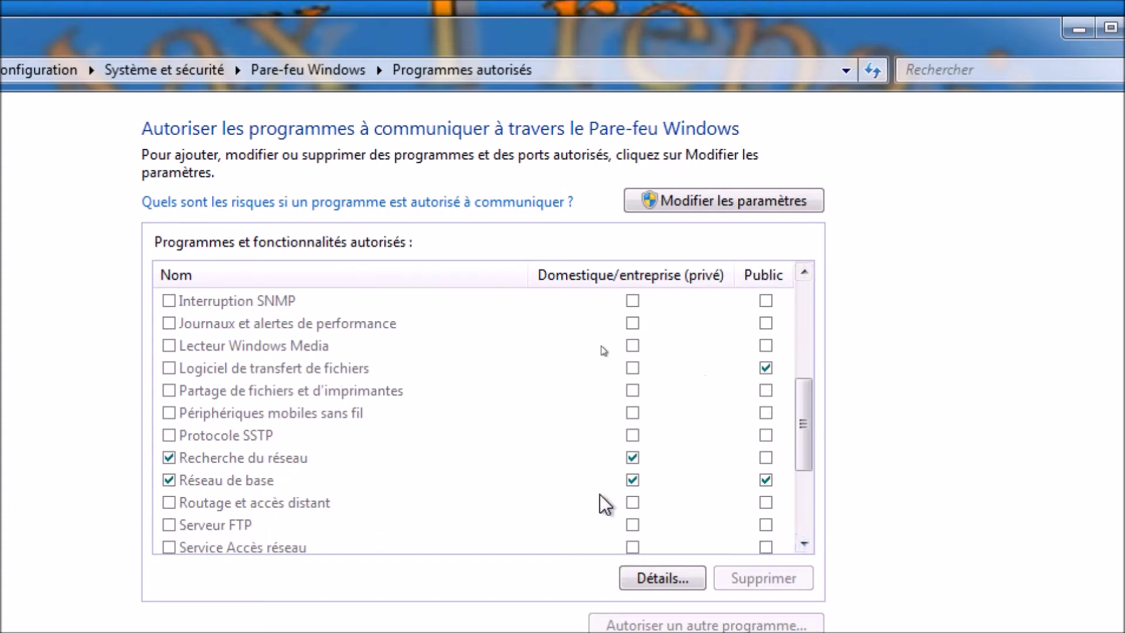
{"action": "left_click", "coordinate": [382, 520]}
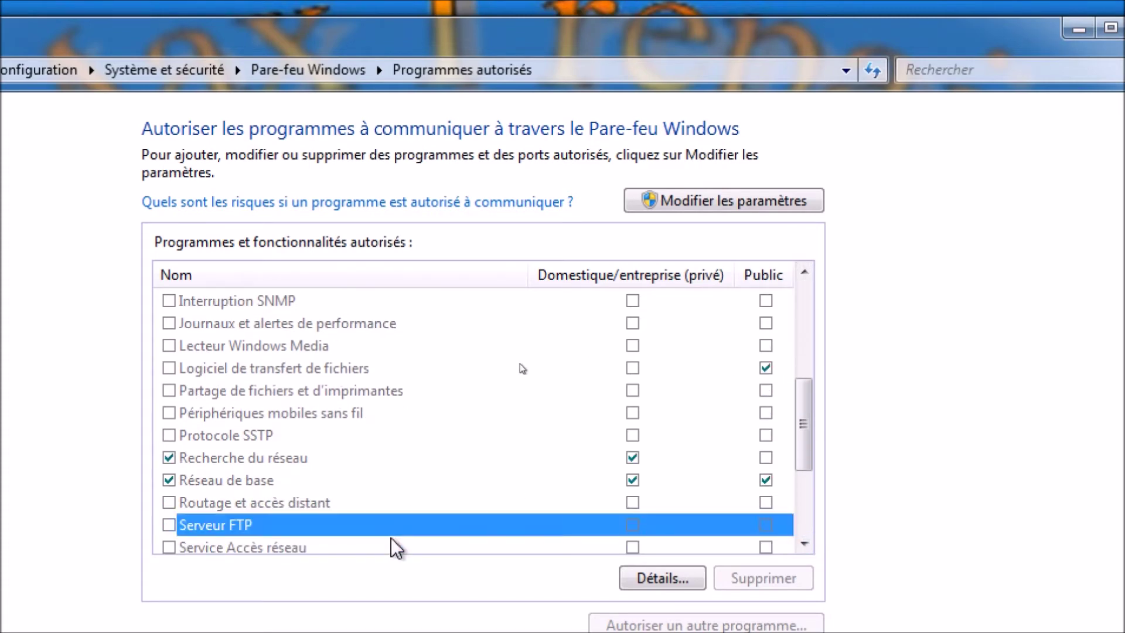
{"action": "double_click", "coordinate": [167, 522]}
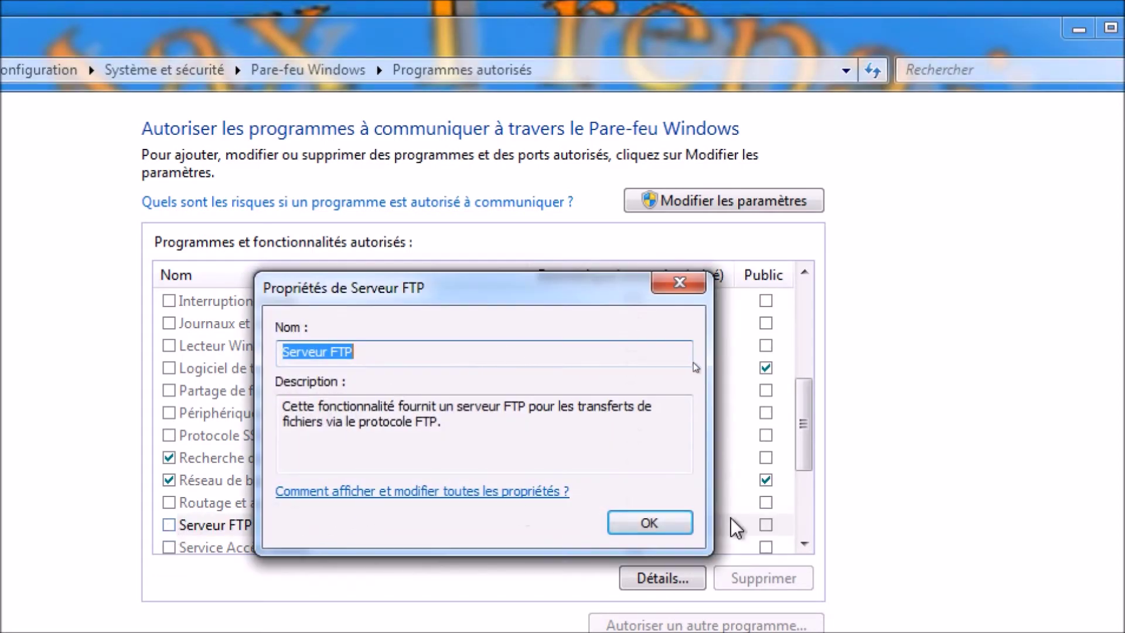
{"action": "left_click", "coordinate": [668, 527]}
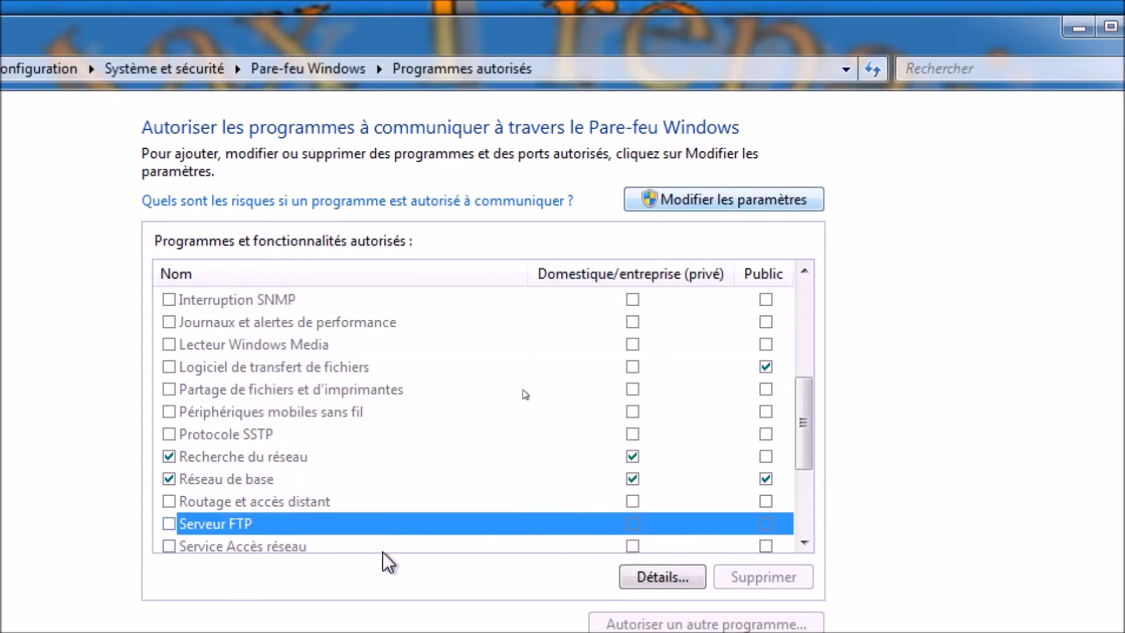
{"action": "left_click", "coordinate": [677, 192]}
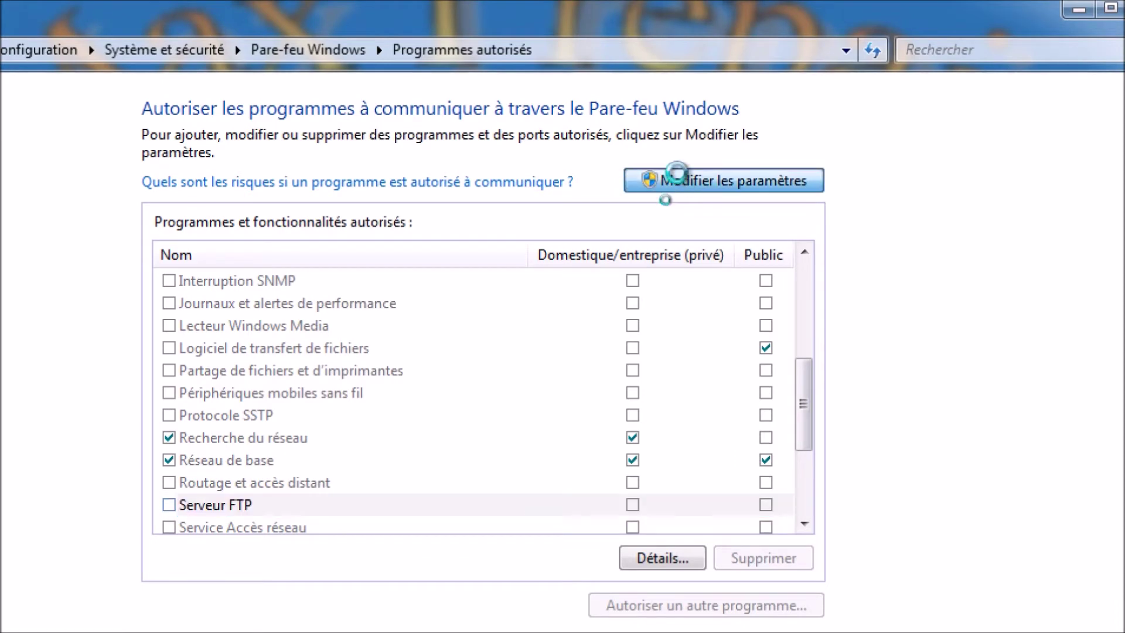
{"action": "left_click", "coordinate": [169, 505]}
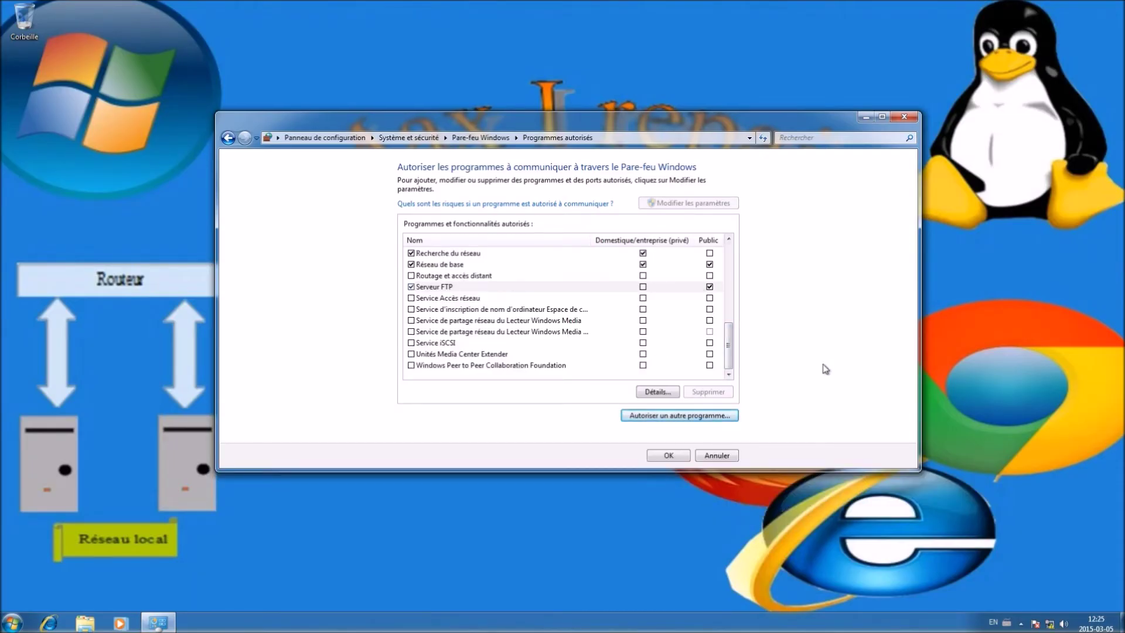
Add svchost.exe as another allowed program and save the firewall exceptions with OK
{"action": "left_click", "coordinate": [686, 417]}
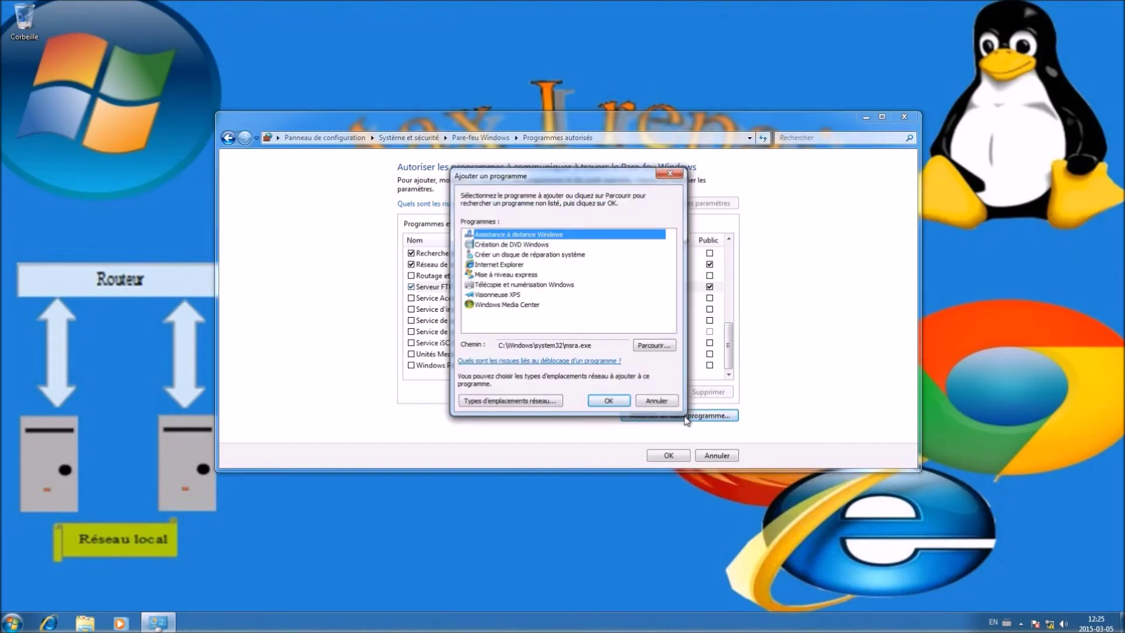
{"action": "left_click", "coordinate": [651, 349]}
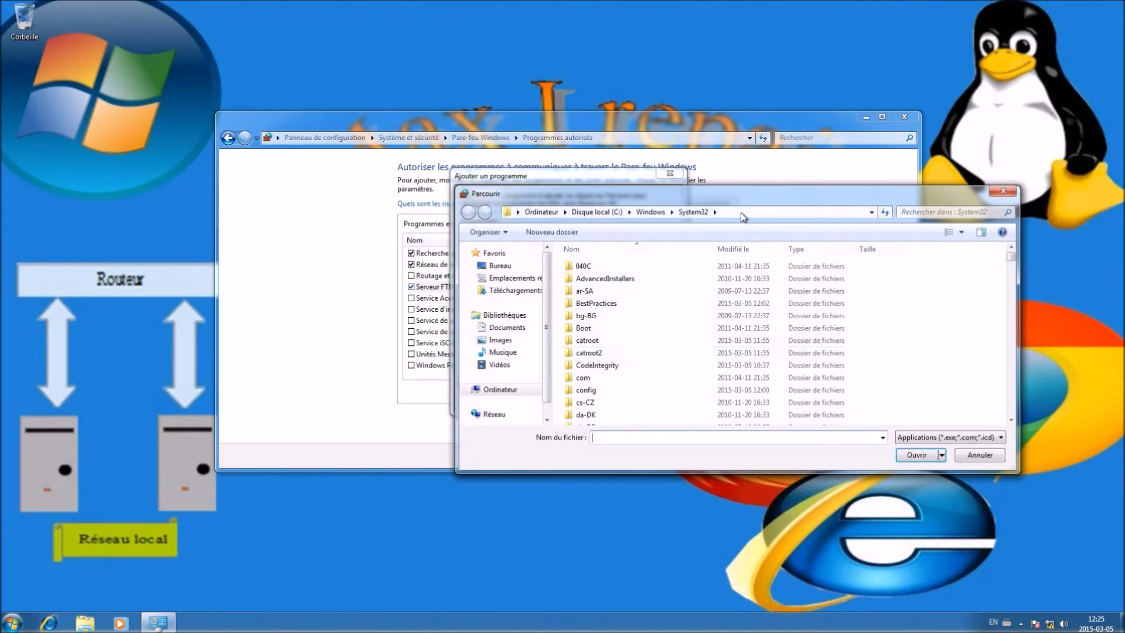
{"action": "left_click", "coordinate": [740, 212]}
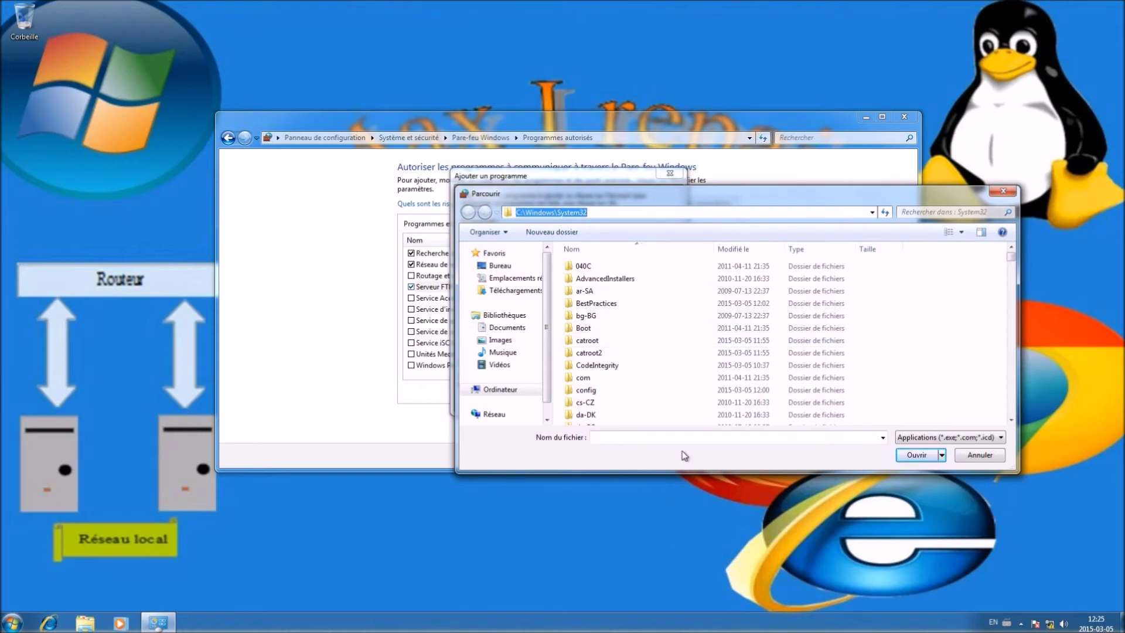
{"action": "left_click", "coordinate": [668, 438]}
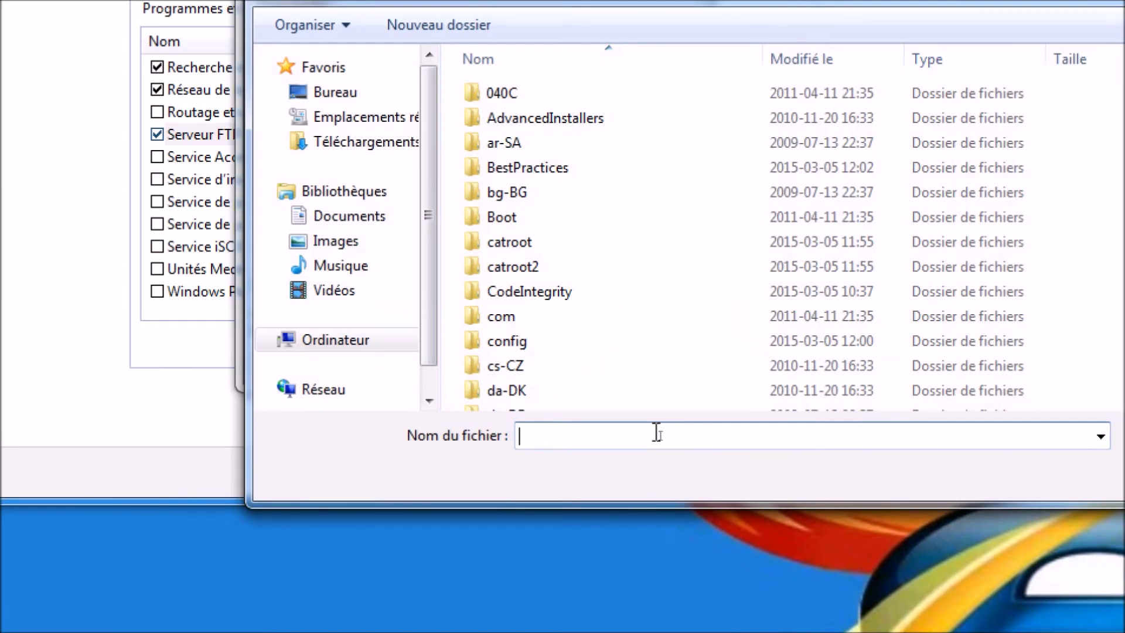
{"action": "type", "text": "sv"}
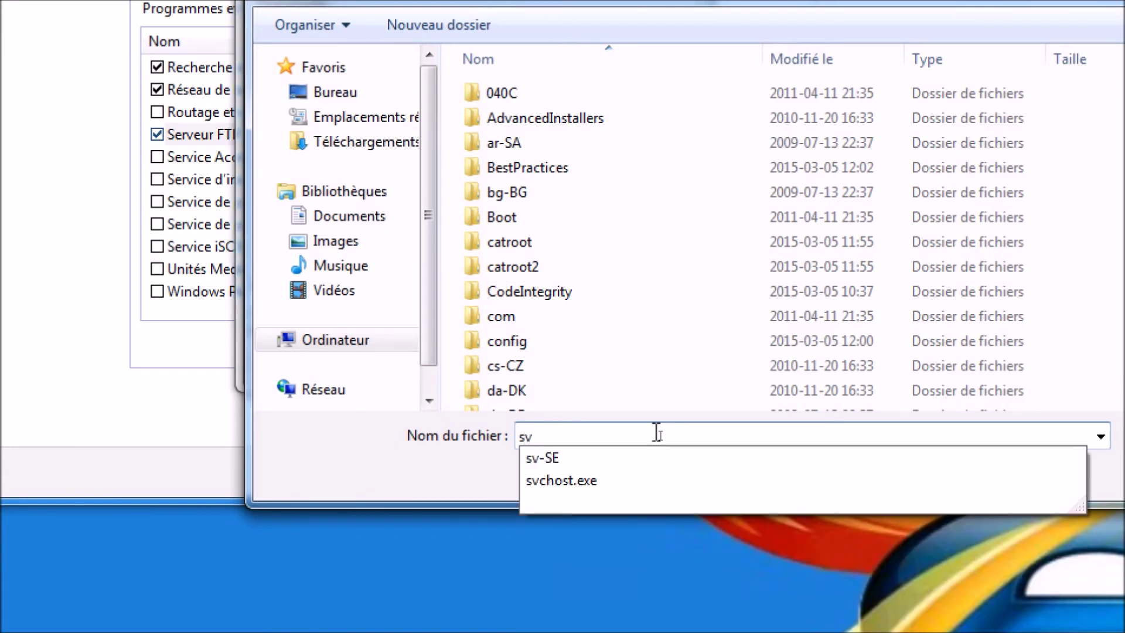
{"action": "left_click", "coordinate": [603, 482]}
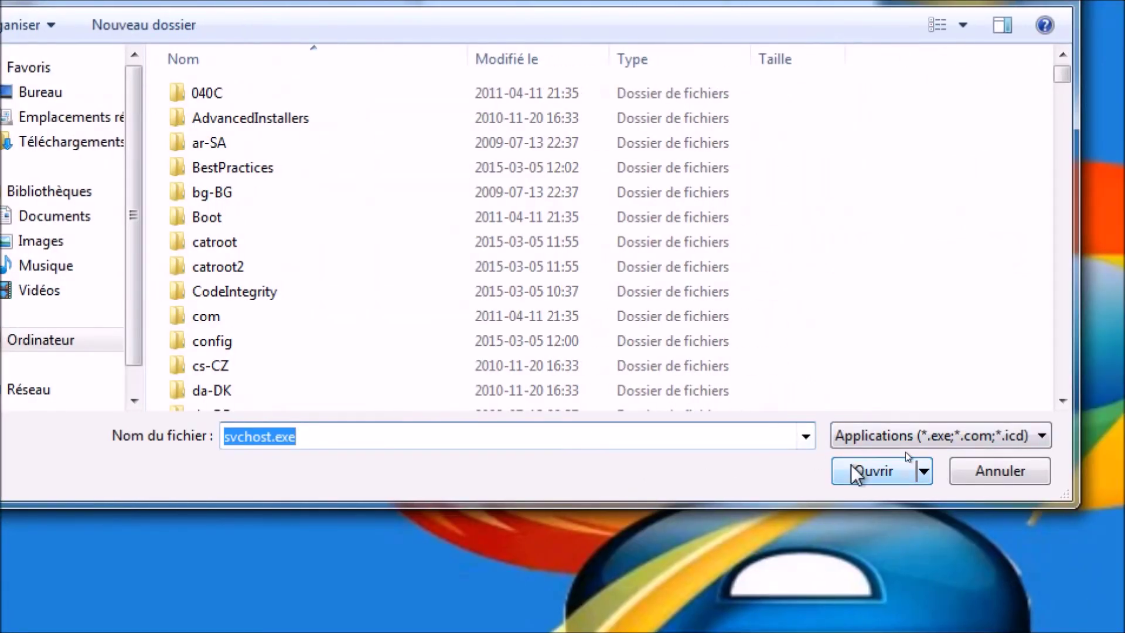
{"action": "left_click", "coordinate": [850, 464]}
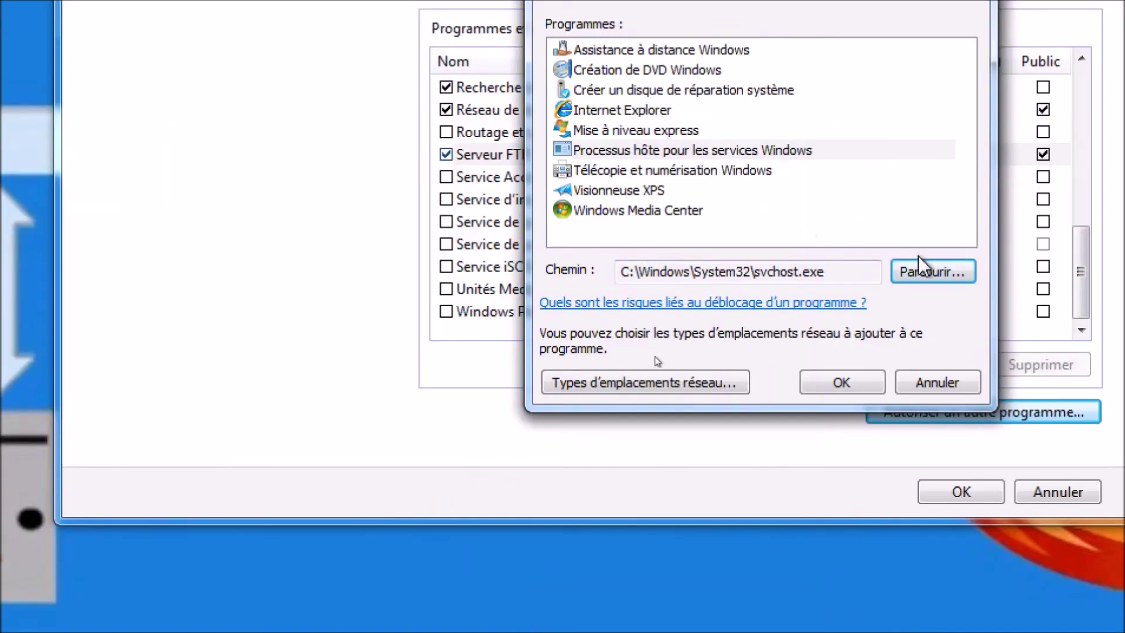
{"action": "left_click", "coordinate": [855, 381]}
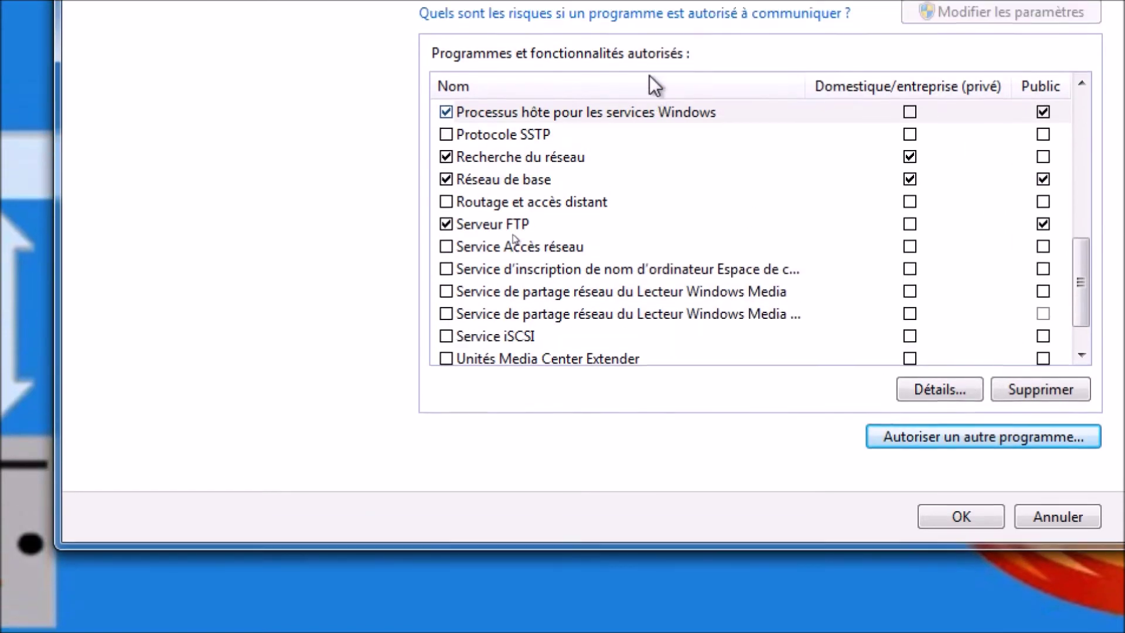
{"action": "left_click", "coordinate": [671, 90]}
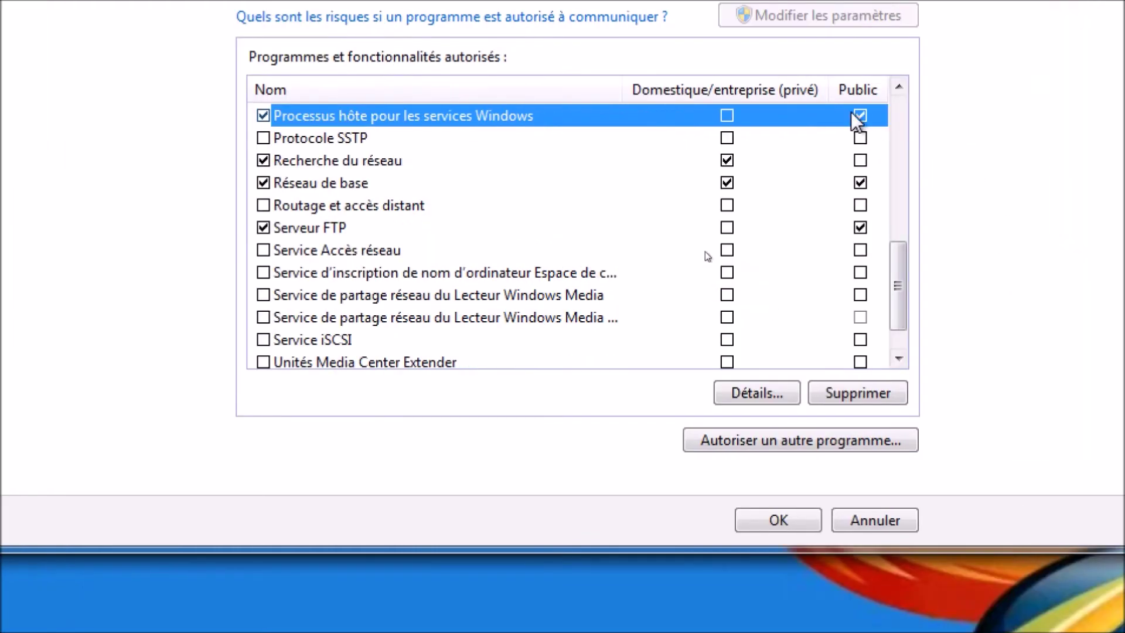
{"action": "left_click", "coordinate": [782, 523]}
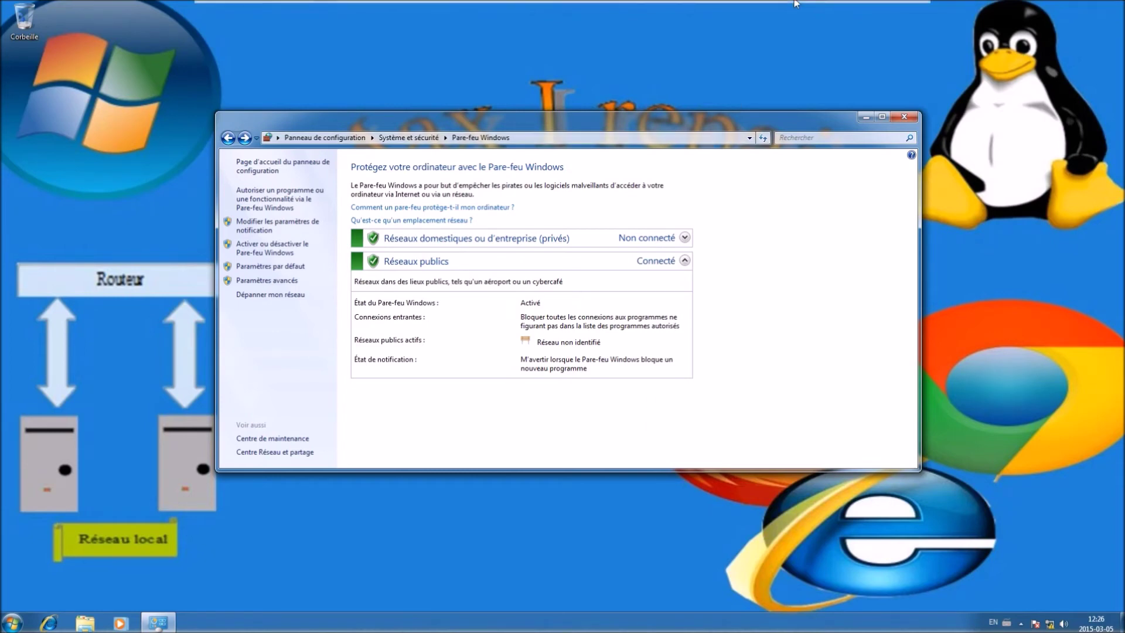
{"action": "mouse_move", "coordinate": [796, 19]}
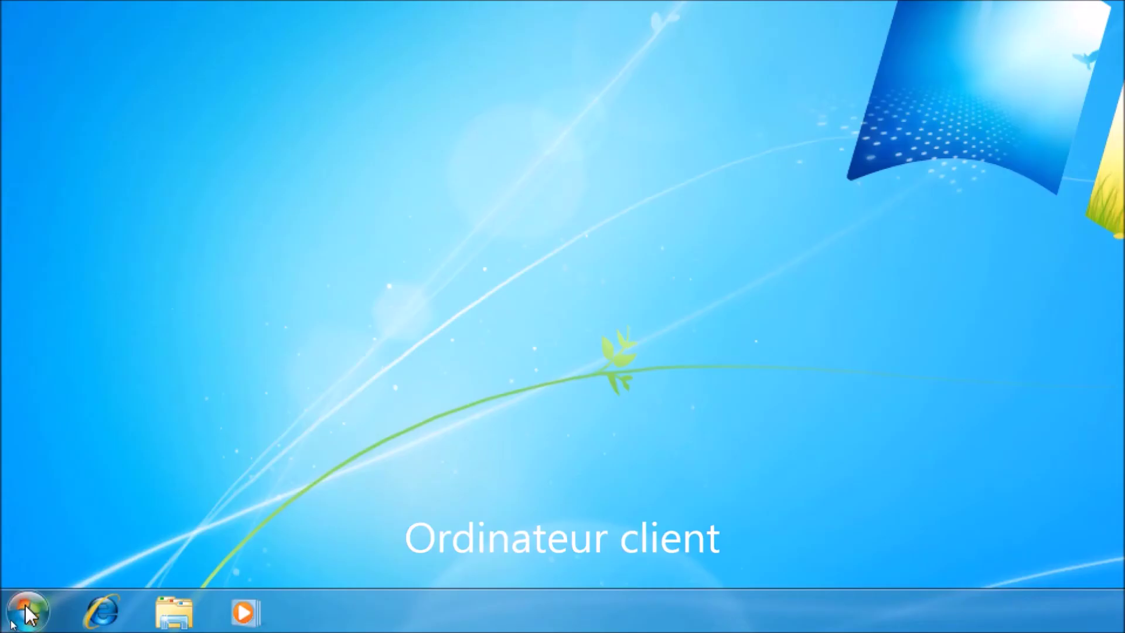
{"action": "left_click", "coordinate": [14, 621]}
Launch cmd, run ftp 192.168.223.208, and log in with the FTP user name and password
{"action": "left_click", "coordinate": [62, 555]}
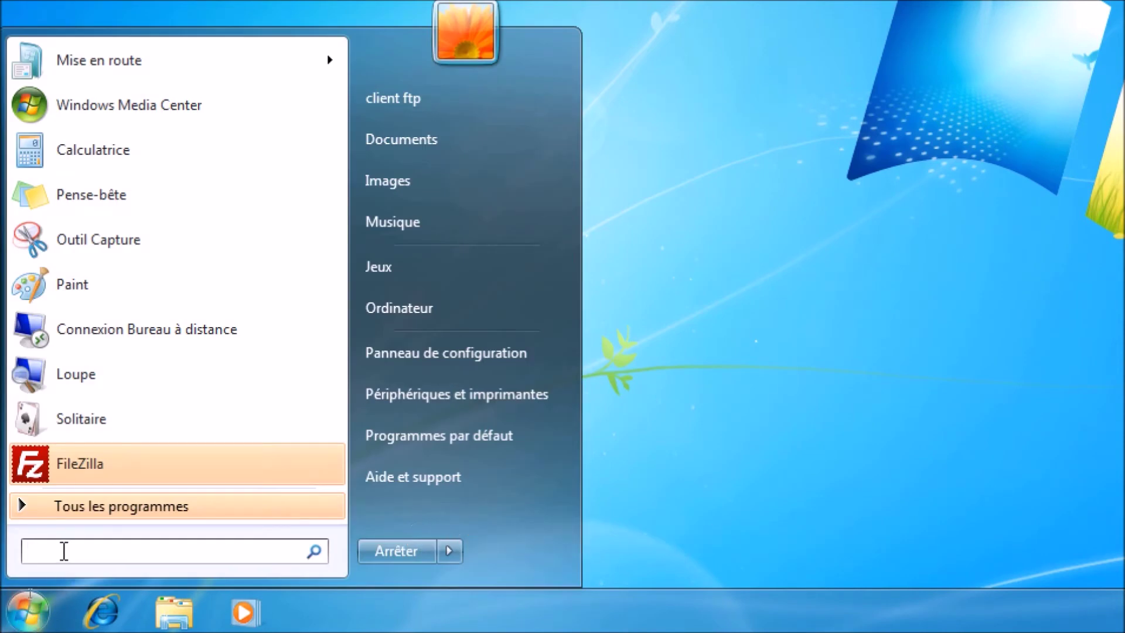
{"action": "type", "text": "cmd"}
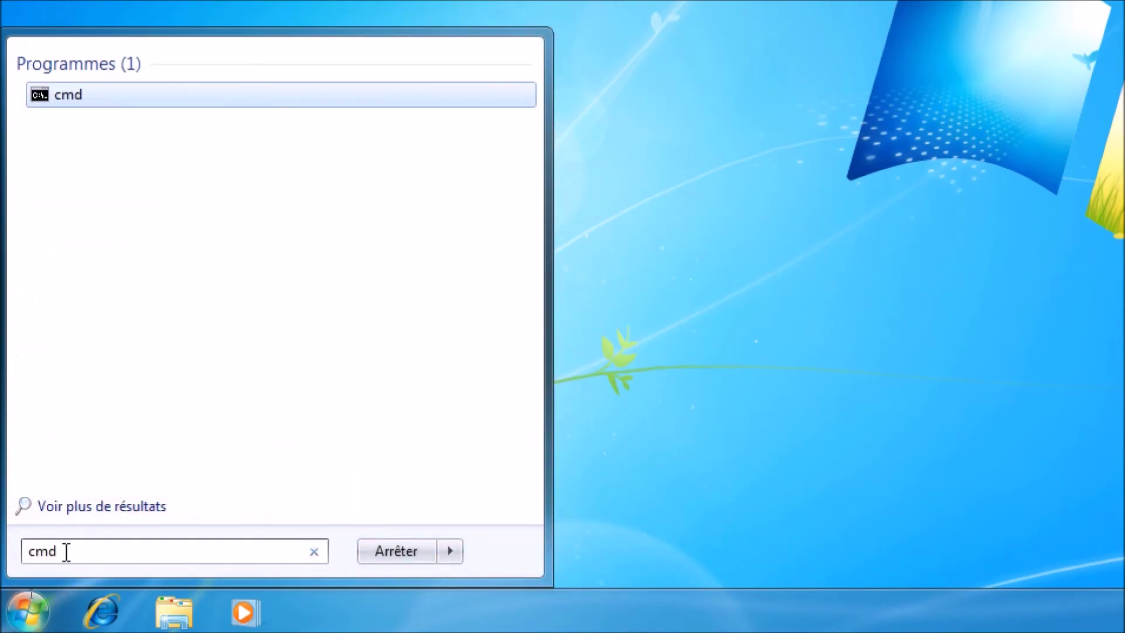
{"action": "key", "text": "Return"}
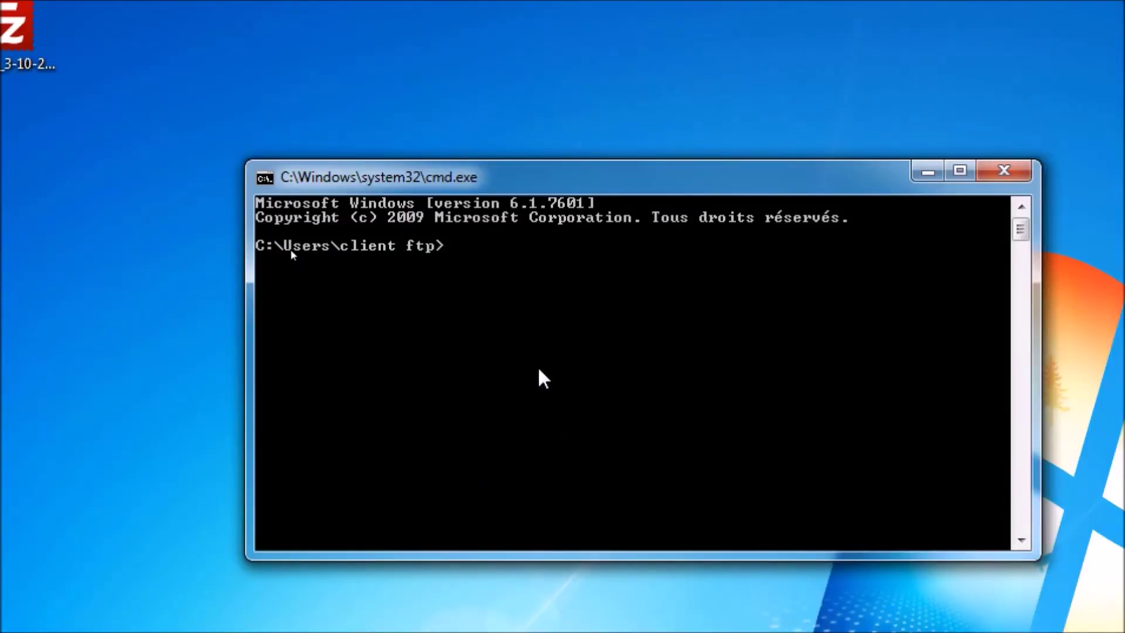
{"action": "type", "text": "ft"}
{"action": "type", "text": "p 192.168.223"}
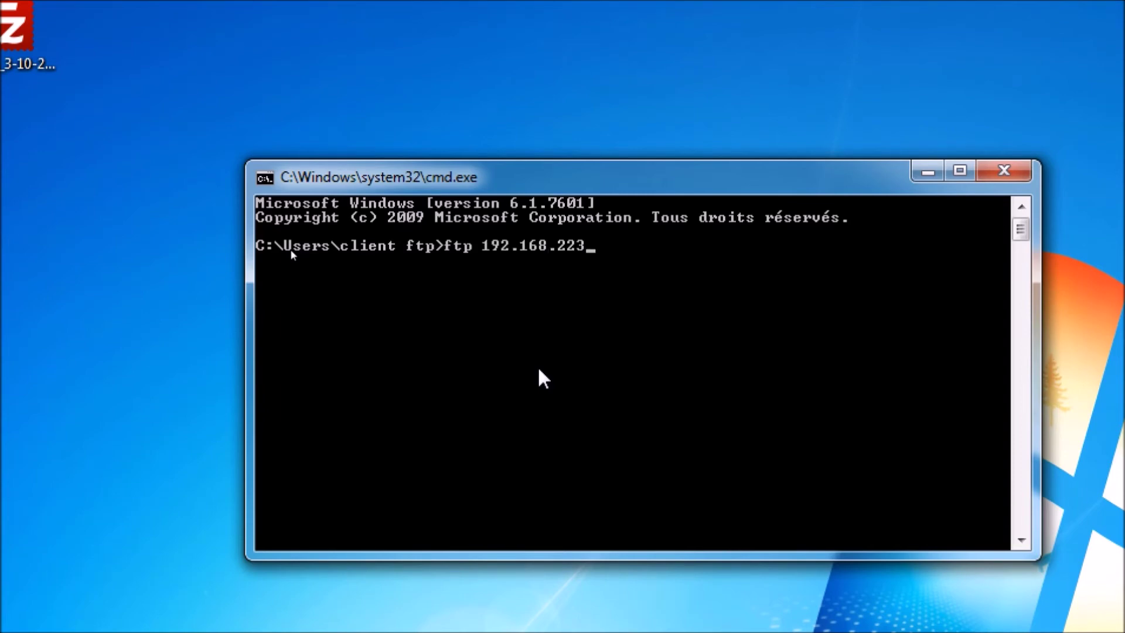
{"action": "type", "text": ".208"}
{"action": "key", "text": "Return"}
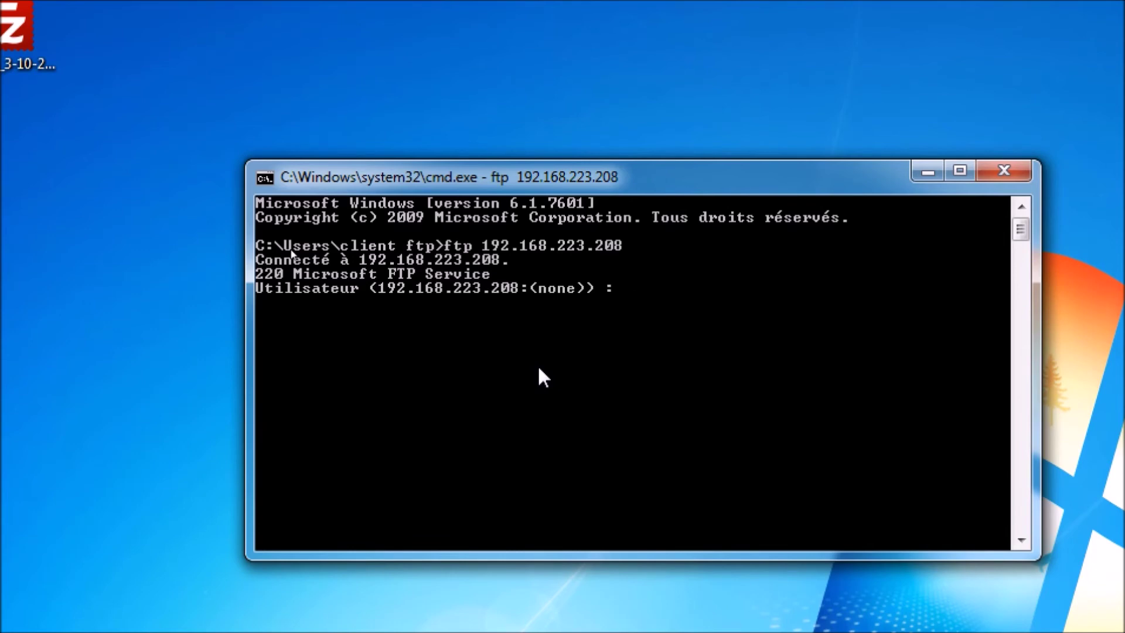
{"action": "type", "text": "serveur ftp"}
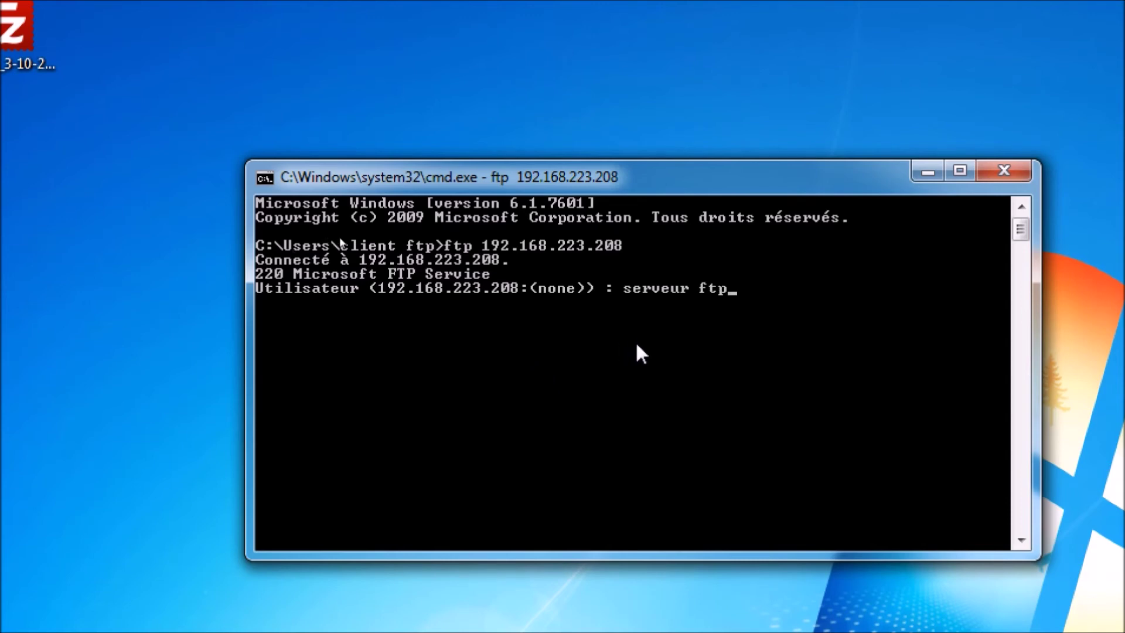
{"action": "key", "text": "Return"}
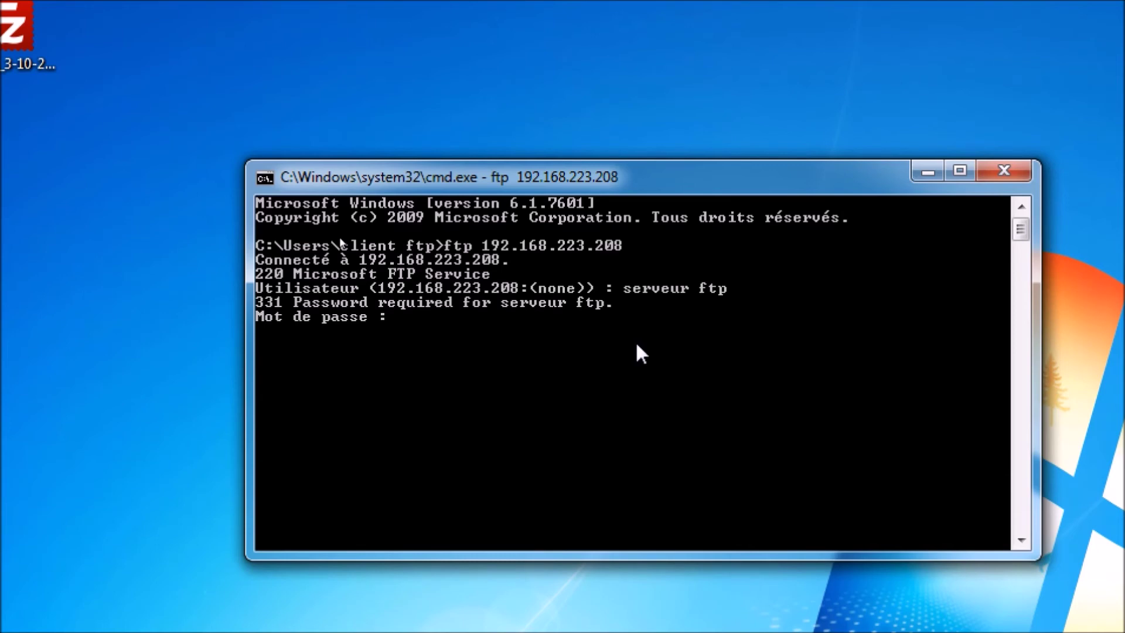
{"action": "key", "text": "Return"}
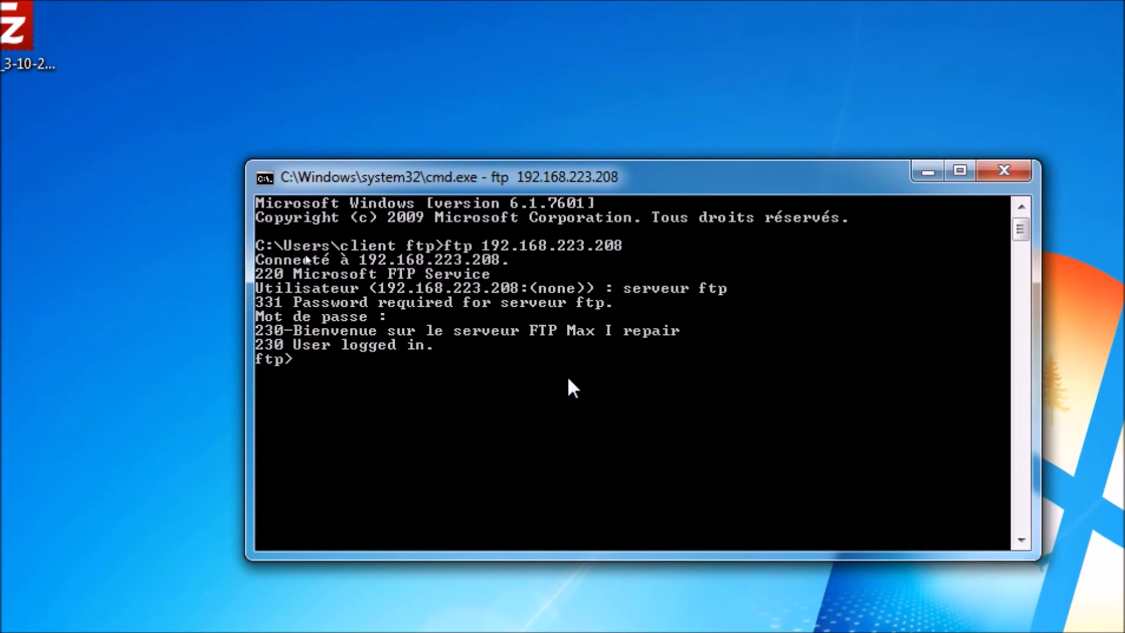
Run dir on the FTP server and grant the FTP program access in the firewall alert
{"action": "type", "text": "dir"}
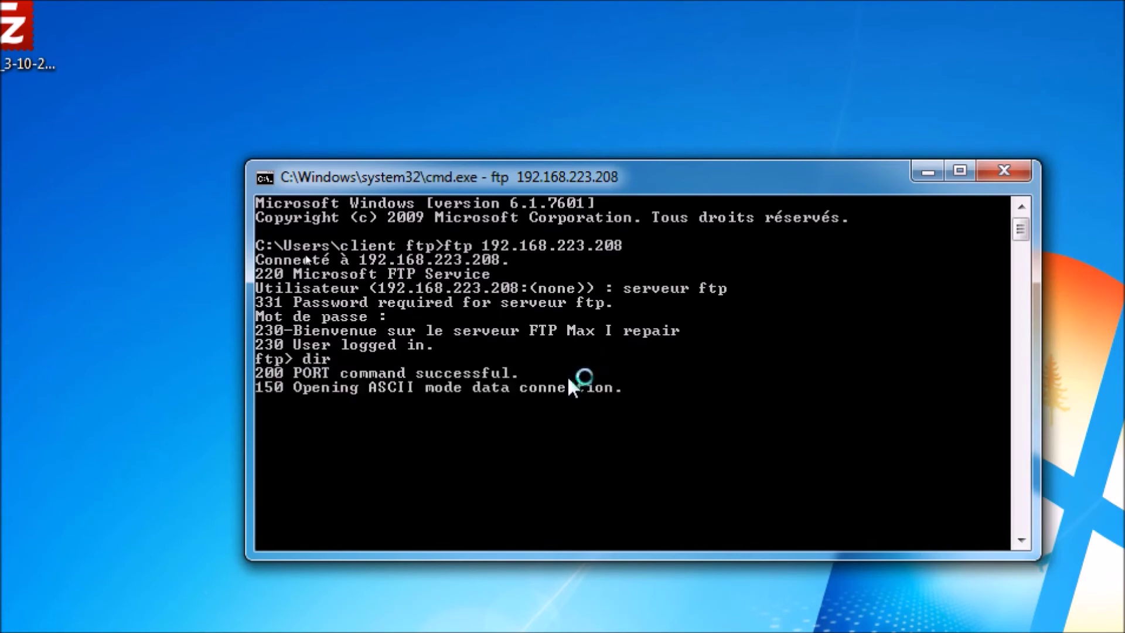
{"action": "key", "text": "Return"}
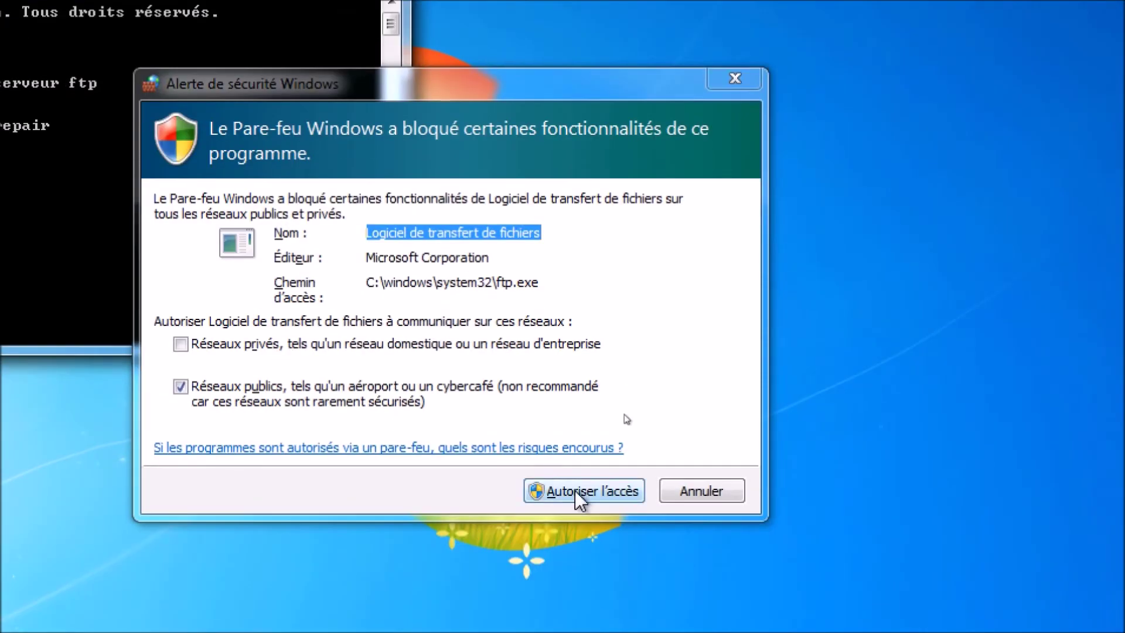
{"action": "left_click", "coordinate": [577, 514]}
{"action": "left_click", "coordinate": [667, 492]}
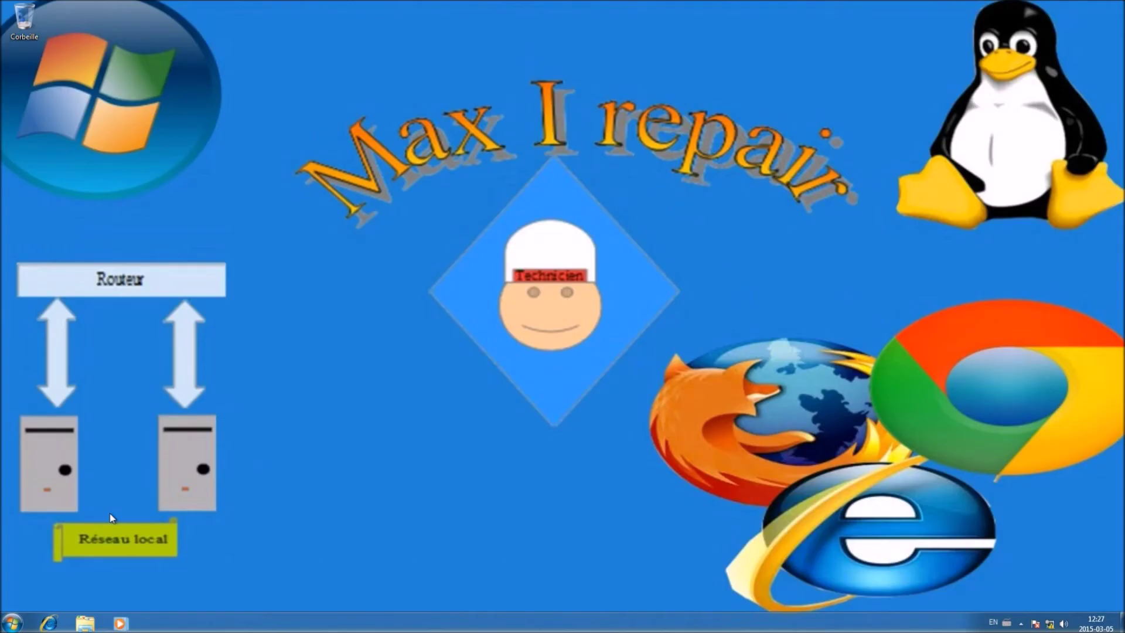
Create a new text document named test in the server's Documents library
{"action": "left_click", "coordinate": [87, 625]}
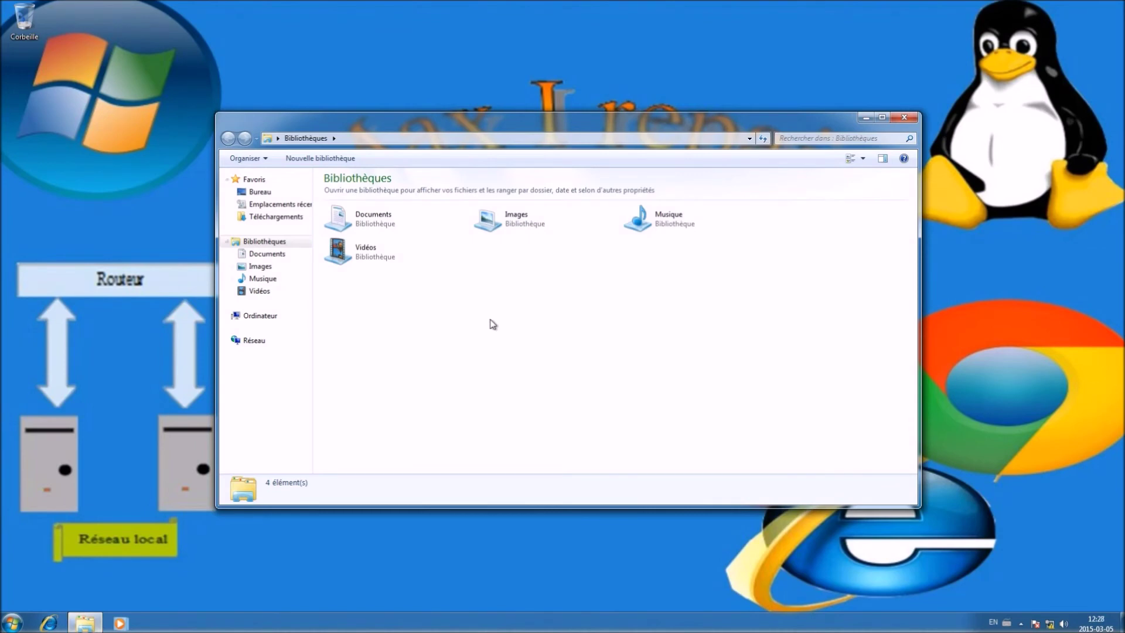
{"action": "double_click", "coordinate": [375, 227]}
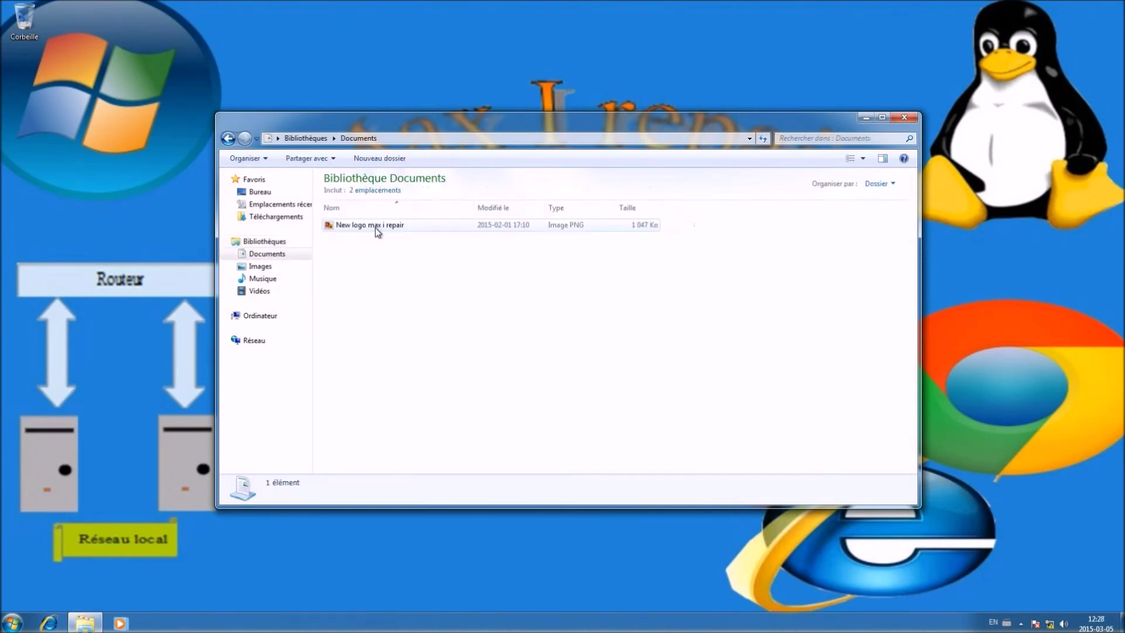
{"action": "right_click", "coordinate": [386, 257]}
{"action": "left_click", "coordinate": [367, 265]}
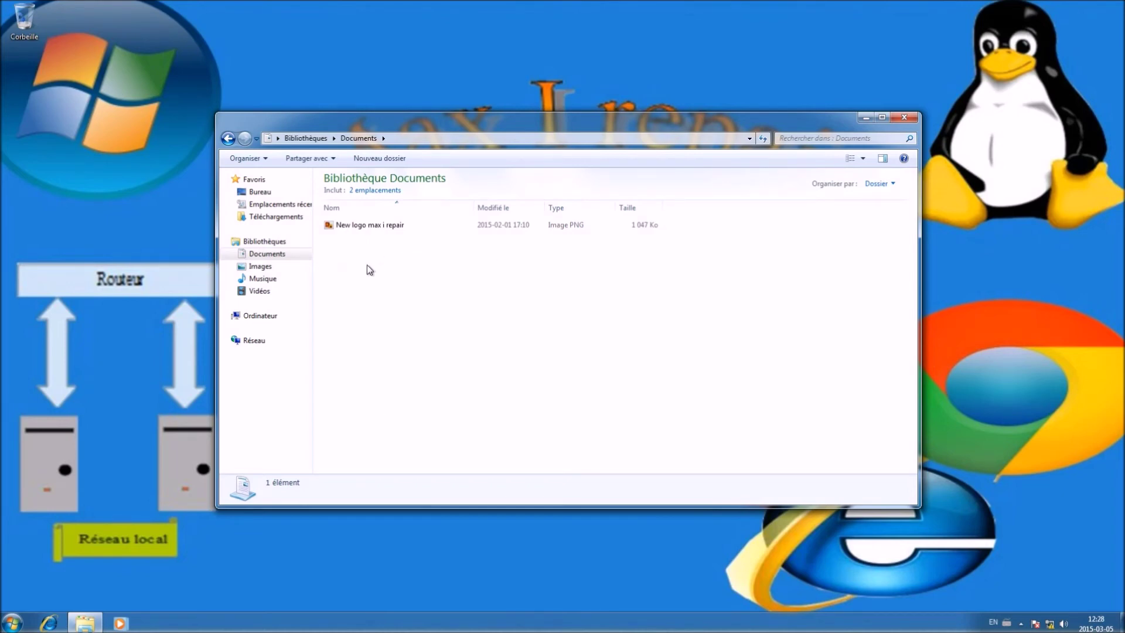
{"action": "left_click", "coordinate": [410, 138]}
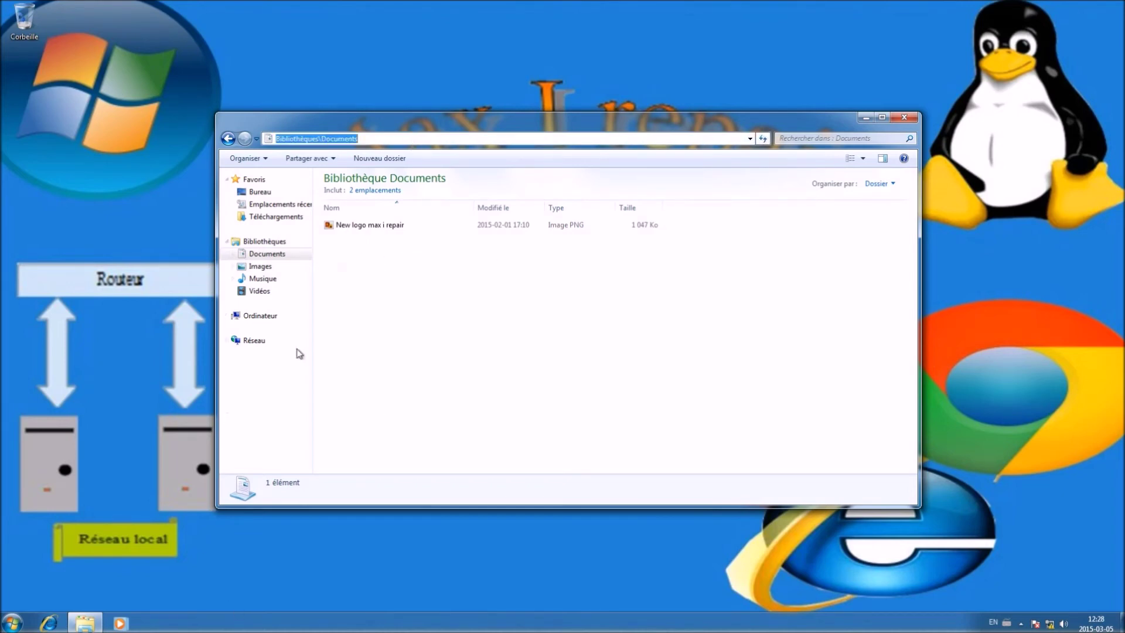
{"action": "left_click", "coordinate": [395, 320]}
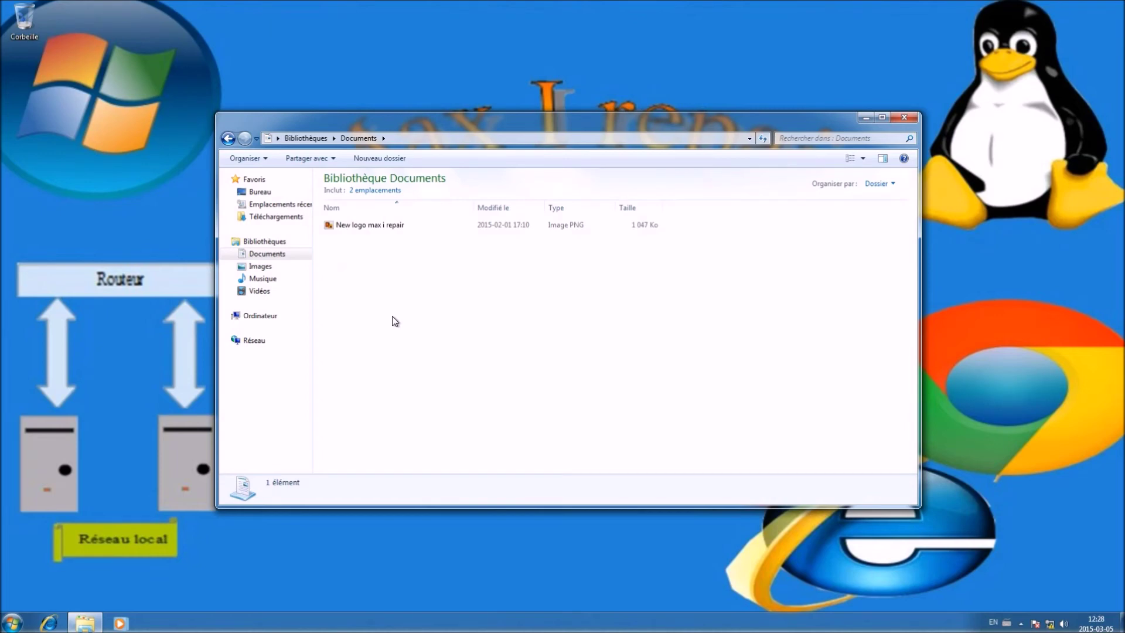
{"action": "right_click", "coordinate": [392, 316]}
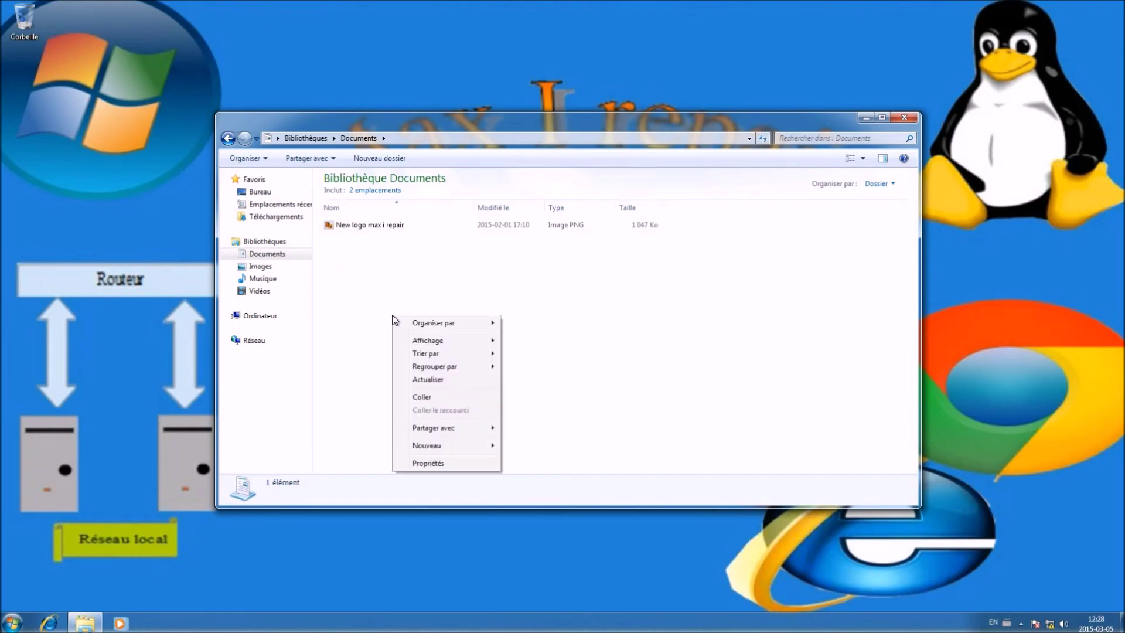
{"action": "mouse_move", "coordinate": [462, 447]}
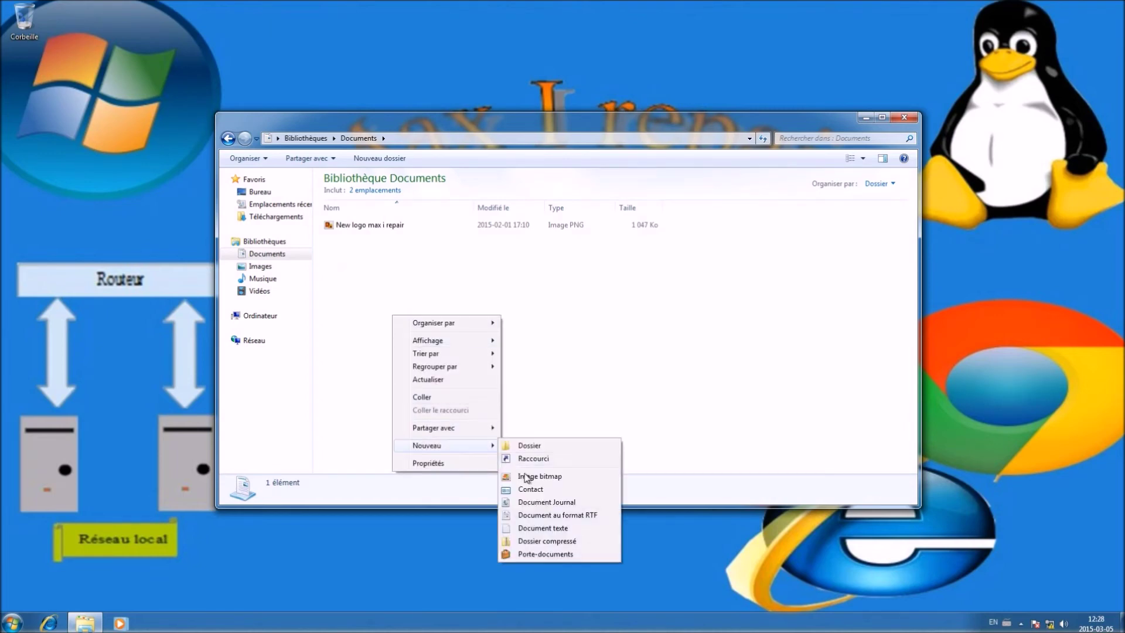
{"action": "left_click", "coordinate": [553, 527]}
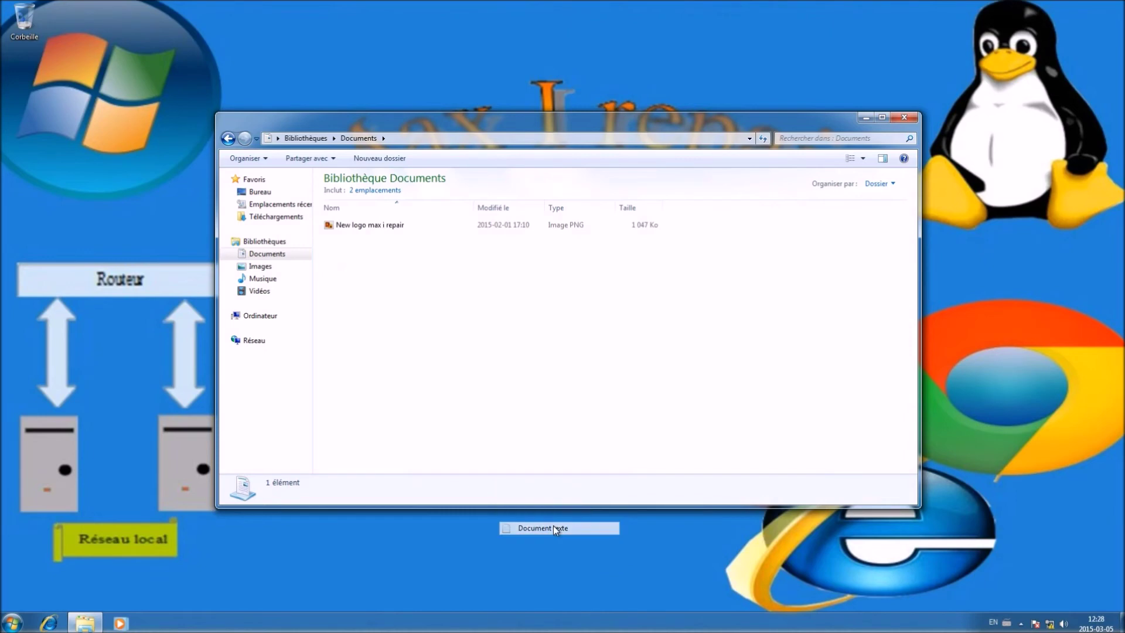
{"action": "type", "text": "test"}
{"action": "left_click", "coordinate": [436, 311]}
Write 'Ceci est un test FTP' into test.txt and save it
{"action": "double_click", "coordinate": [351, 238]}
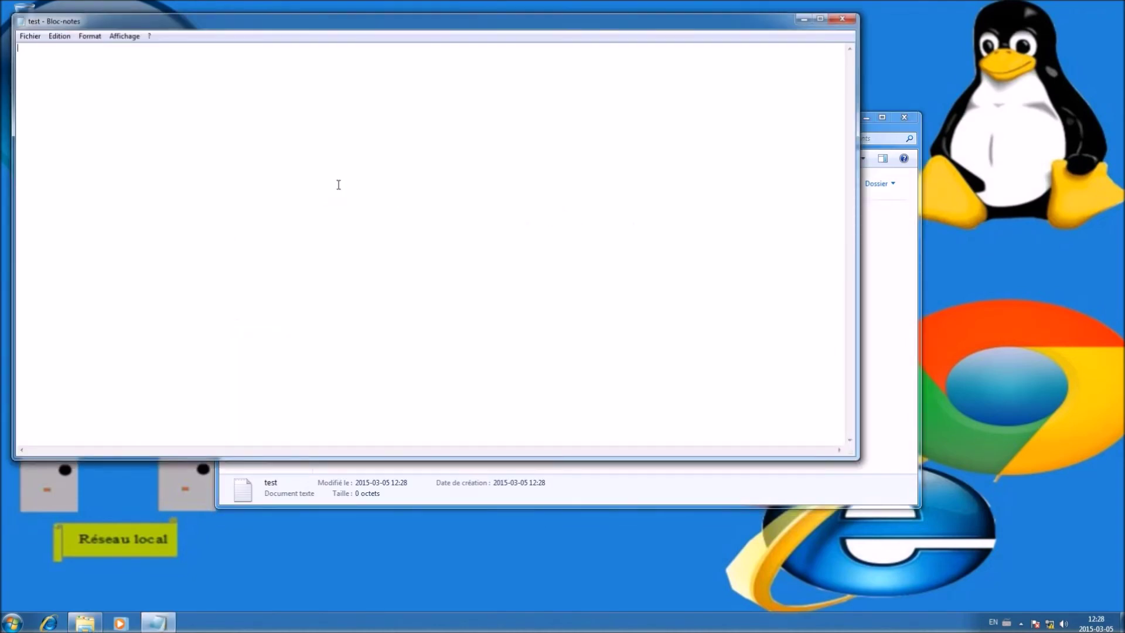
{"action": "type", "text": "Ceci est un test FTP"}
{"action": "left_click", "coordinate": [842, 19]}
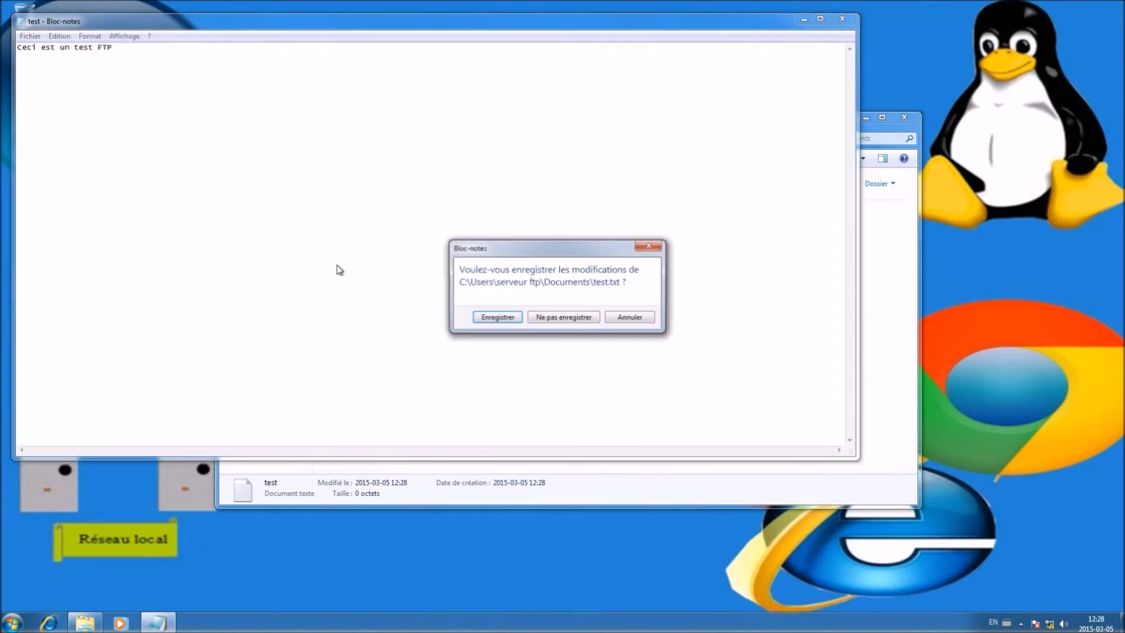
{"action": "left_click", "coordinate": [496, 317]}
{"action": "mouse_move", "coordinate": [844, 3]}
{"action": "left_click", "coordinate": [904, 5]}
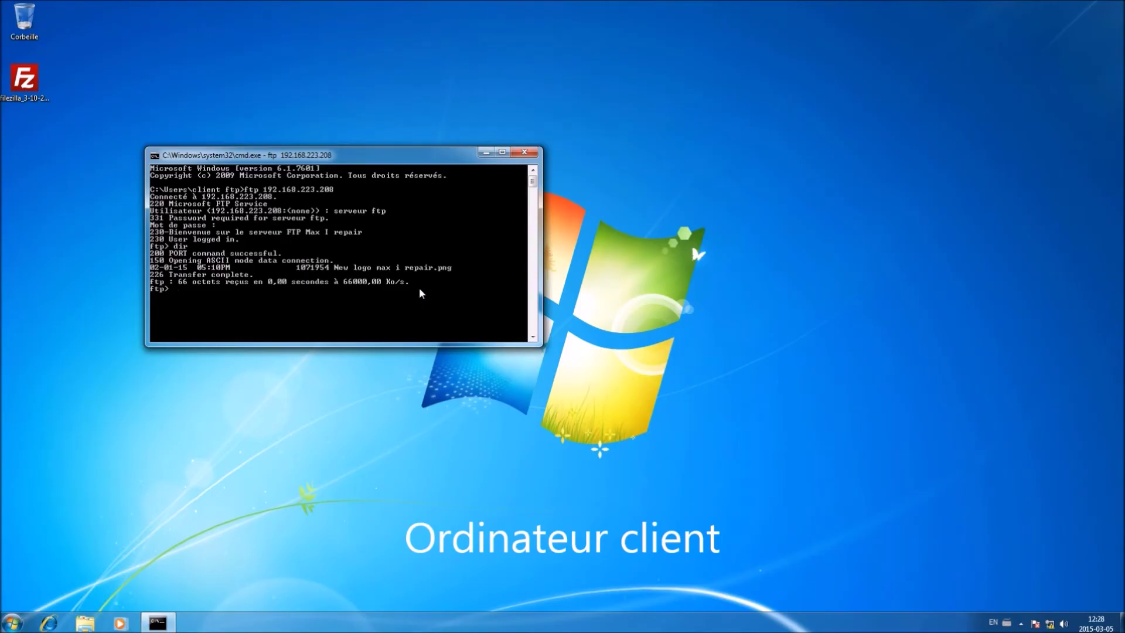
Run dir to confirm test.txt is on the server, then download it with get test.txt
{"action": "type", "text": "ir"}
{"action": "key", "text": "Return"}
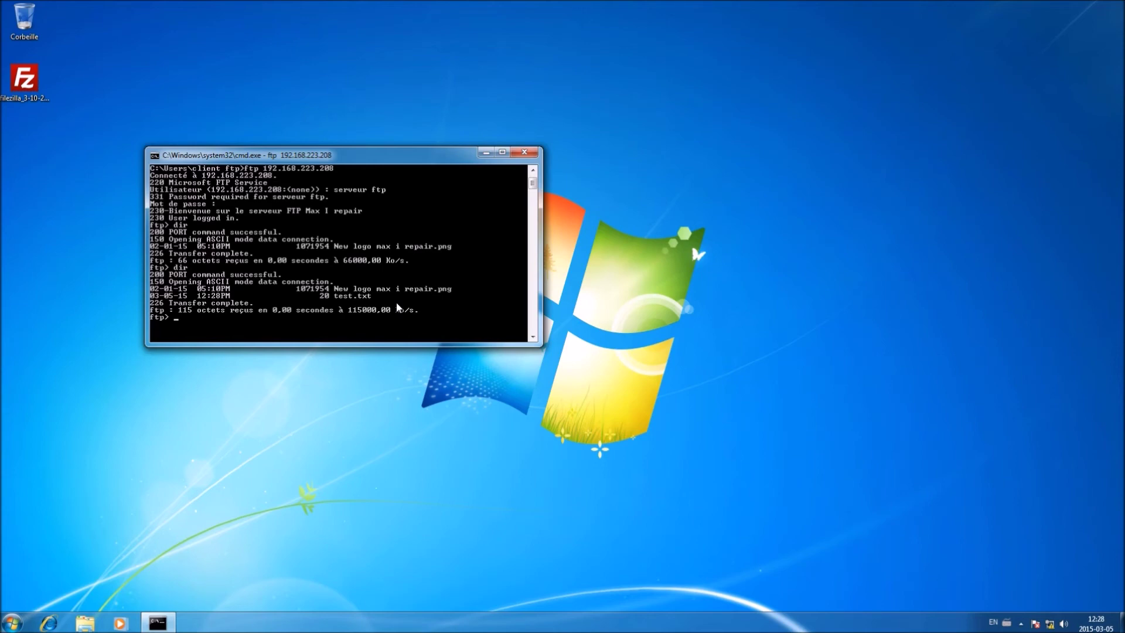
{"action": "type", "text": "get"}
{"action": "key", "text": "Return"}
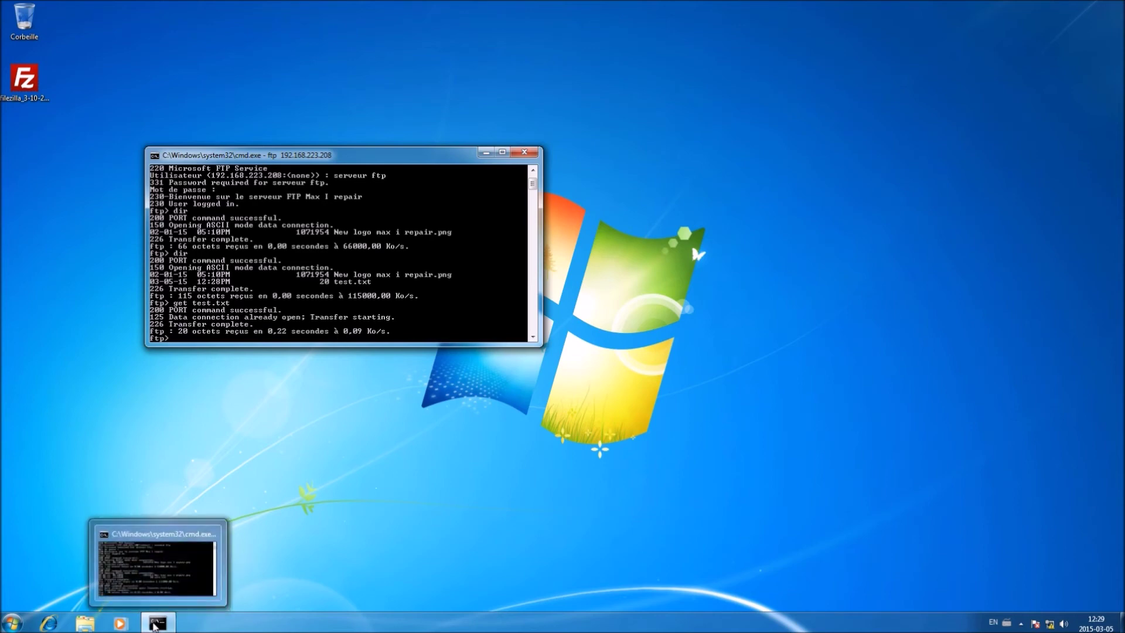
Open a second Command Prompt beside the FTP session and run dir in the client ftp folder
{"action": "right_click", "coordinate": [148, 624]}
{"action": "left_click", "coordinate": [162, 572]}
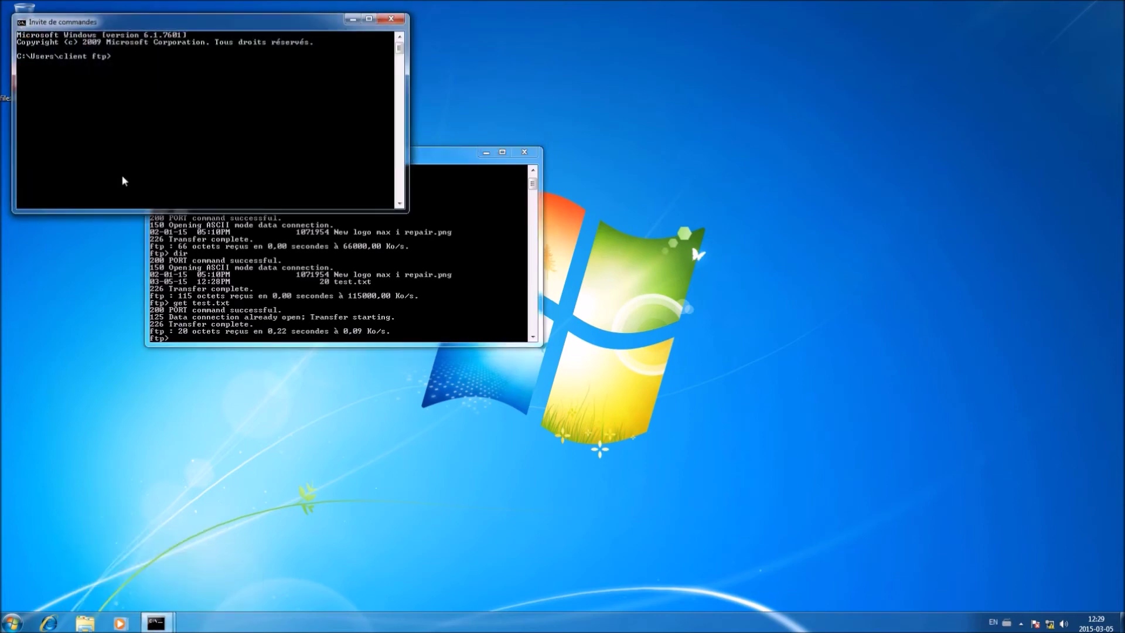
{"action": "left_click_drag", "start_coordinate": [149, 14], "coordinate": [736, 154]}
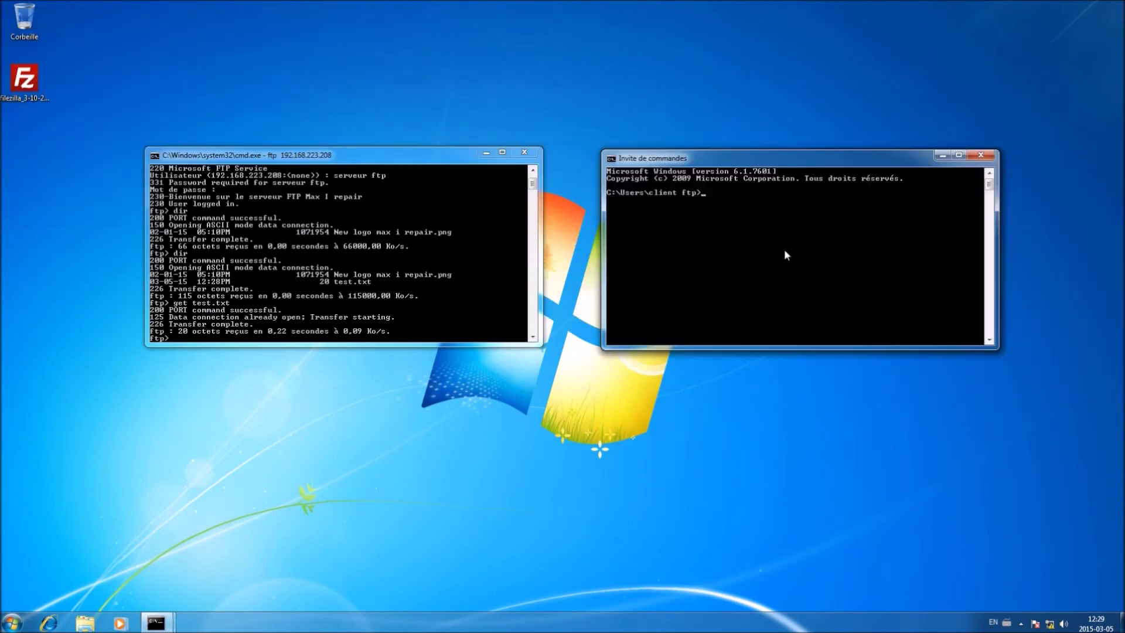
{"action": "type", "text": "dir"}
{"action": "key", "text": "Return"}
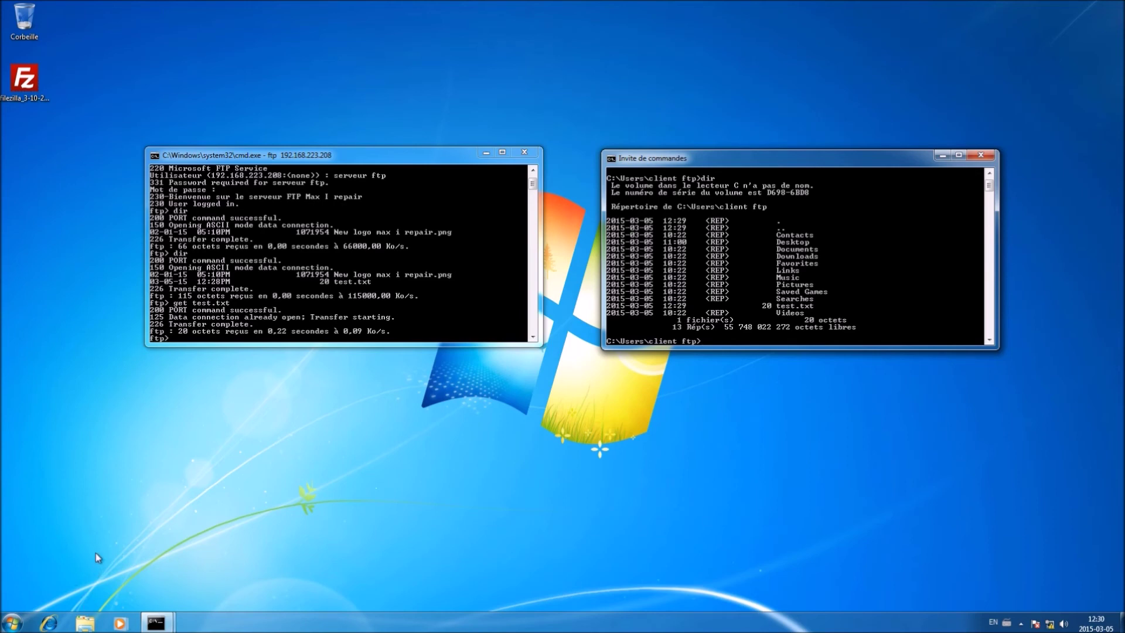
Browse to C:\Utilisateurs\client ftp and open test.txt to confirm it reads 'Ceci est un test FTP'
{"action": "left_click", "coordinate": [85, 622]}
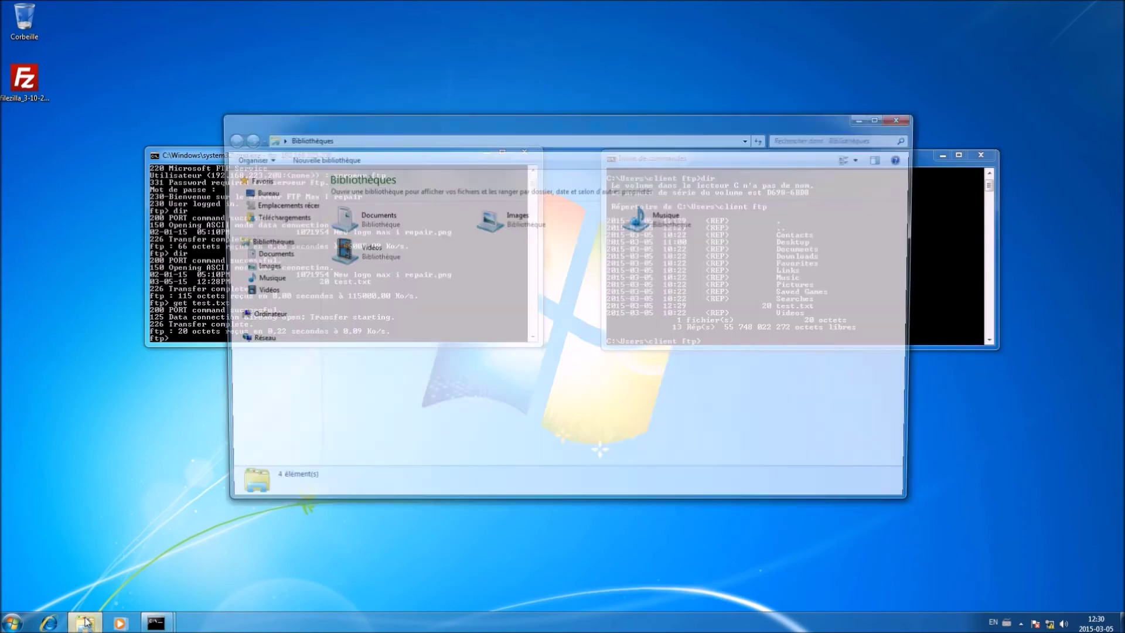
{"action": "left_click_drag", "start_coordinate": [522, 130], "coordinate": [372, 232]}
{"action": "left_click", "coordinate": [243, 319]}
{"action": "double_click", "coordinate": [243, 320]}
{"action": "left_click", "coordinate": [77, 242]}
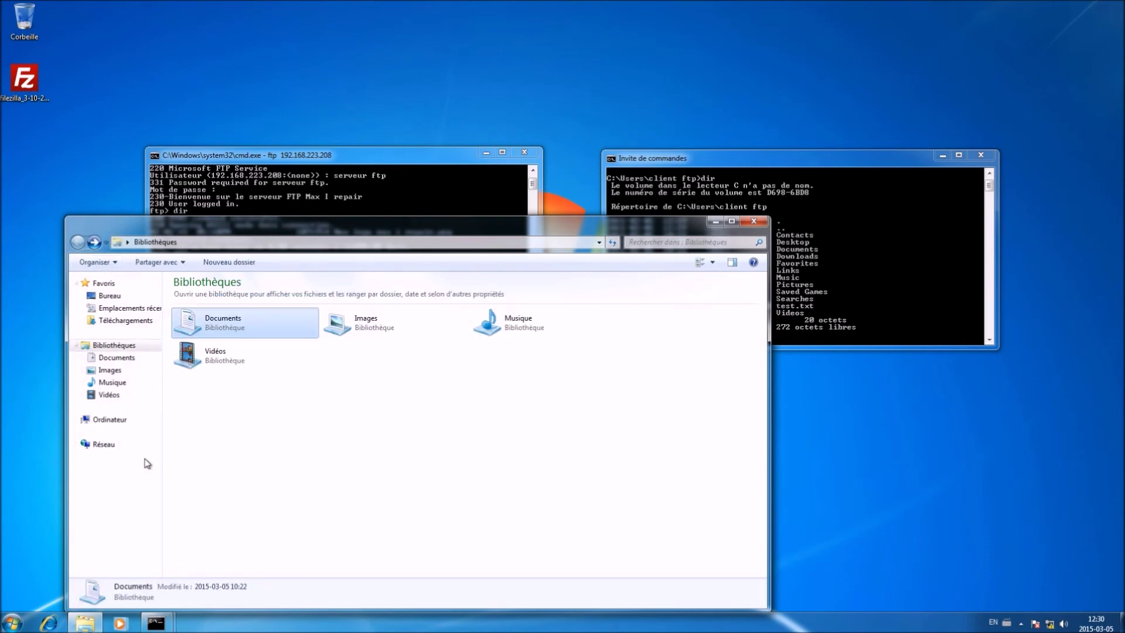
{"action": "left_click", "coordinate": [117, 419]}
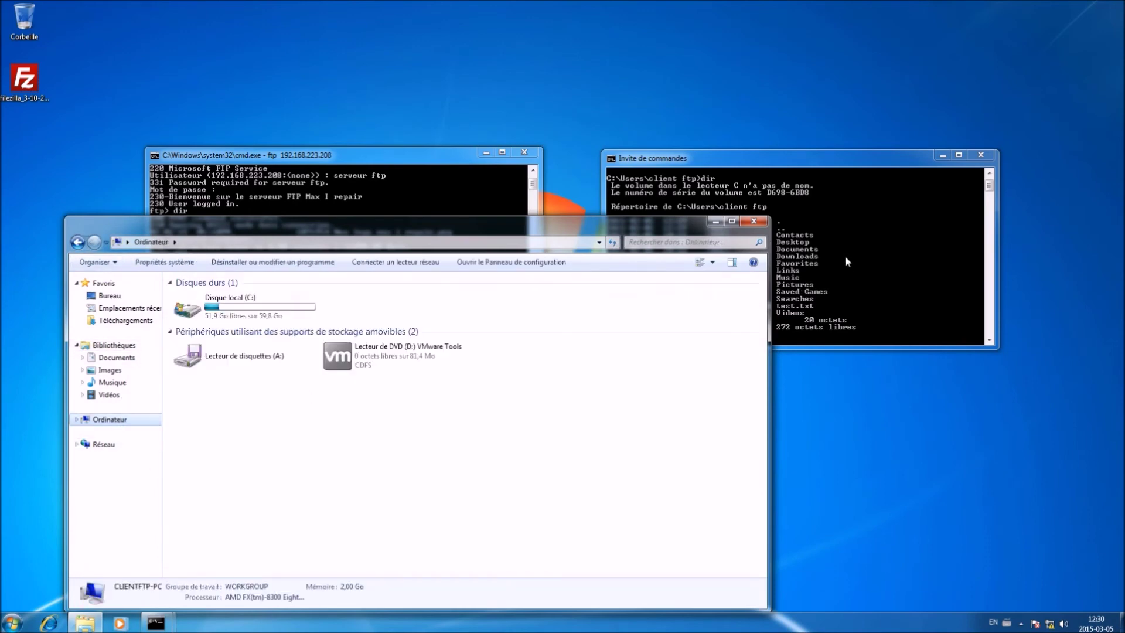
{"action": "left_click", "coordinate": [852, 225]}
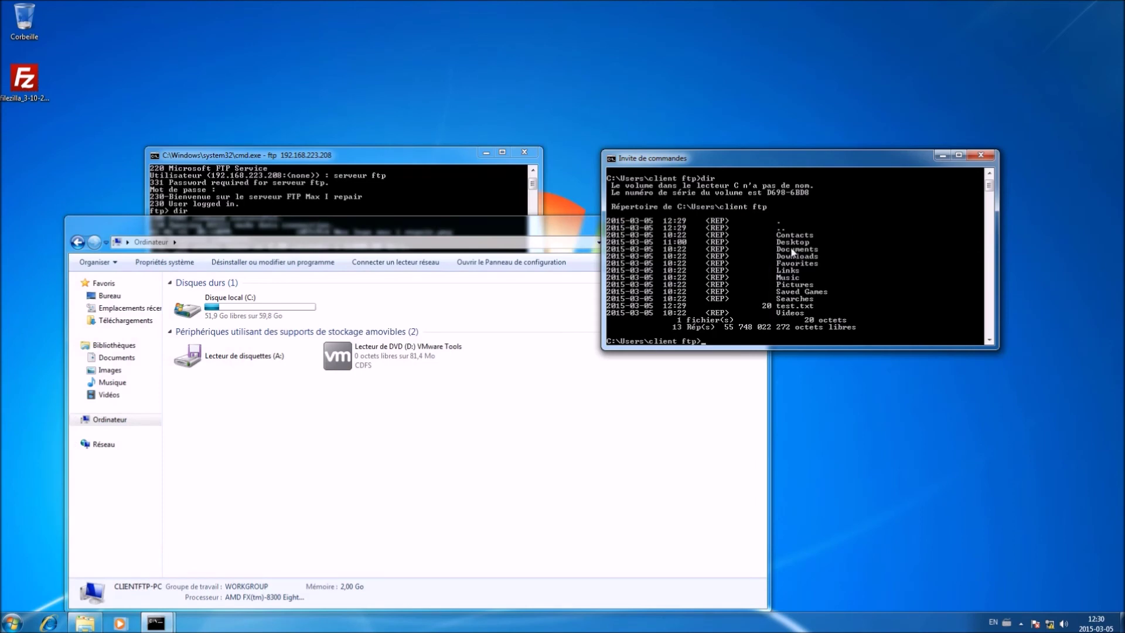
{"action": "double_click", "coordinate": [286, 309]}
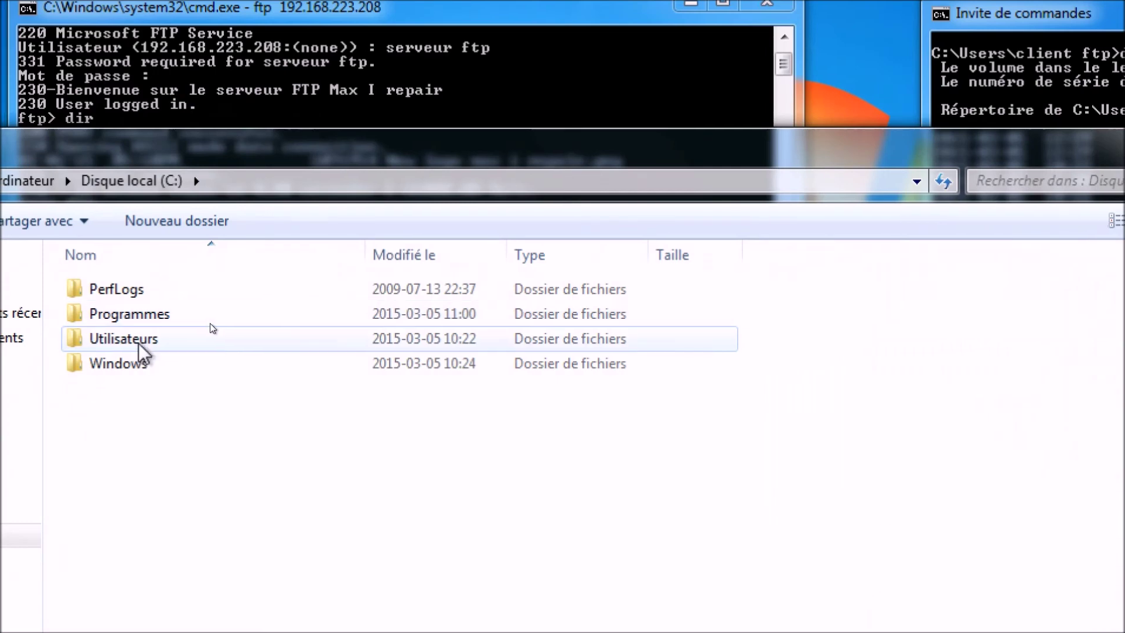
{"action": "double_click", "coordinate": [211, 323]}
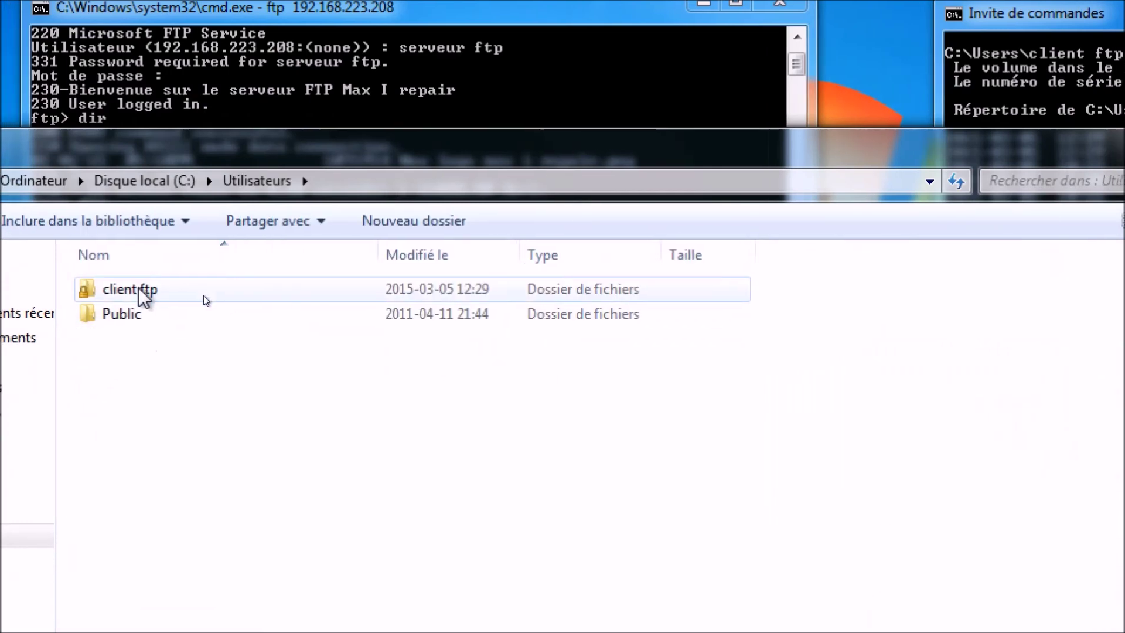
{"action": "double_click", "coordinate": [139, 289]}
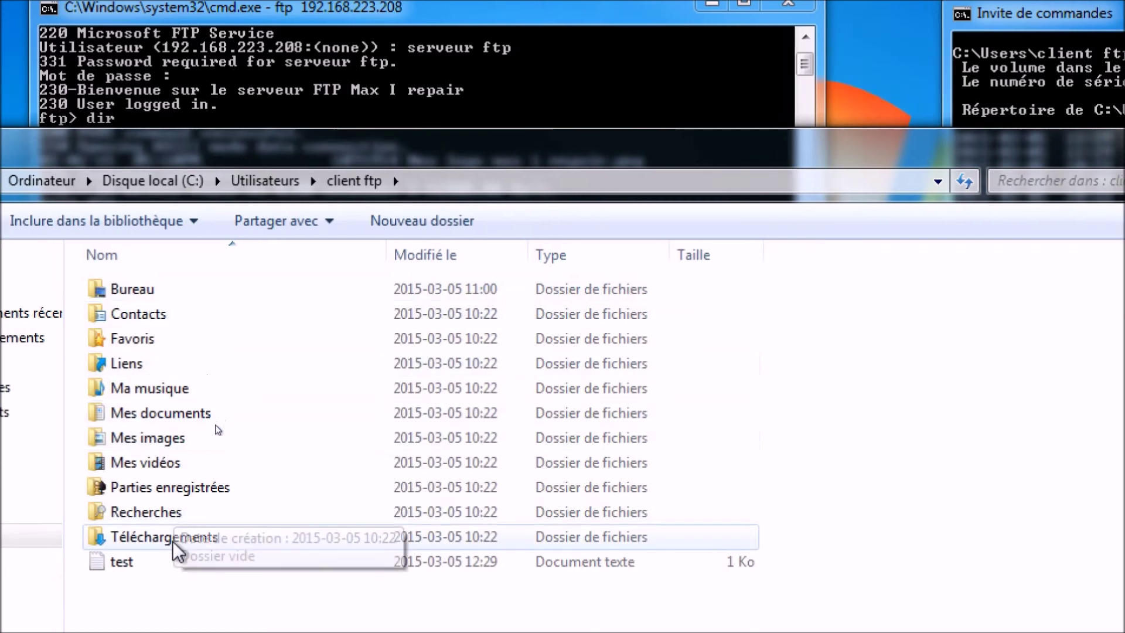
{"action": "double_click", "coordinate": [173, 560]}
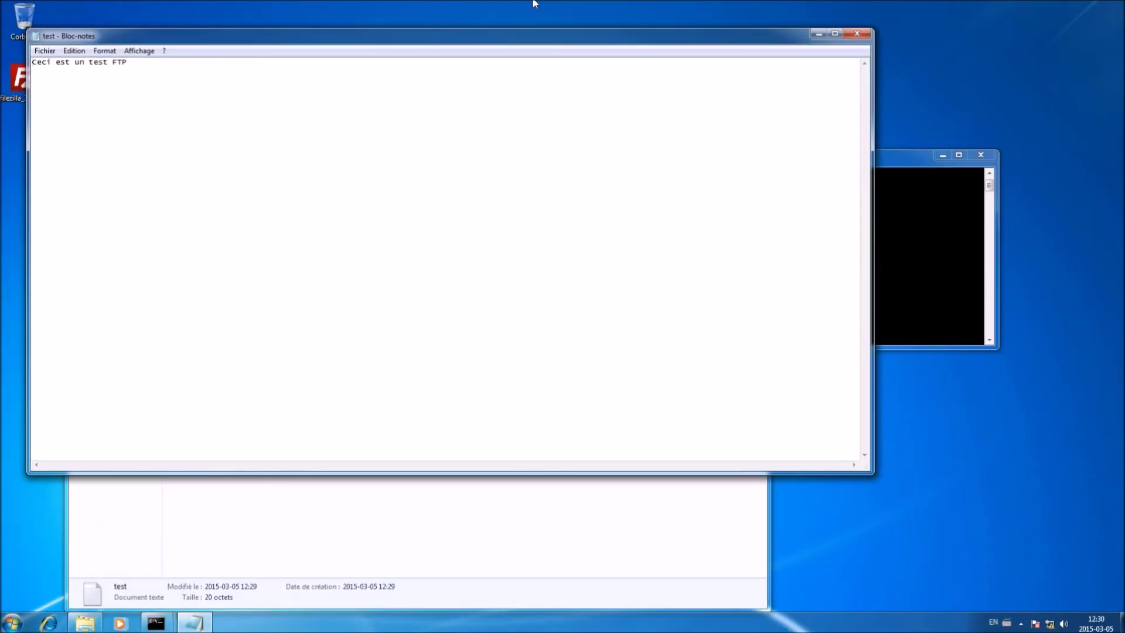
{"action": "left_click", "coordinate": [857, 34]}
Create a new text document named test2 in the client ftp folder
{"action": "right_click", "coordinate": [242, 475]}
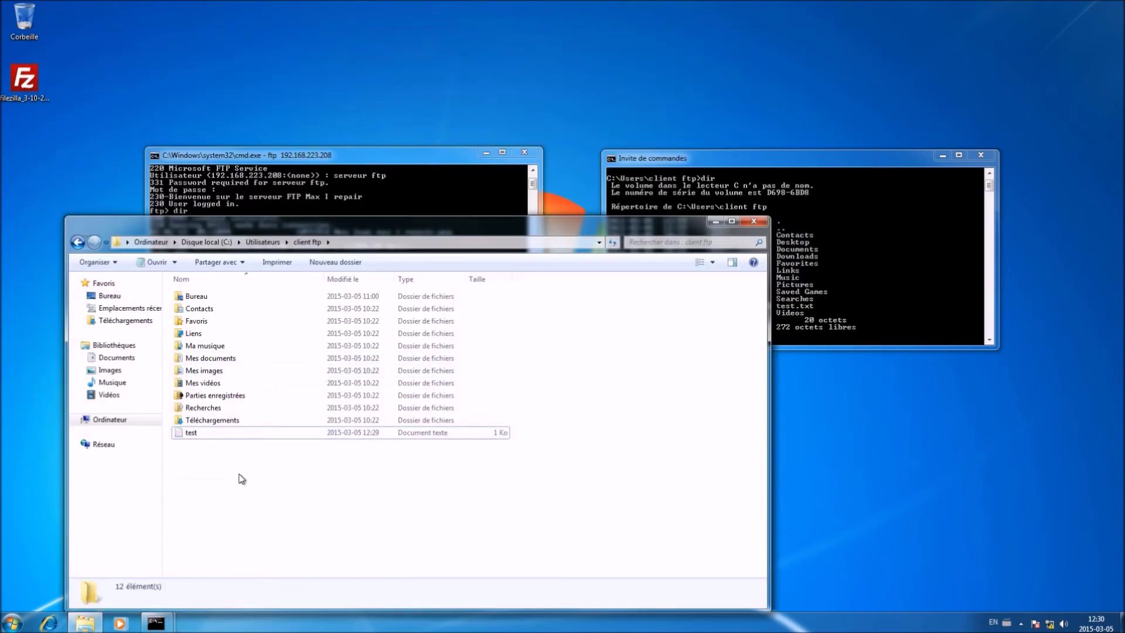
{"action": "mouse_move", "coordinate": [304, 456]}
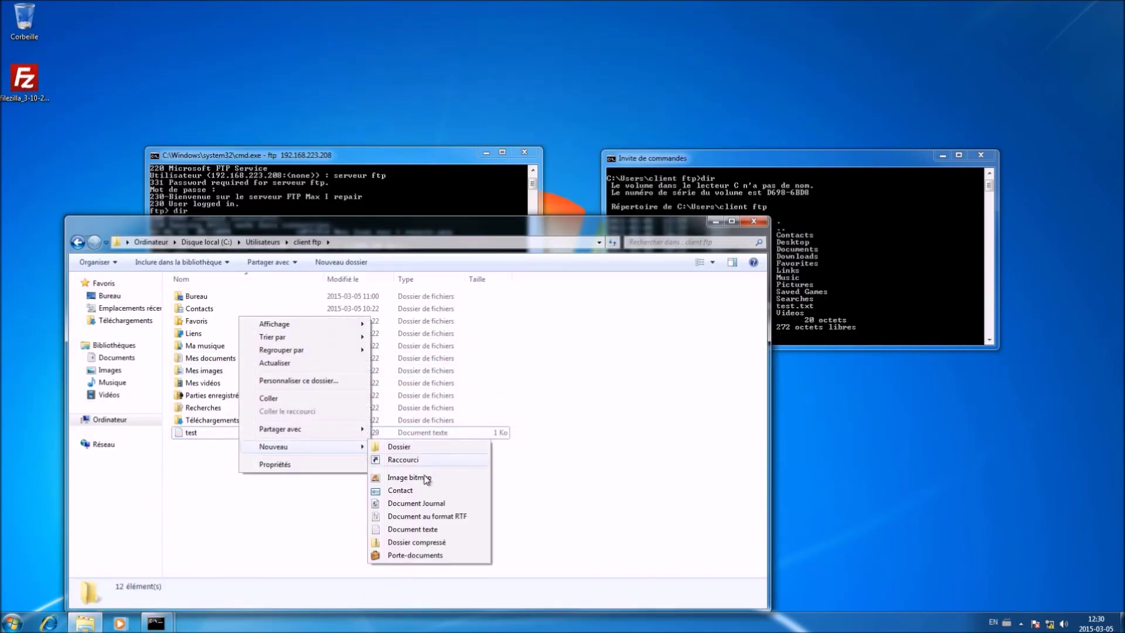
{"action": "left_click", "coordinate": [417, 530]}
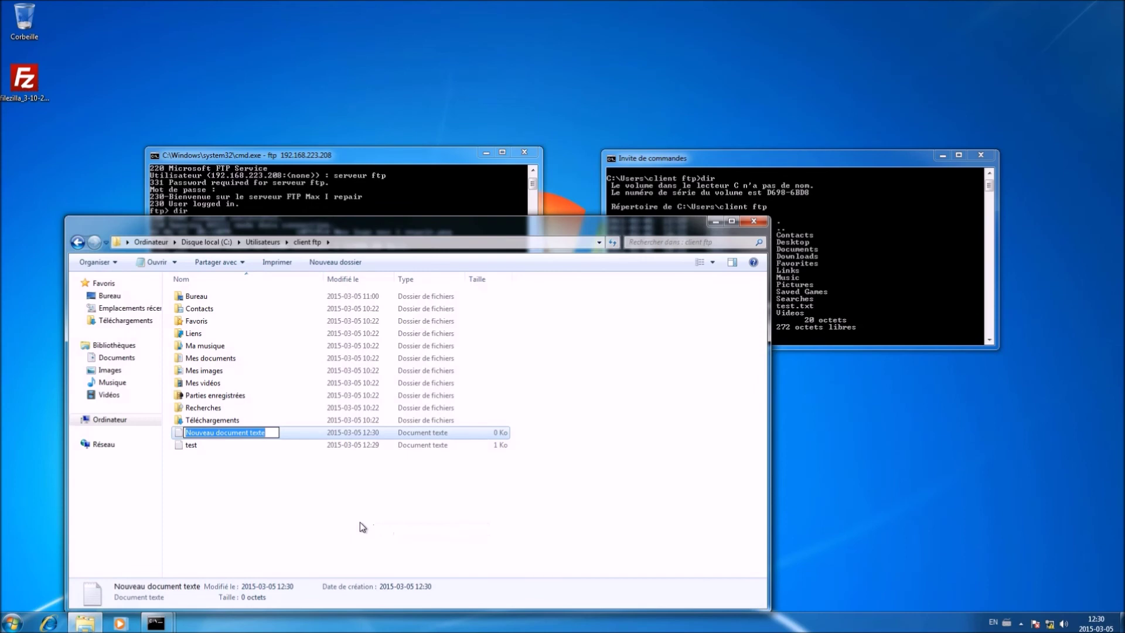
{"action": "type", "text": "test2"}
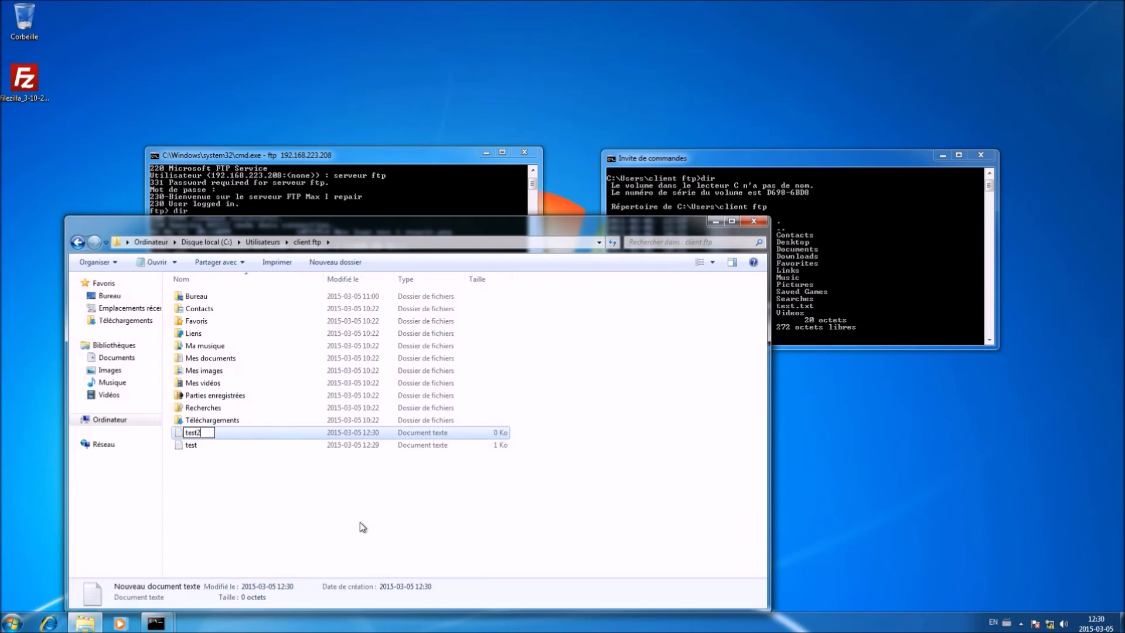
{"action": "key", "text": "Return"}
Write 'Ceci est un fichier client' into test2, save it, and close the folder window
{"action": "double_click", "coordinate": [261, 445]}
{"action": "type", "text": "Ceci est un fichier client"}
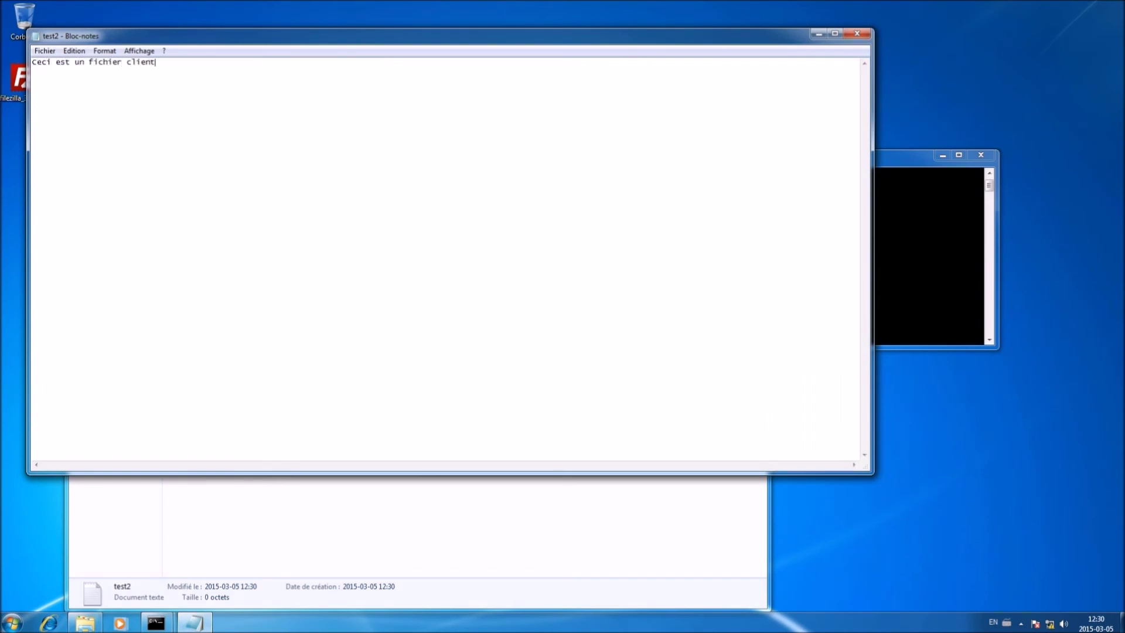
{"action": "left_click", "coordinate": [857, 34]}
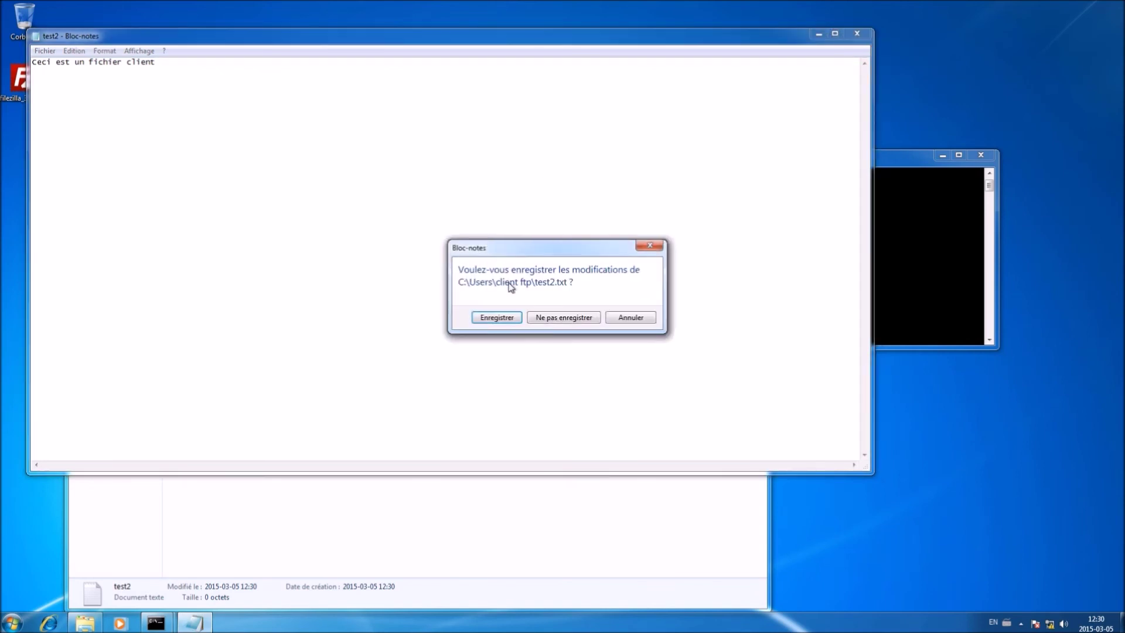
{"action": "left_click", "coordinate": [505, 321]}
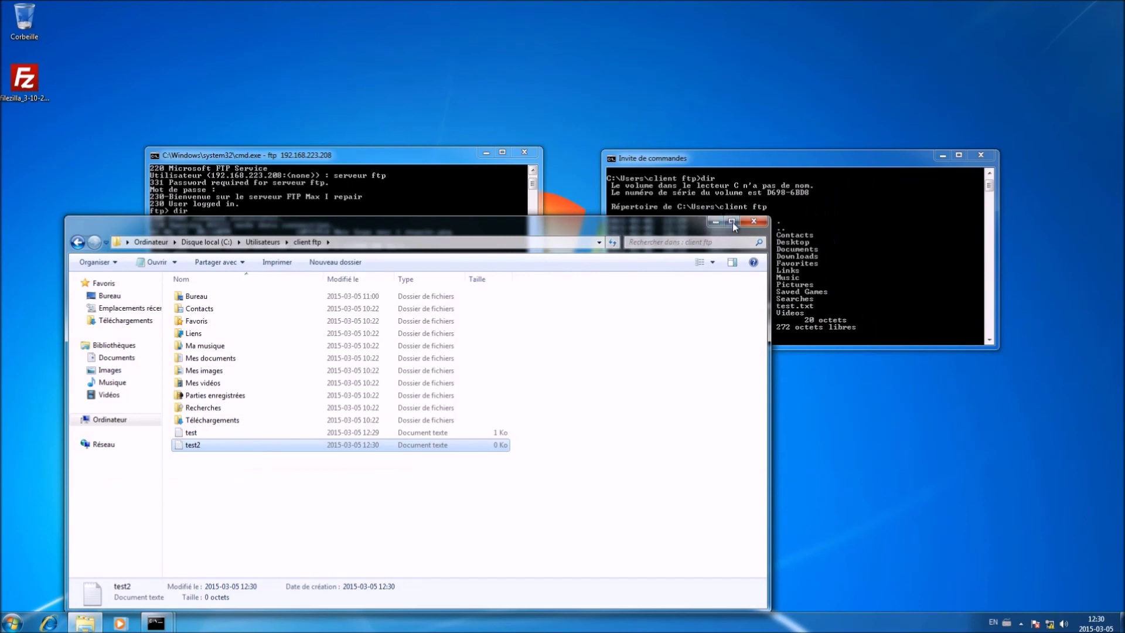
{"action": "left_click", "coordinate": [752, 221]}
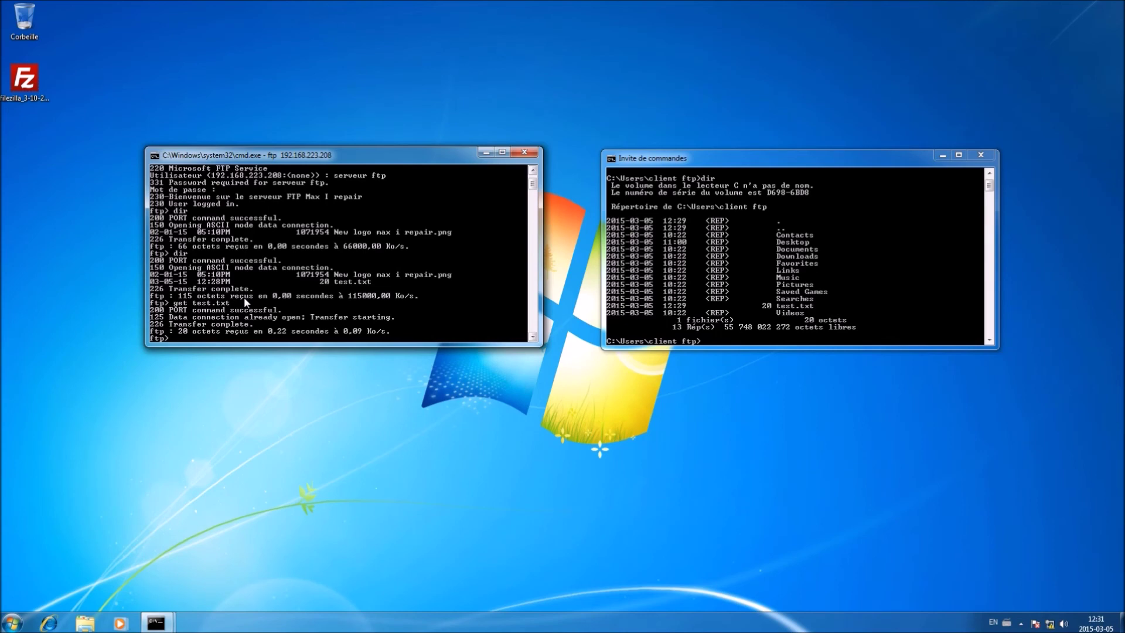
List the files in the local client folder with dir
{"action": "left_click", "coordinate": [686, 287]}
{"action": "type", "text": "dir"}
{"action": "key", "text": "Return"}
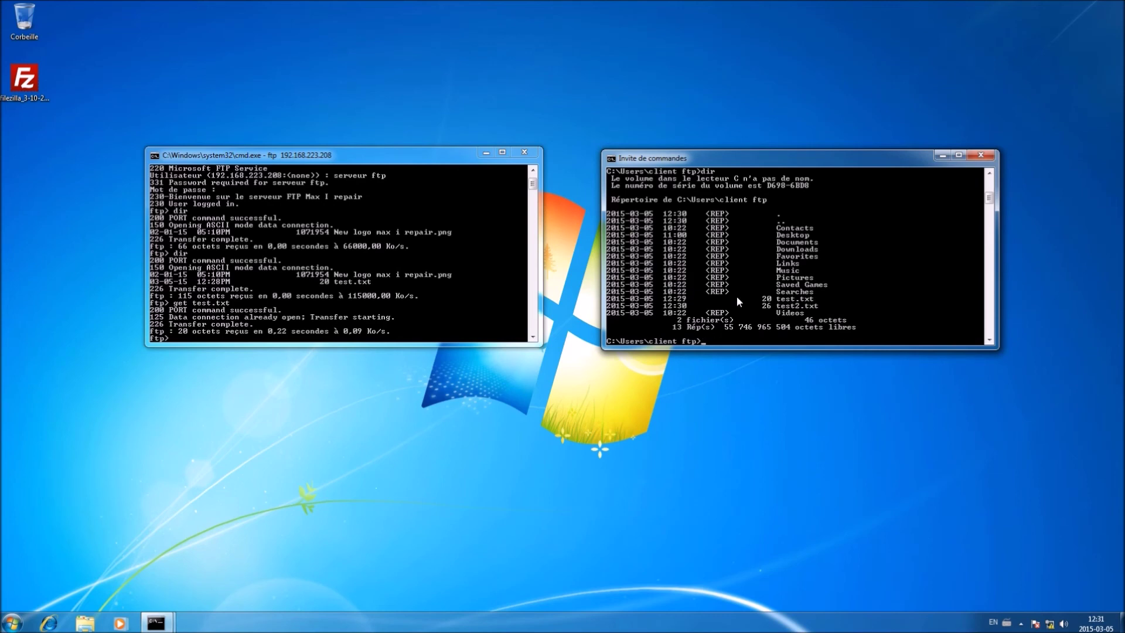
Upload test2.txt to the FTP server with send, then list the server to confirm it's there at 26 bytes
{"action": "left_click", "coordinate": [300, 316]}
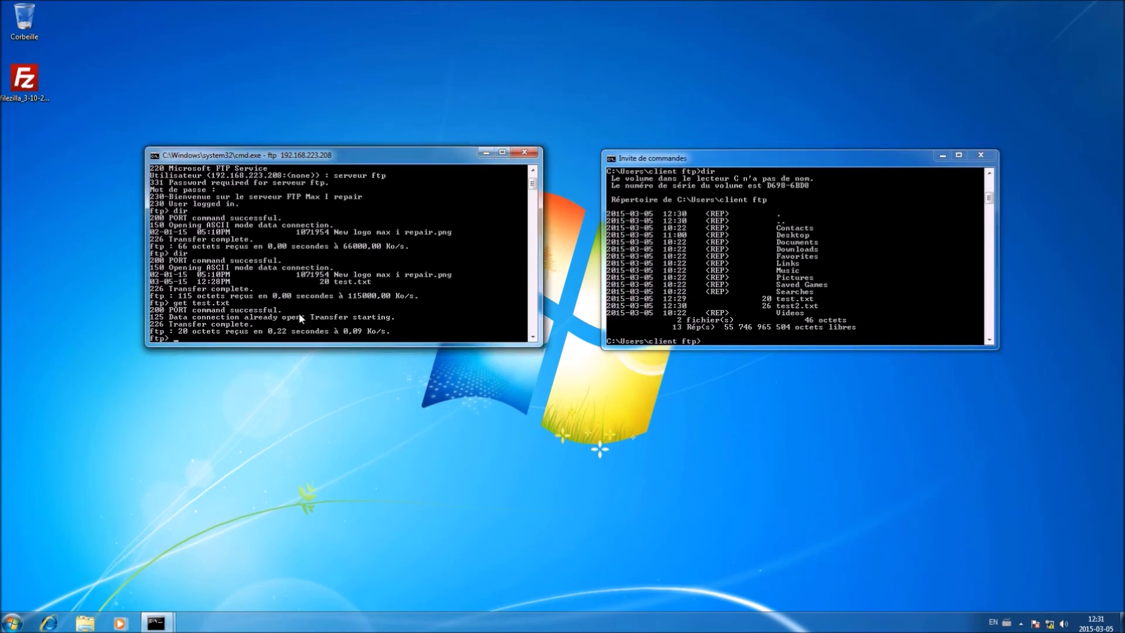
{"action": "type", "text": "send test2.txt"}
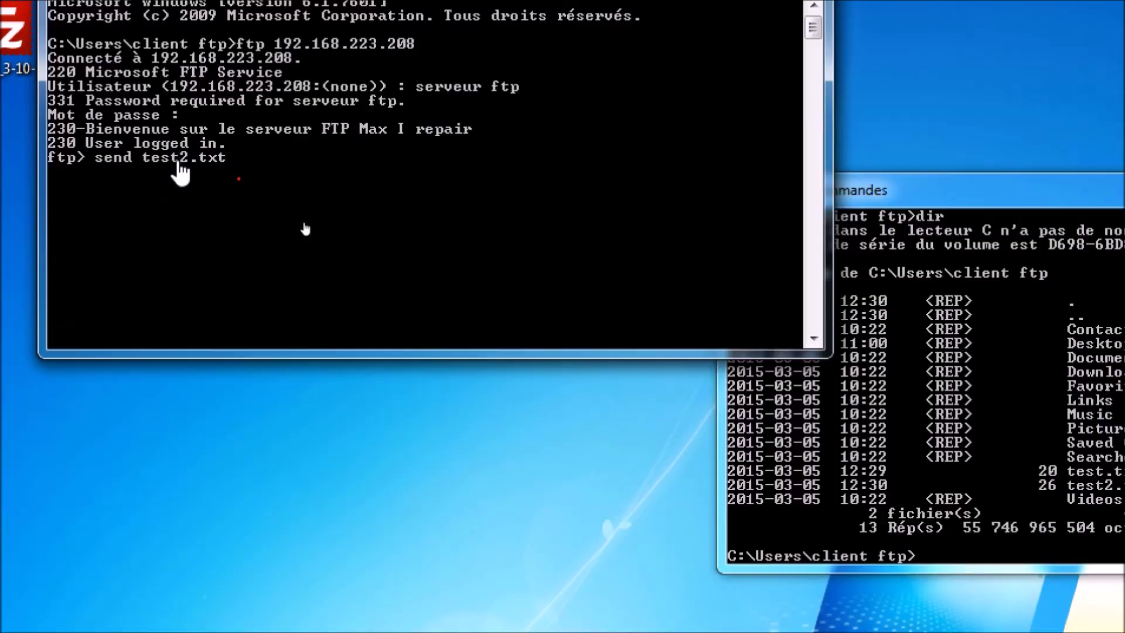
{"action": "key", "text": "Return"}
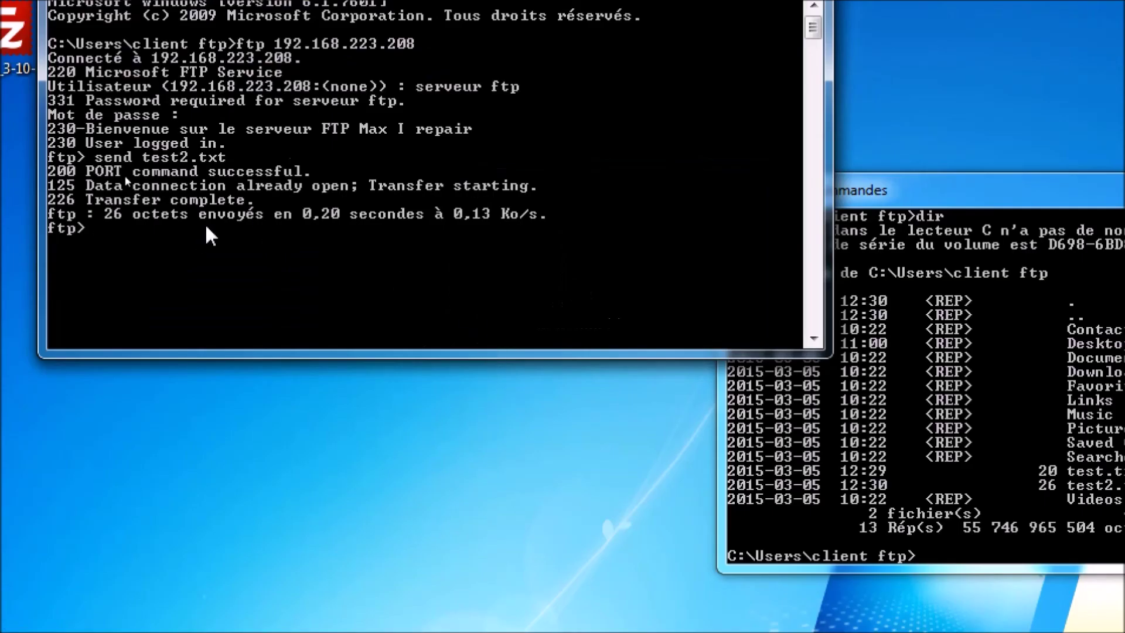
{"action": "type", "text": "dir"}
{"action": "key", "text": "Return"}
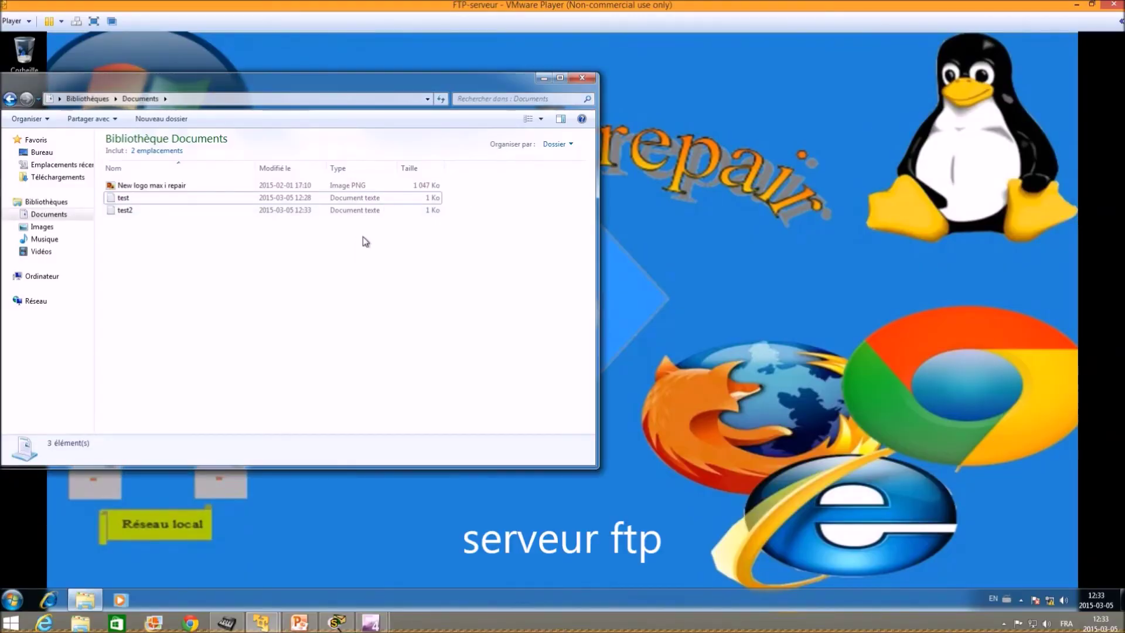
On the full-screen server, open test2 to check it reads 'Ceci est un fichier client', then close Notepad and Explorer
{"action": "left_click", "coordinate": [94, 21]}
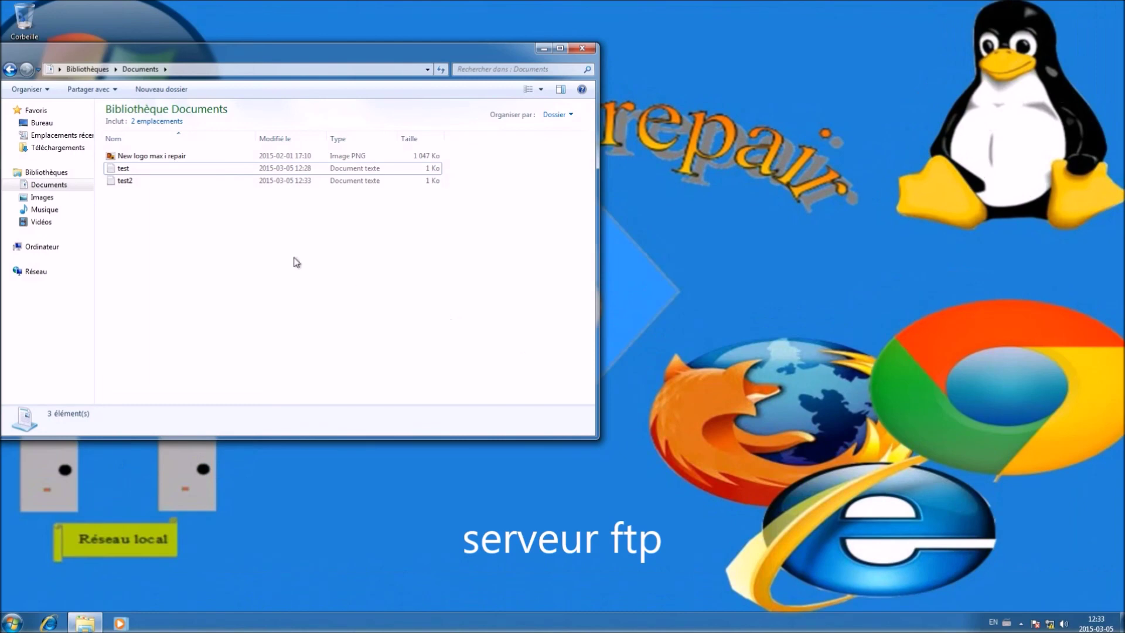
{"action": "left_click", "coordinate": [141, 188]}
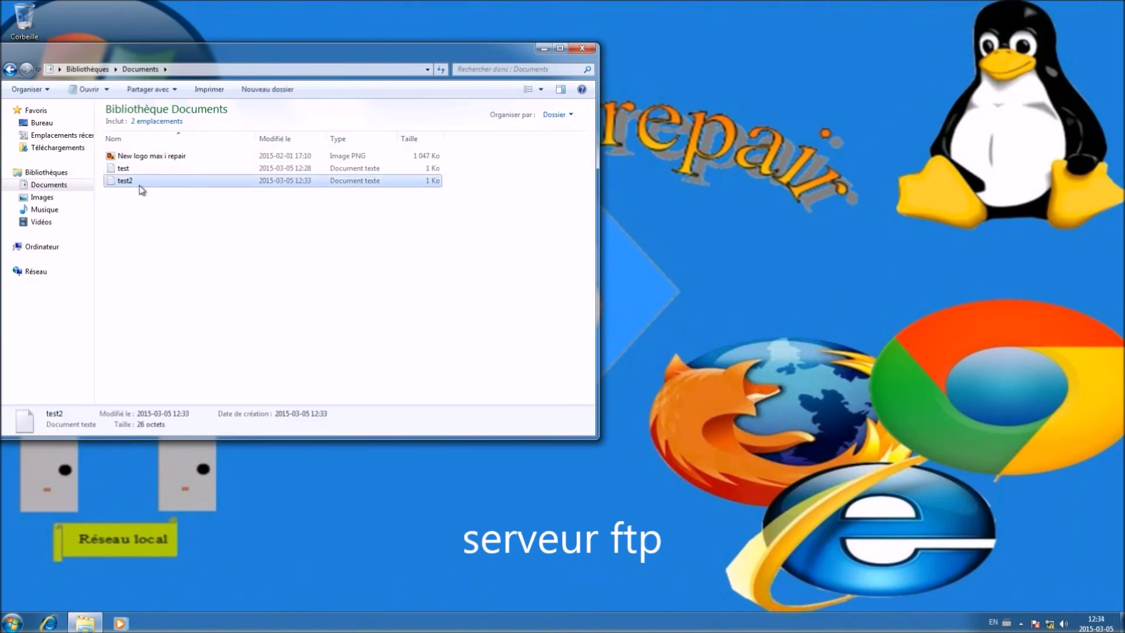
{"action": "double_click", "coordinate": [141, 188]}
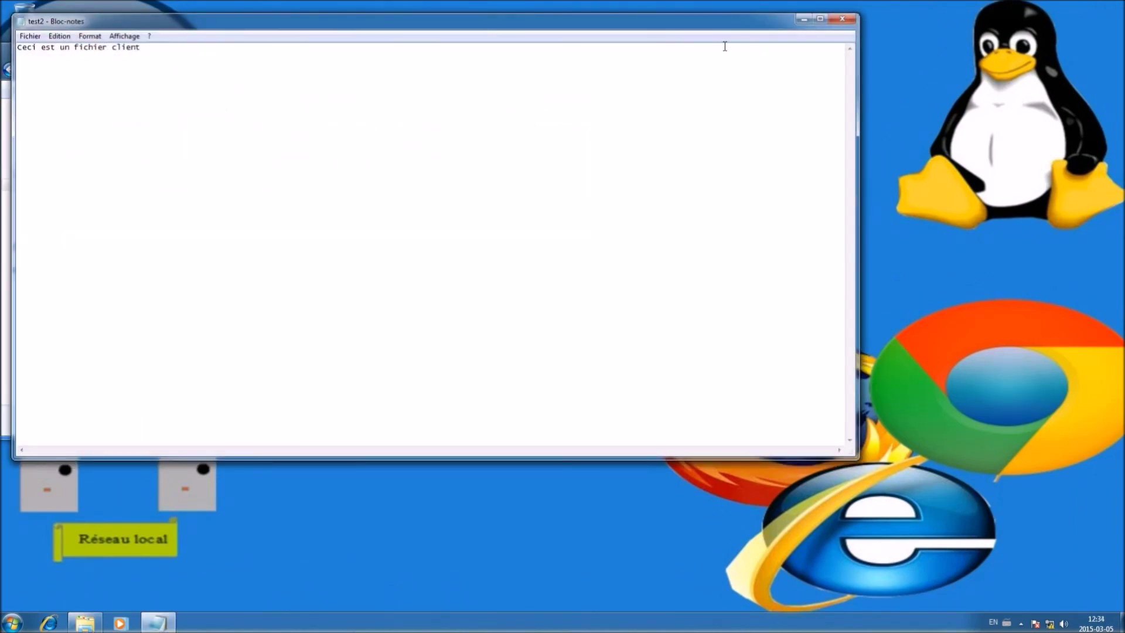
{"action": "left_click", "coordinate": [842, 19]}
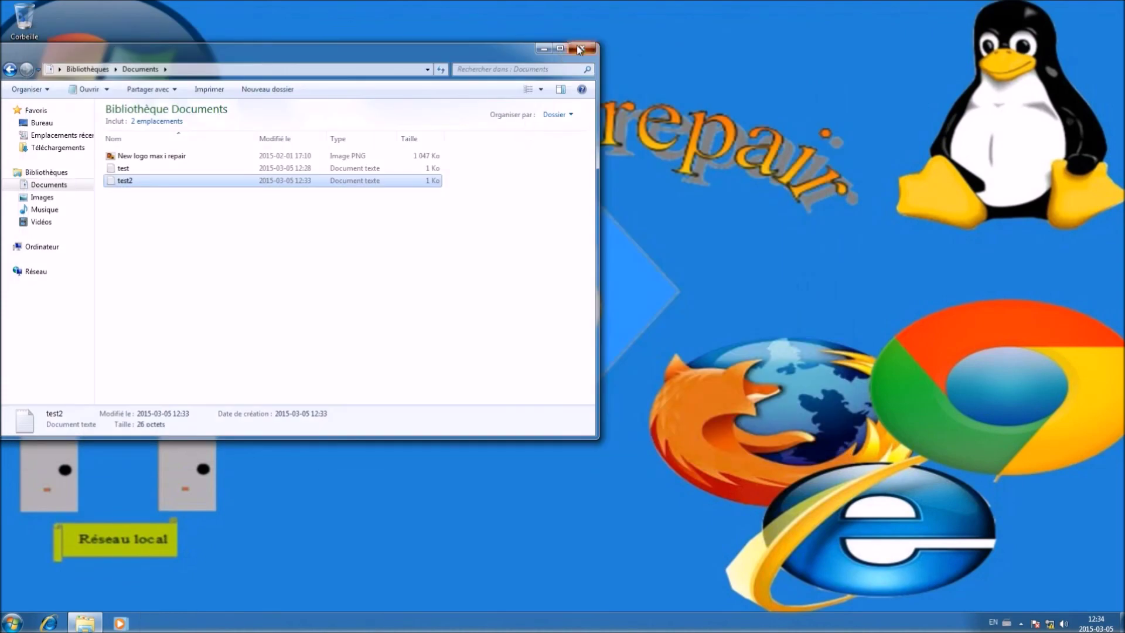
{"action": "left_click", "coordinate": [581, 48]}
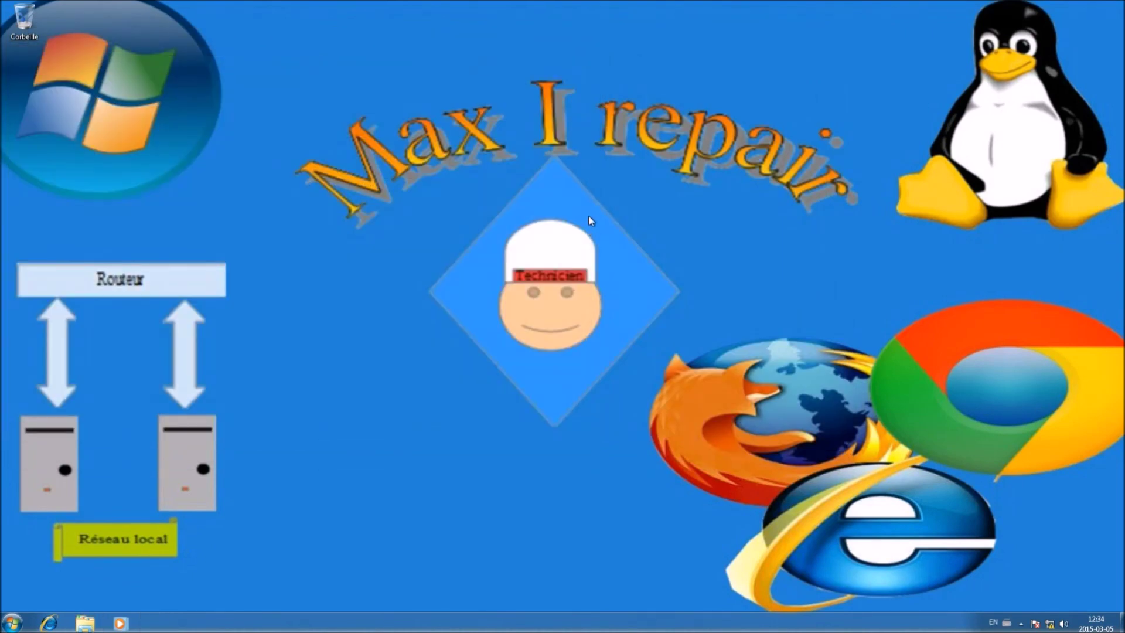
Leave the server view, bring the client machine full screen, and close both command prompts
{"action": "mouse_move", "coordinate": [868, 5]}
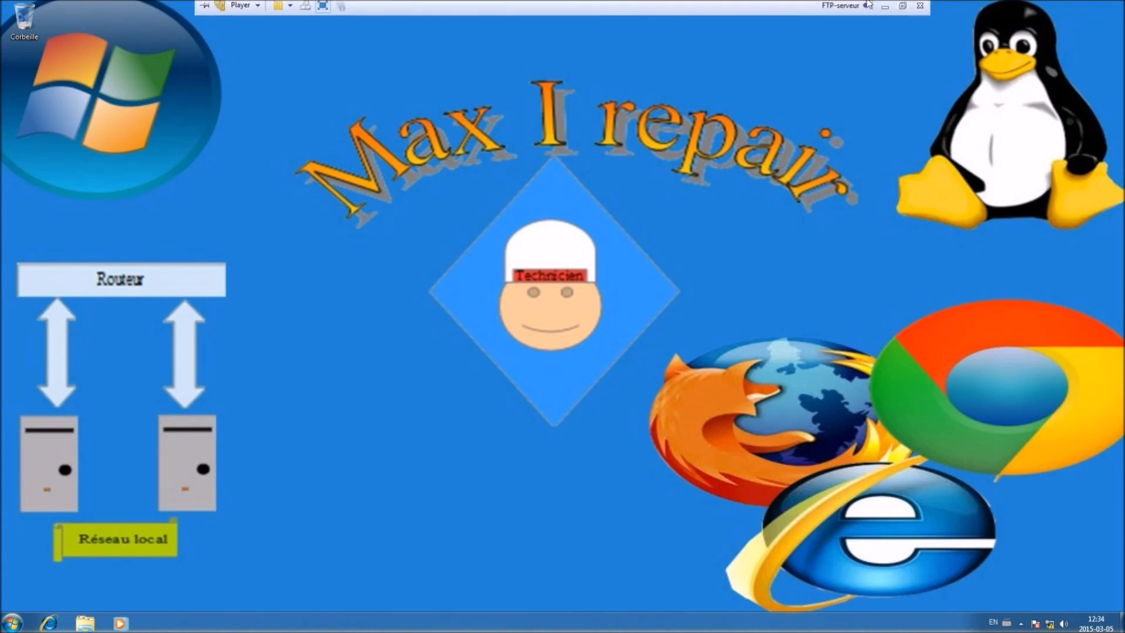
{"action": "left_click", "coordinate": [903, 7]}
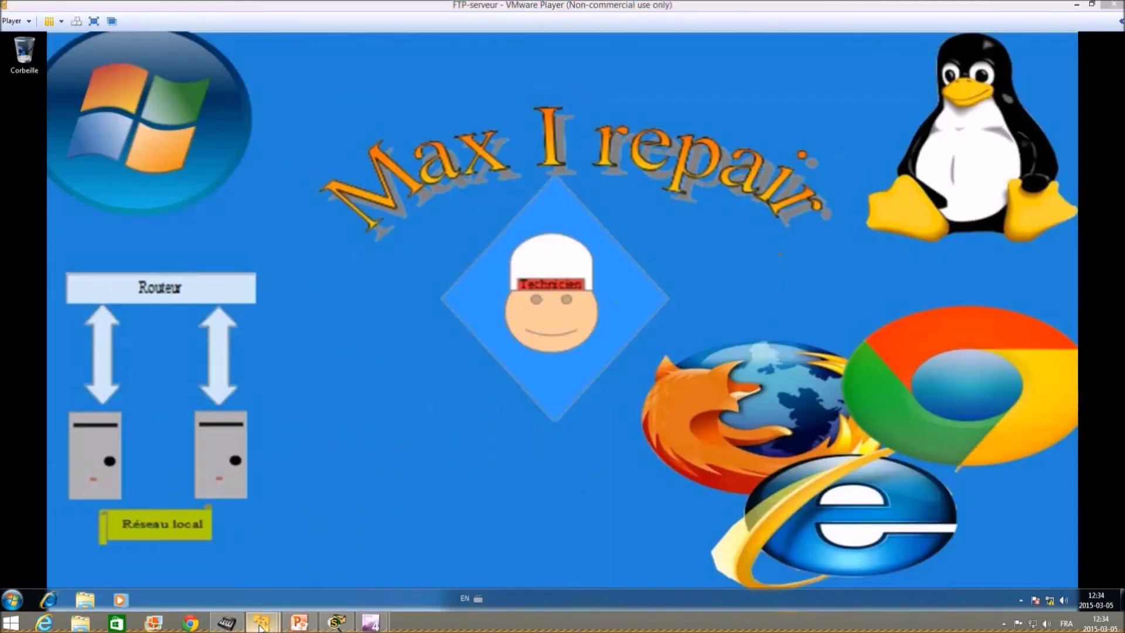
{"action": "mouse_move", "coordinate": [261, 621]}
{"action": "left_click", "coordinate": [327, 553]}
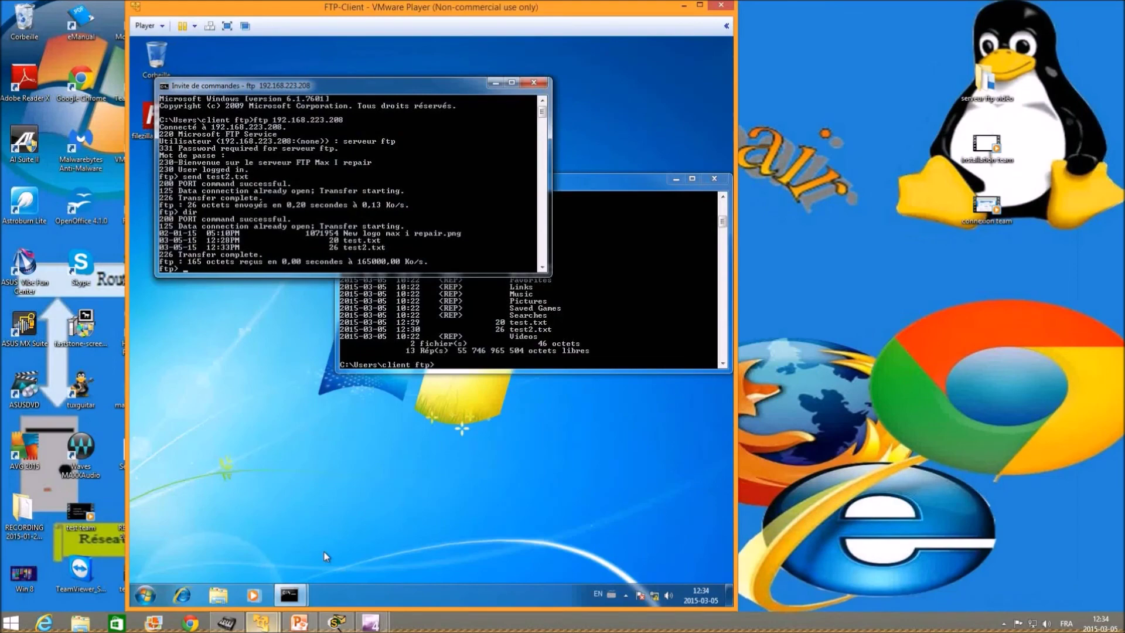
{"action": "left_click", "coordinate": [227, 26]}
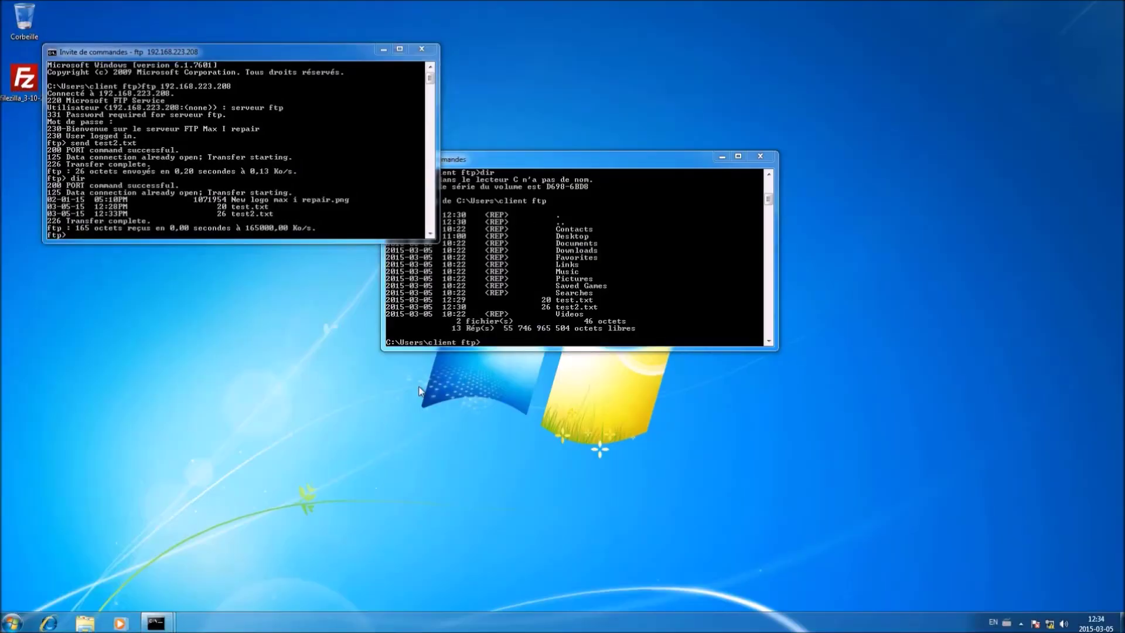
{"action": "left_click", "coordinate": [421, 49]}
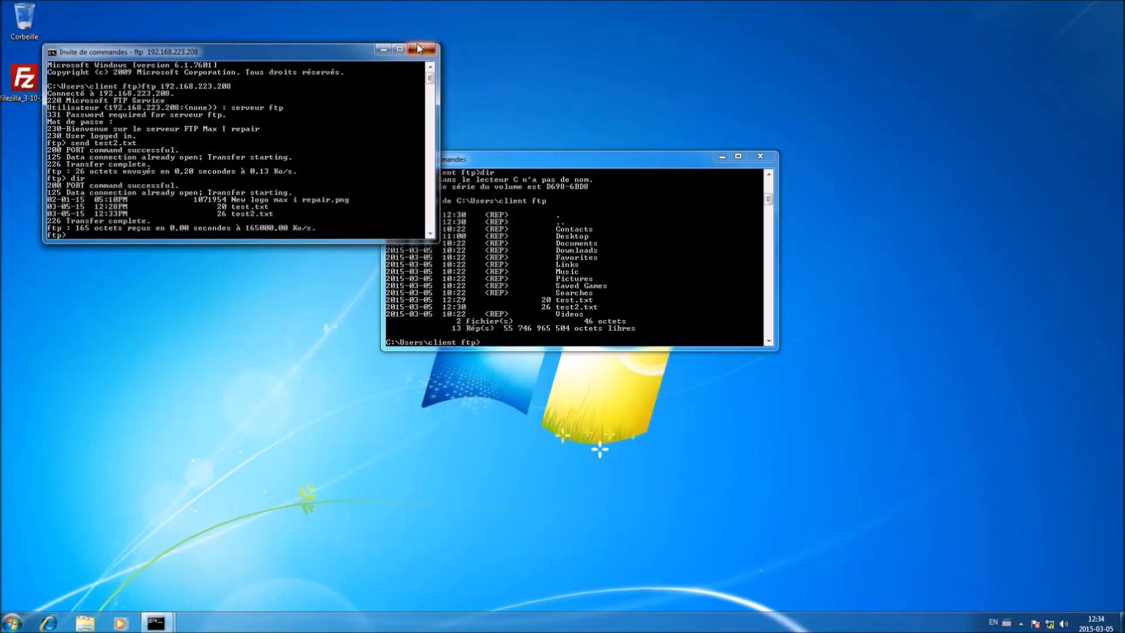
{"action": "left_click", "coordinate": [760, 157]}
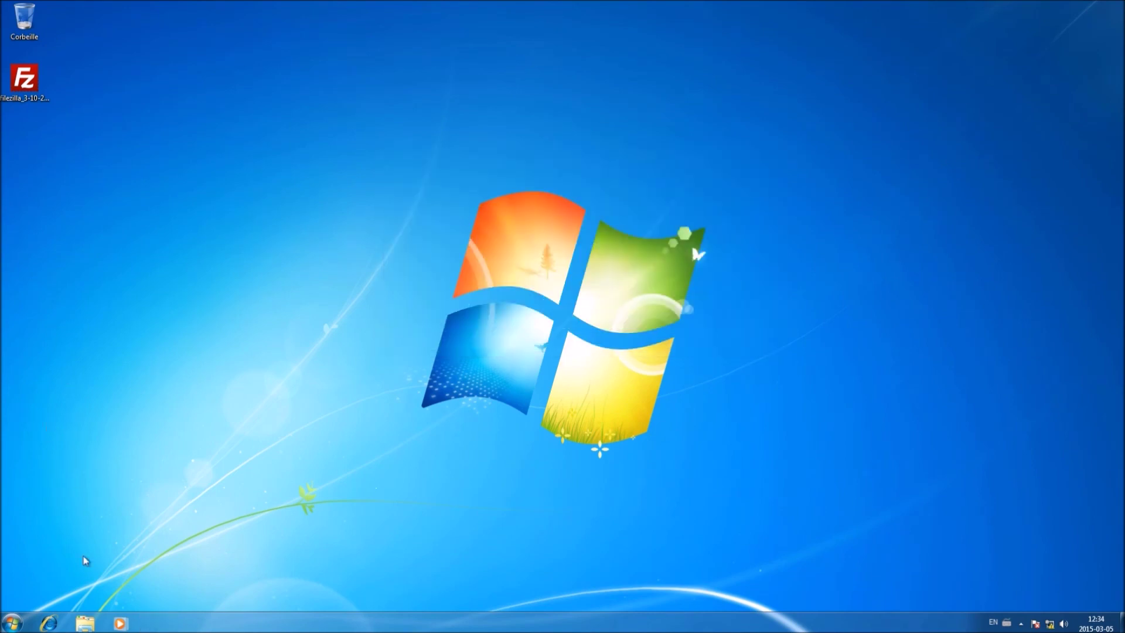
Launch Internet Explorer maximized and go to ftp://192.168.223.208
{"action": "left_click", "coordinate": [51, 625]}
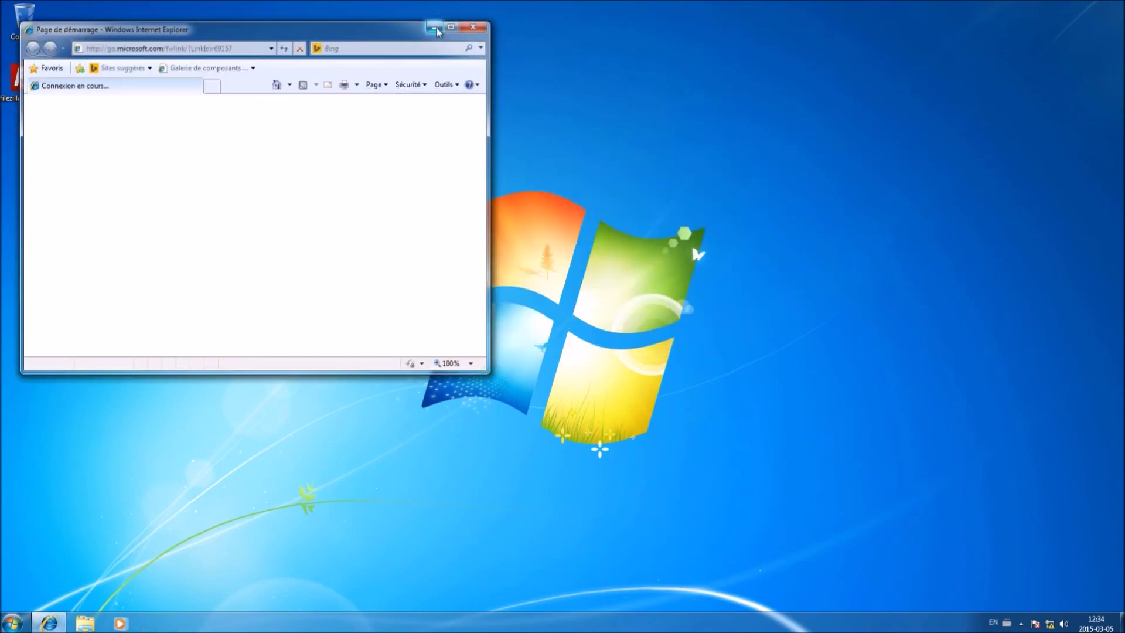
{"action": "left_click", "coordinate": [452, 26]}
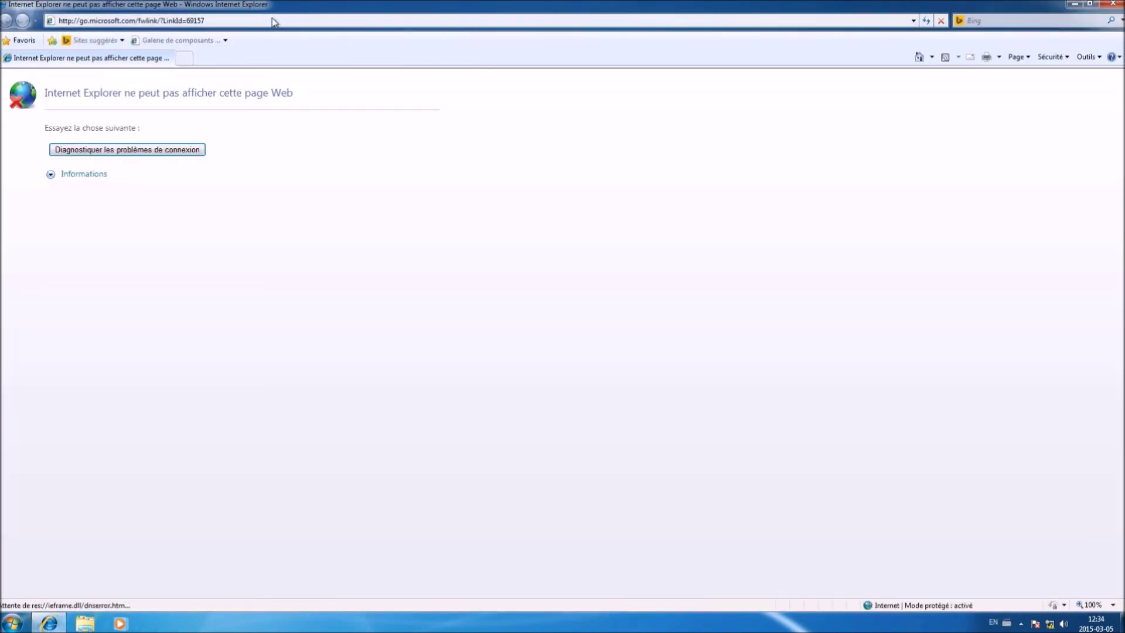
{"action": "left_click", "coordinate": [273, 19]}
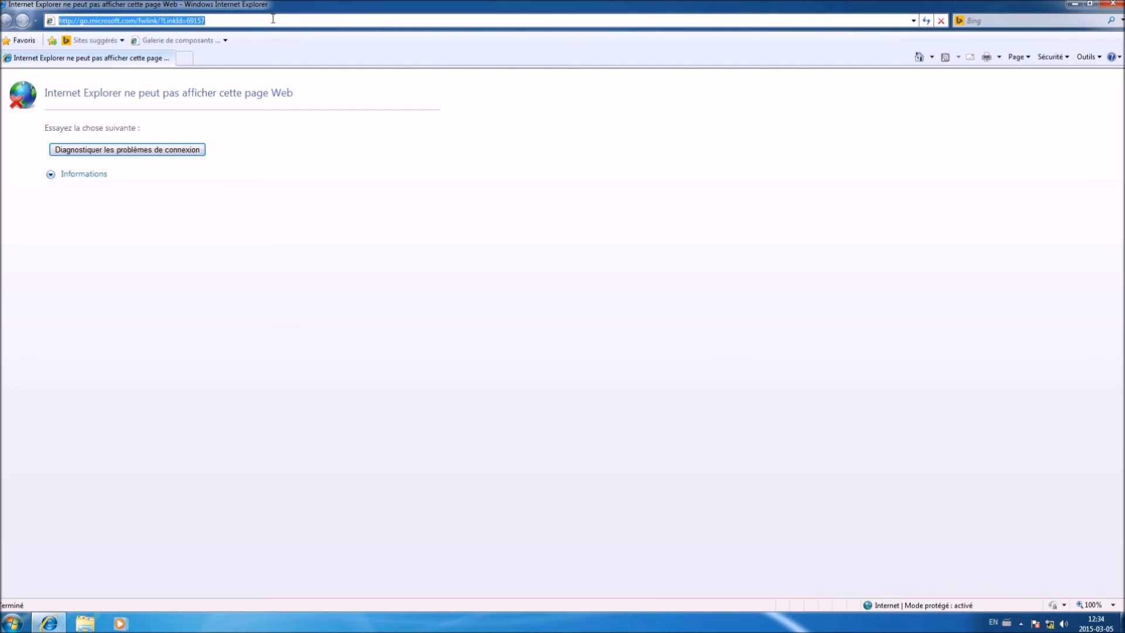
{"action": "type", "text": "ftp:"}
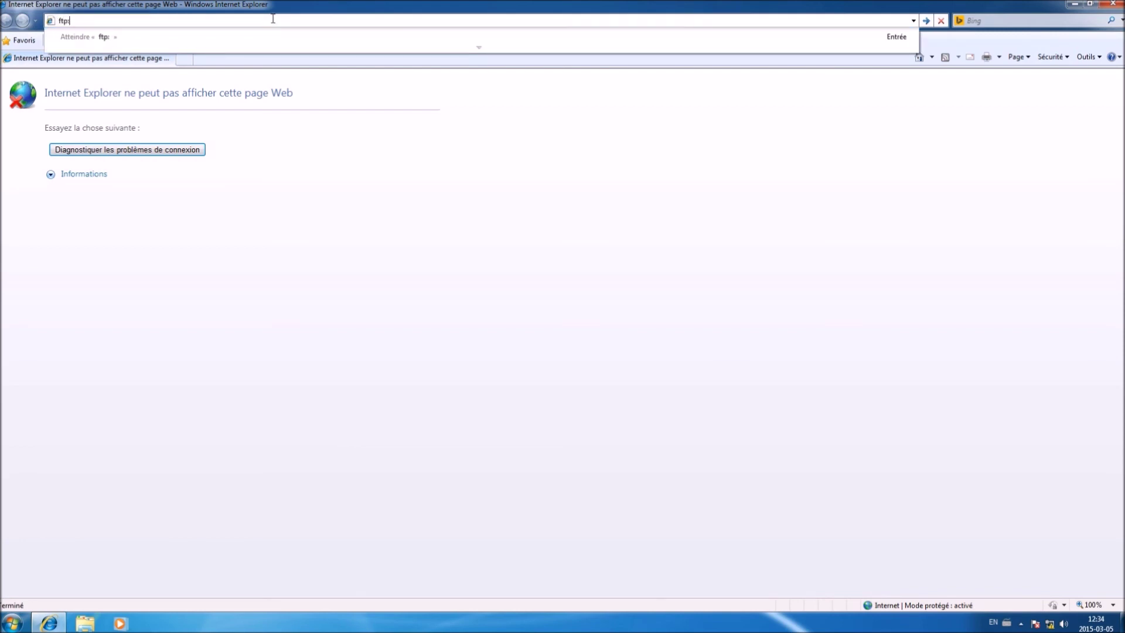
{"action": "type", "text": "//192.168.223.208"}
{"action": "key", "text": "Return"}
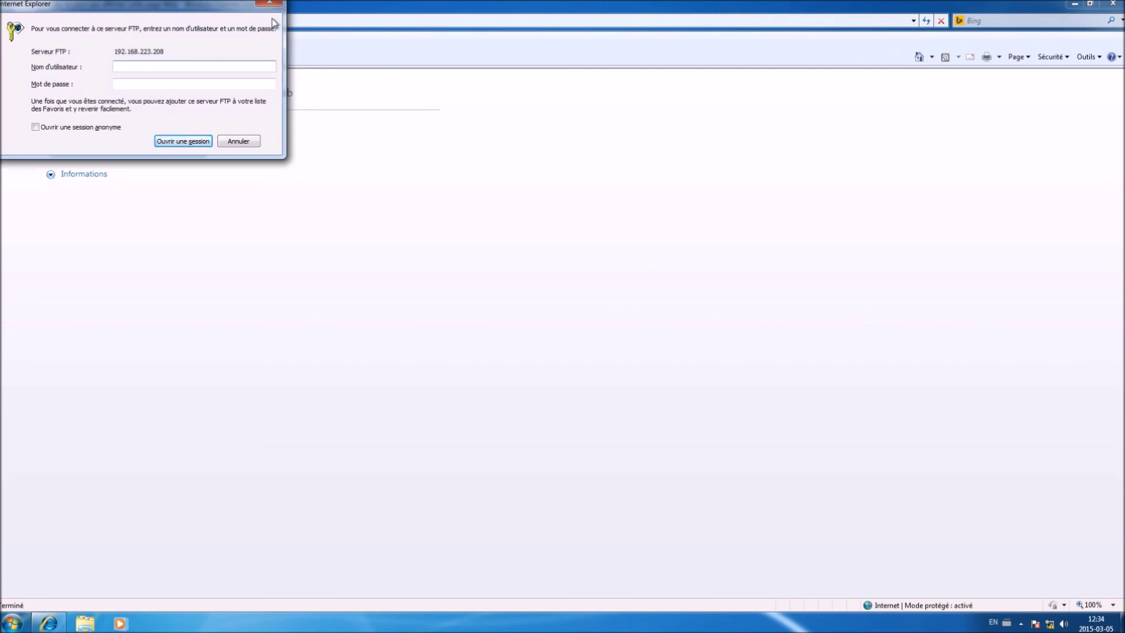
Enter the FTP user name and password and log in with Ouvrir une session
{"action": "type", "text": "serveur ftp"}
{"action": "key", "text": "Tab"}
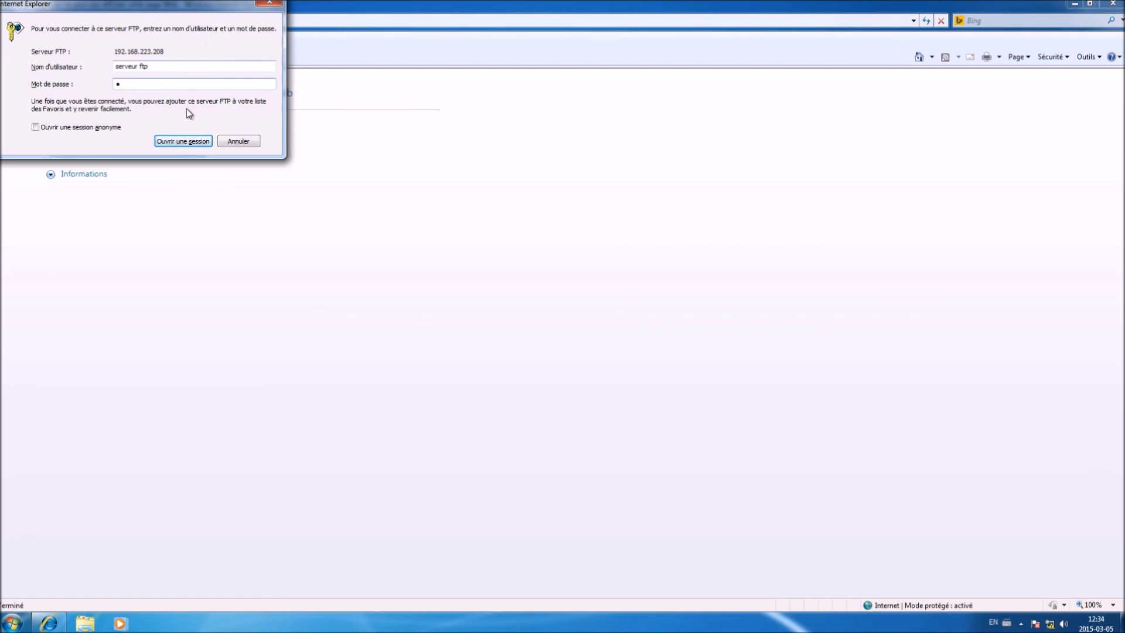
{"action": "left_click", "coordinate": [184, 141]}
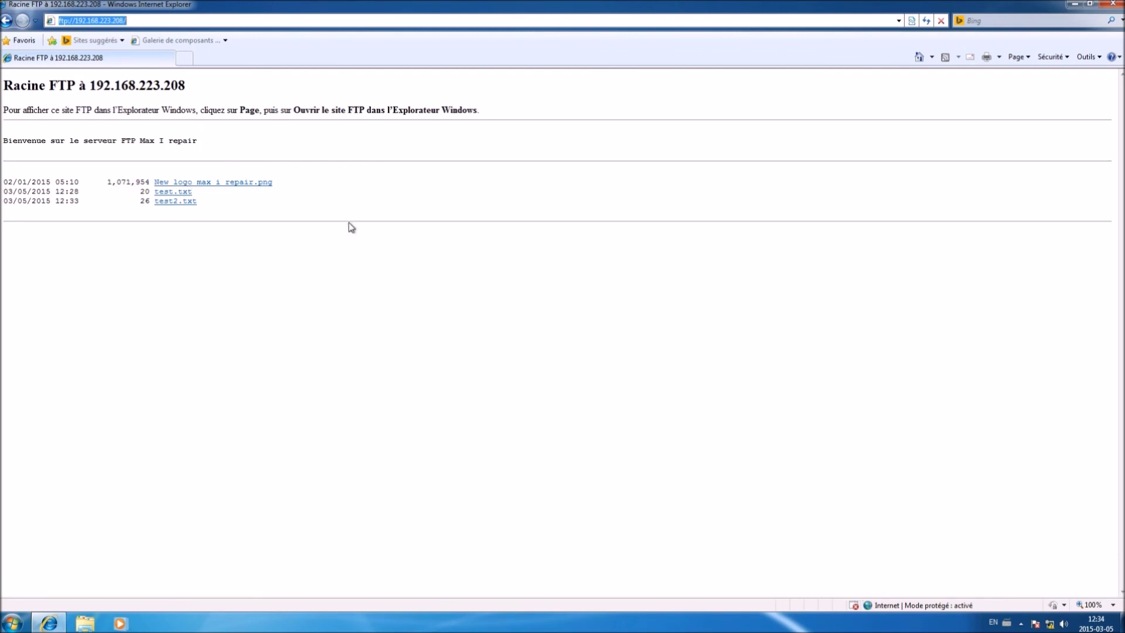
View test2.txt's contents in the browser, then close Internet Explorer from the taskbar
{"action": "left_click", "coordinate": [175, 201]}
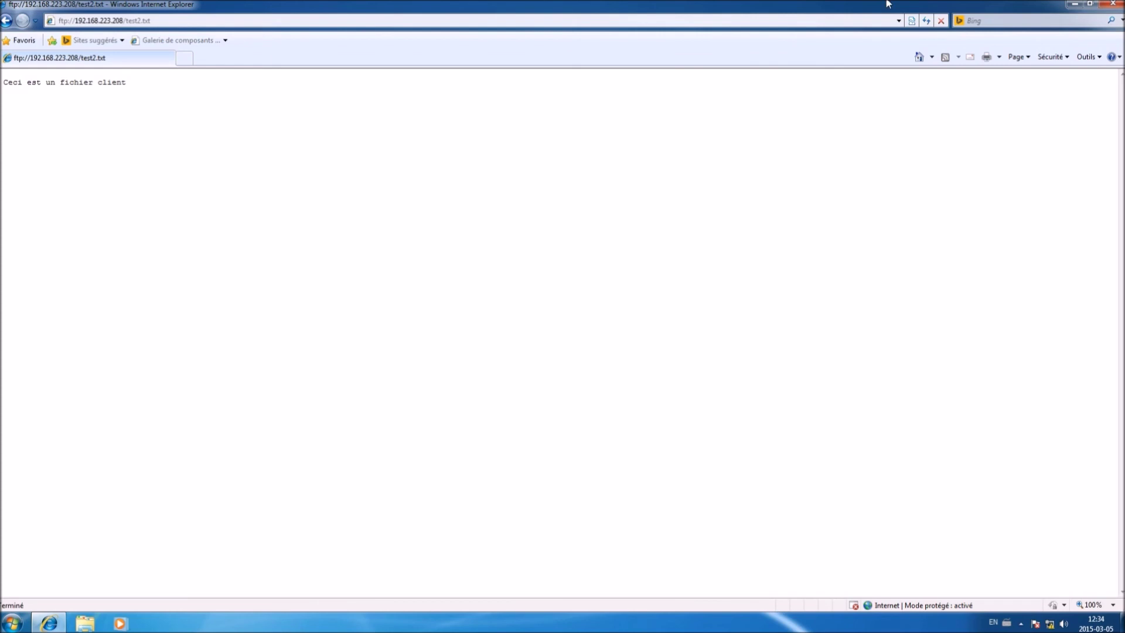
{"action": "mouse_move", "coordinate": [1094, 4]}
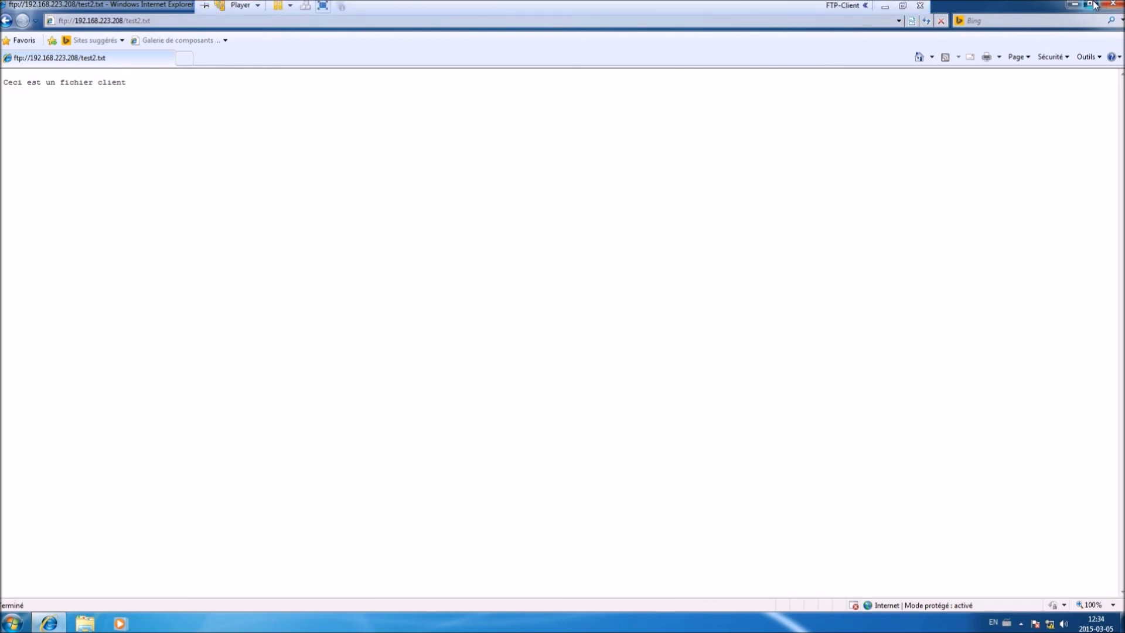
{"action": "right_click", "coordinate": [52, 625]}
{"action": "left_click", "coordinate": [47, 591]}
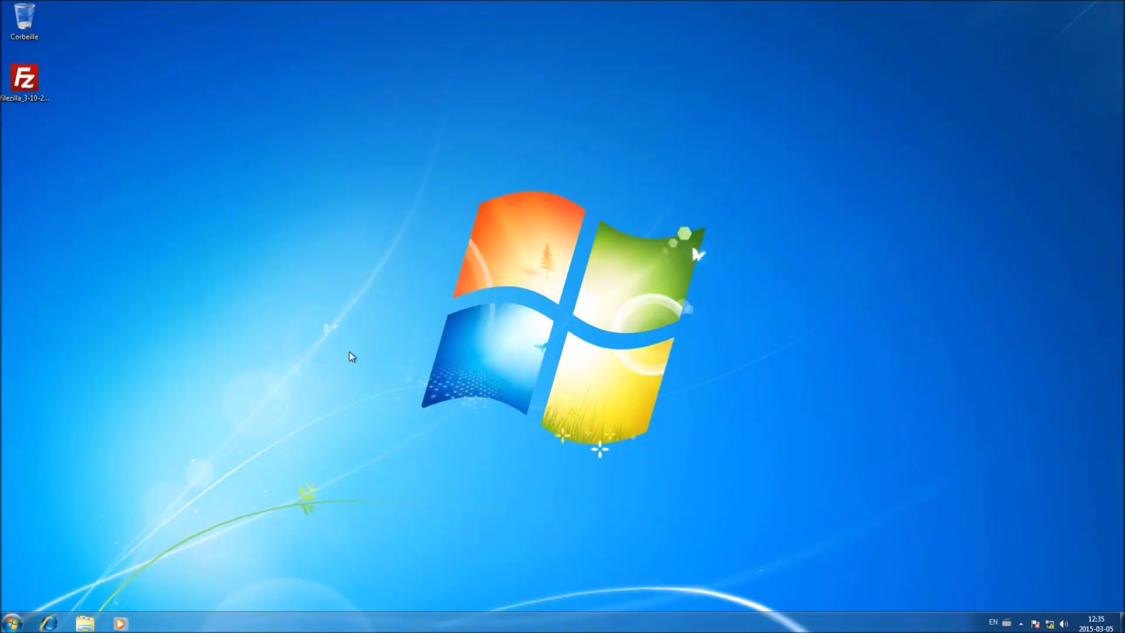